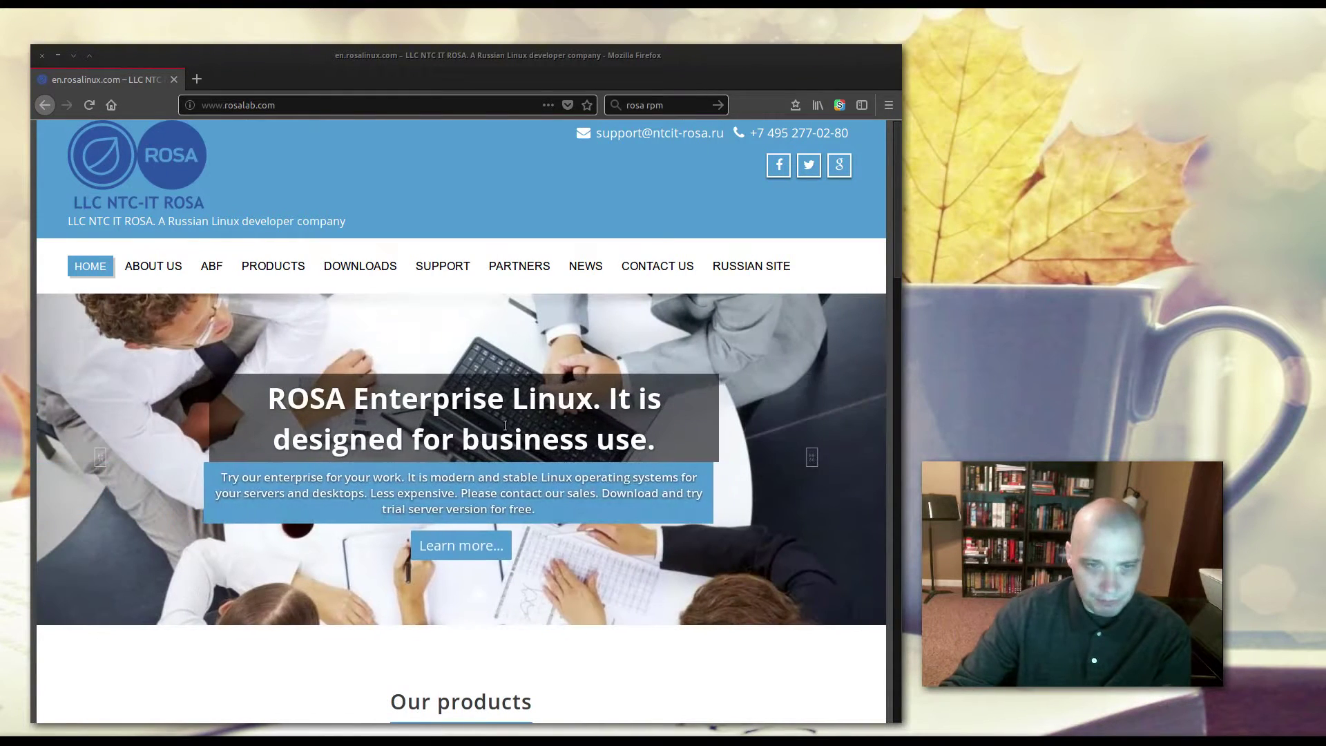
Scroll down through the ROSA home page's products section, then back to the top
scroll(494, 370, down, 6)
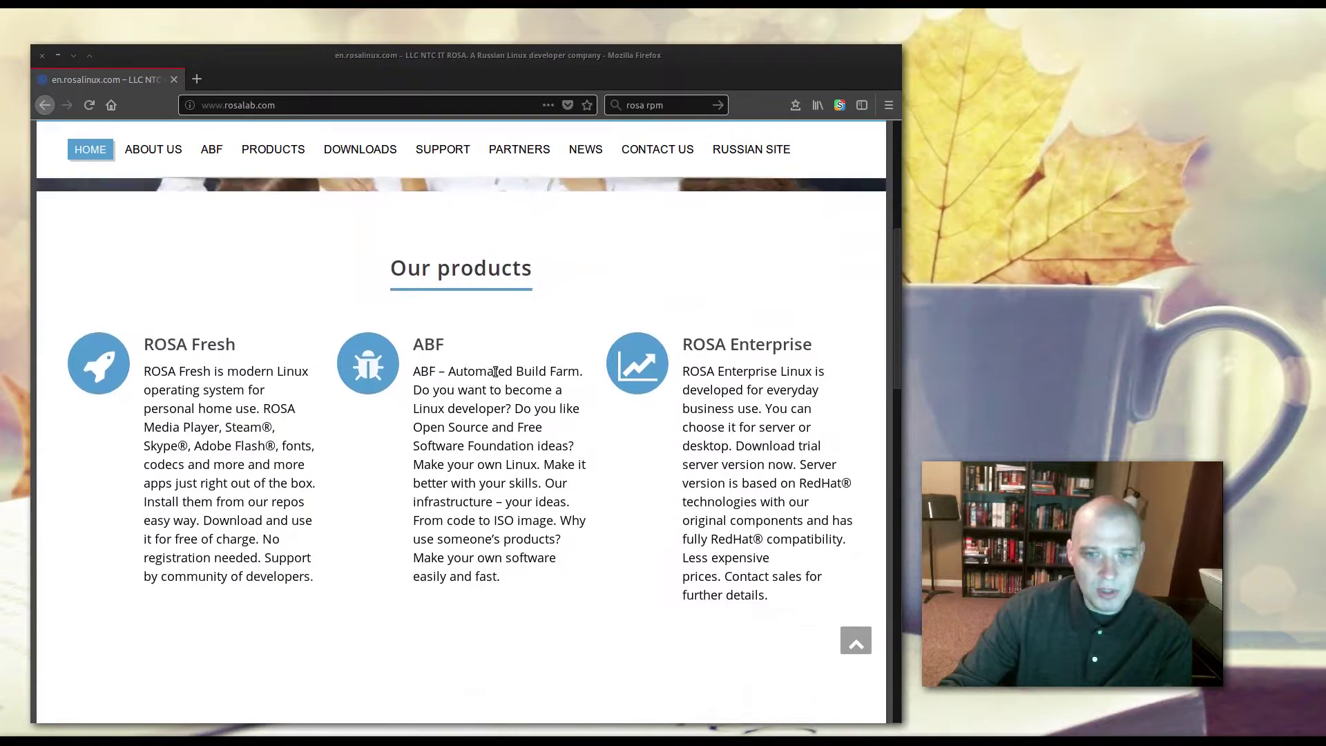
scroll(494, 370, down, 6)
scroll(495, 371, up, 4)
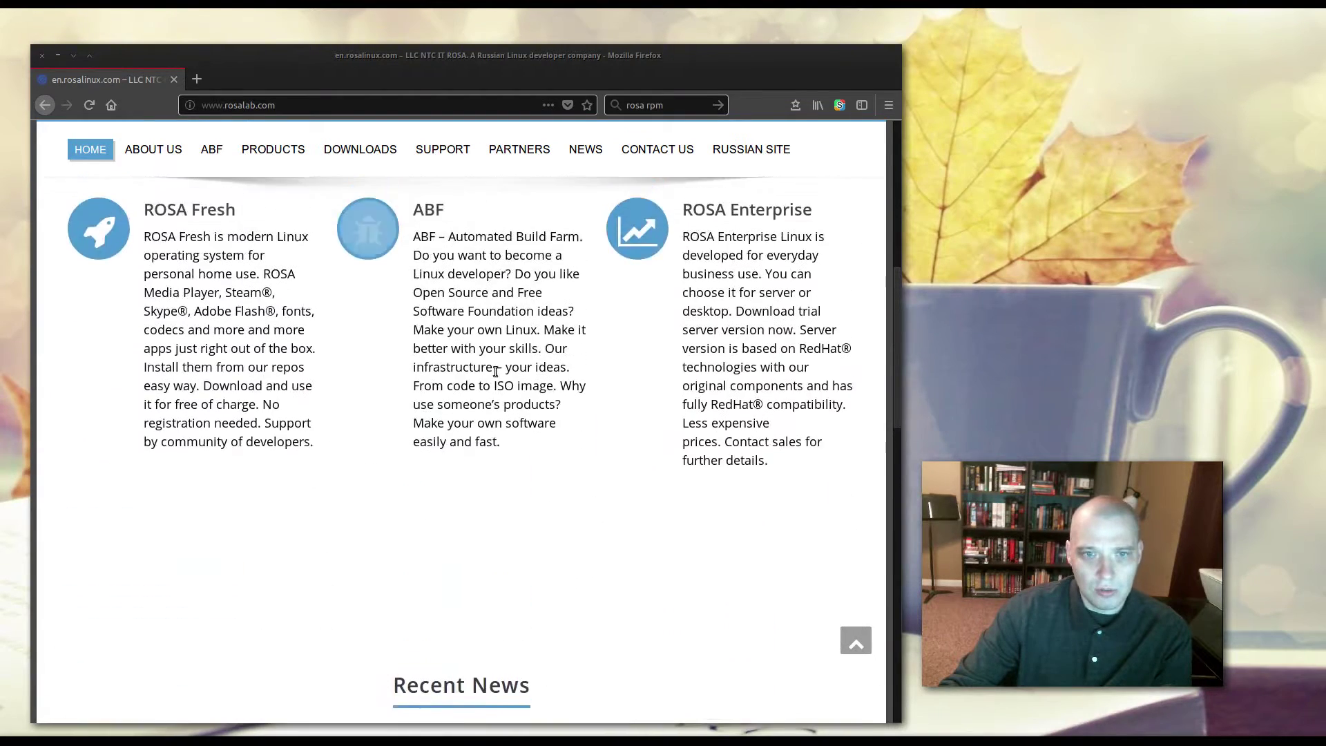
scroll(495, 372, up, 7)
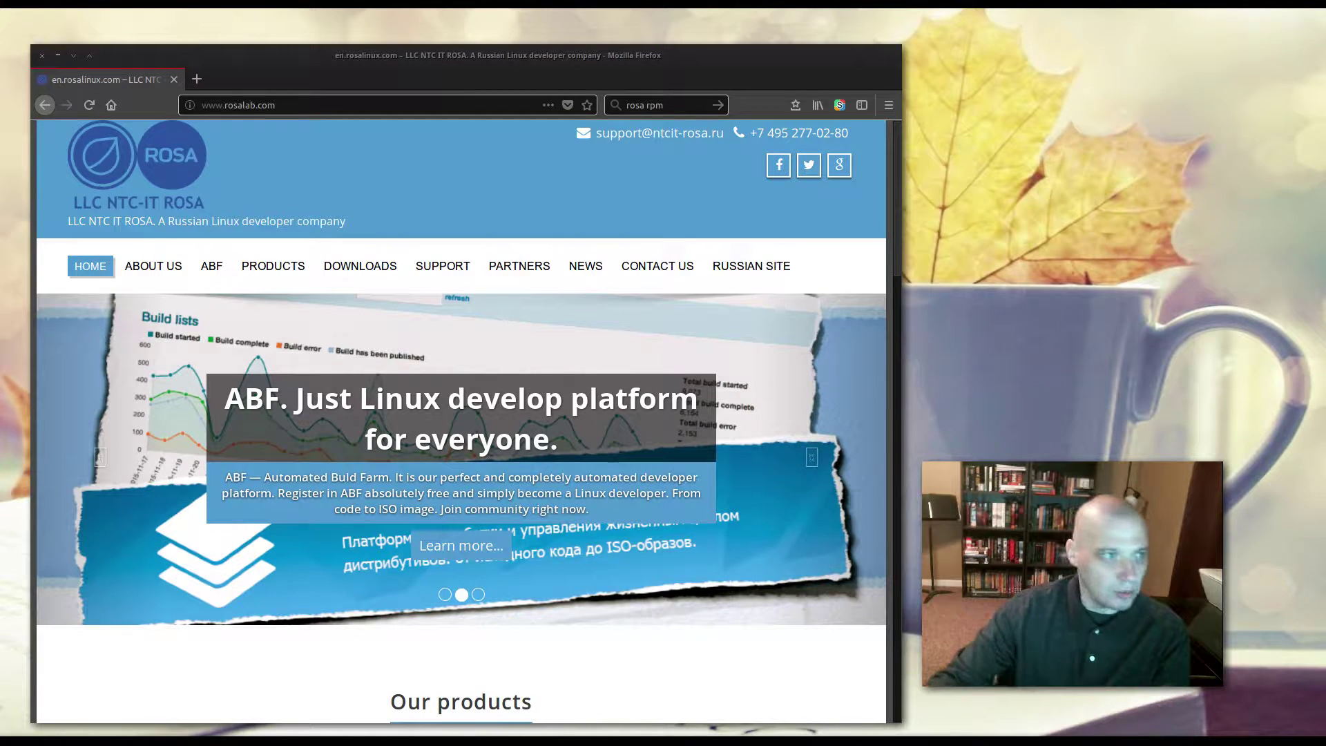
Go to the DOWNLOADS page, scroll through the R9 and R8 ISO links, and return to the top
click(360, 266)
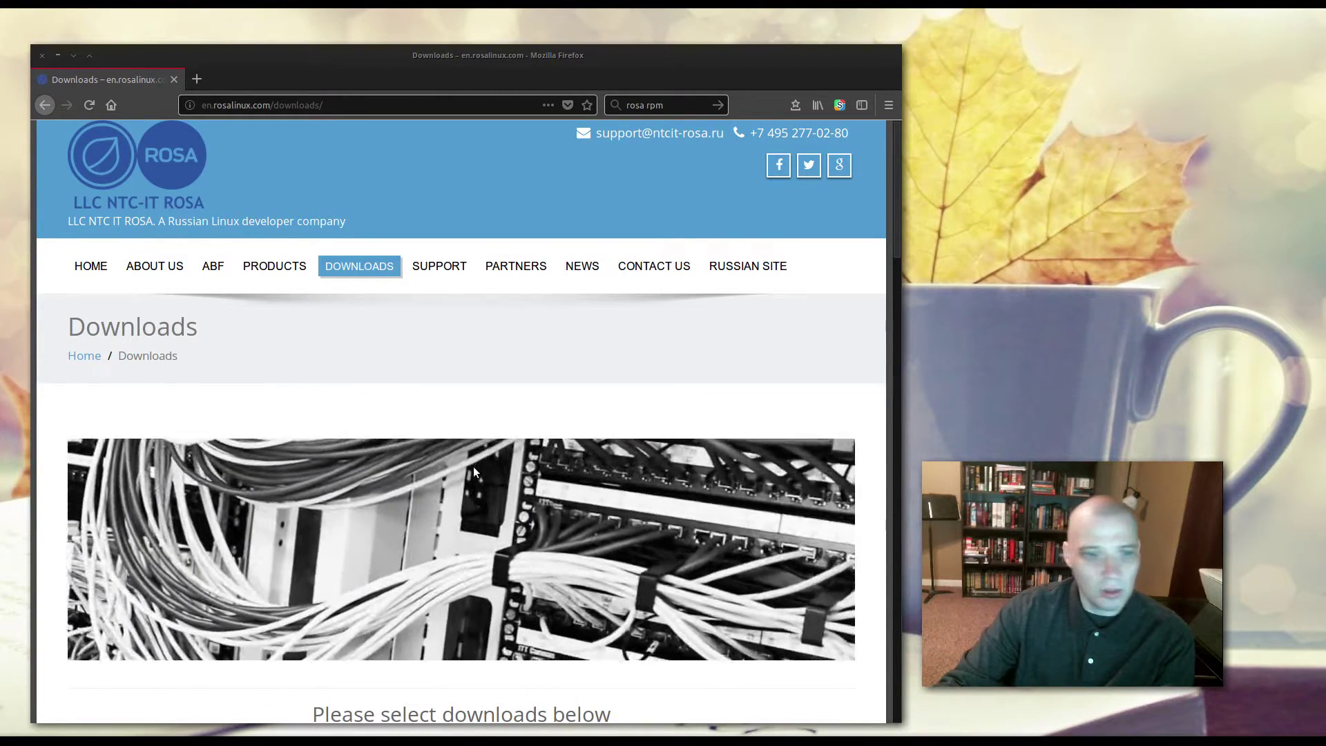
scroll(474, 467, down, 3)
scroll(474, 466, down, 3)
scroll(474, 467, down, 3)
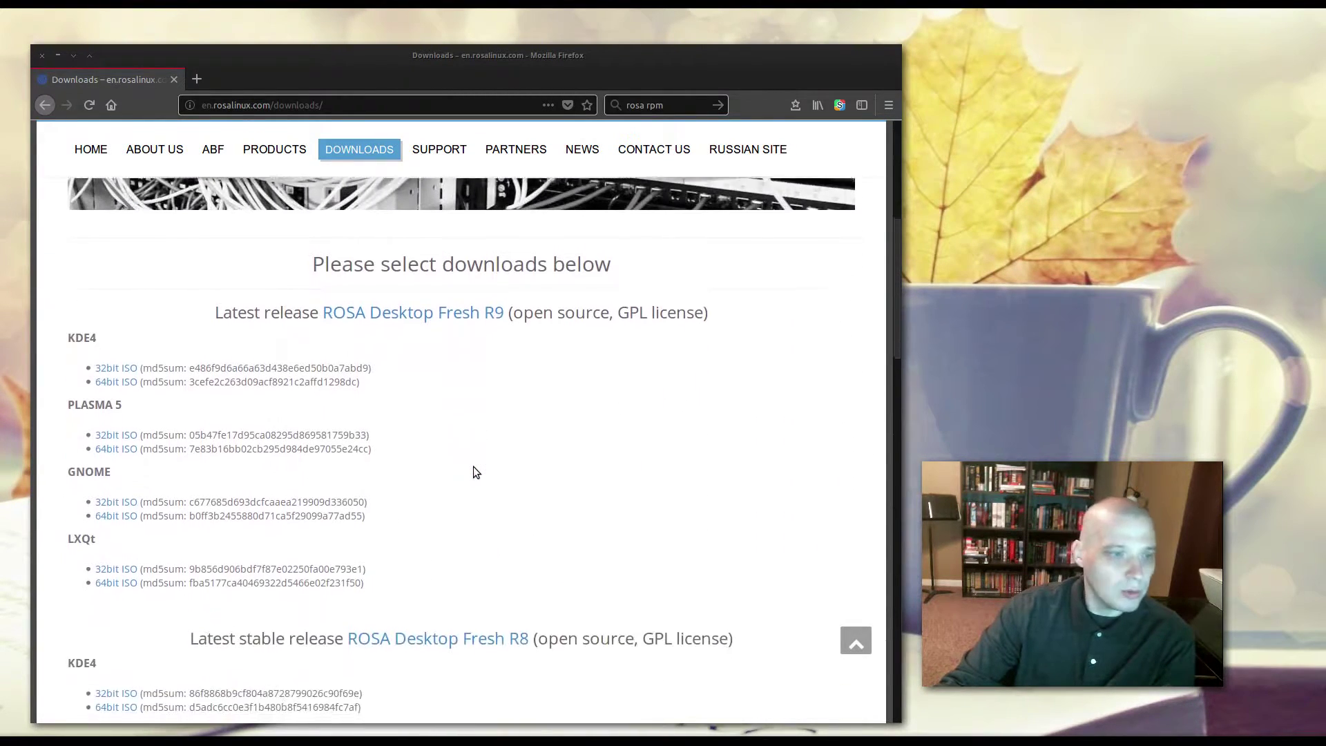
scroll(529, 453, down, 1)
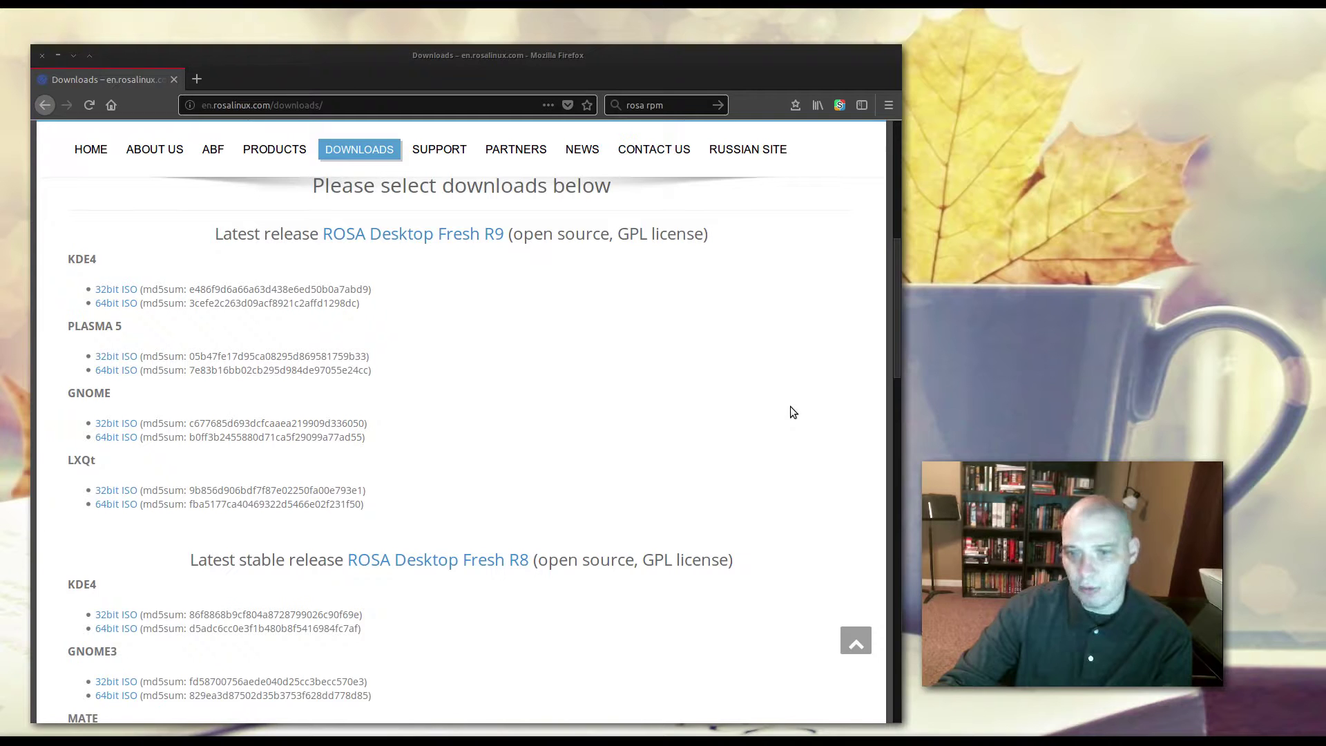
key(Home)
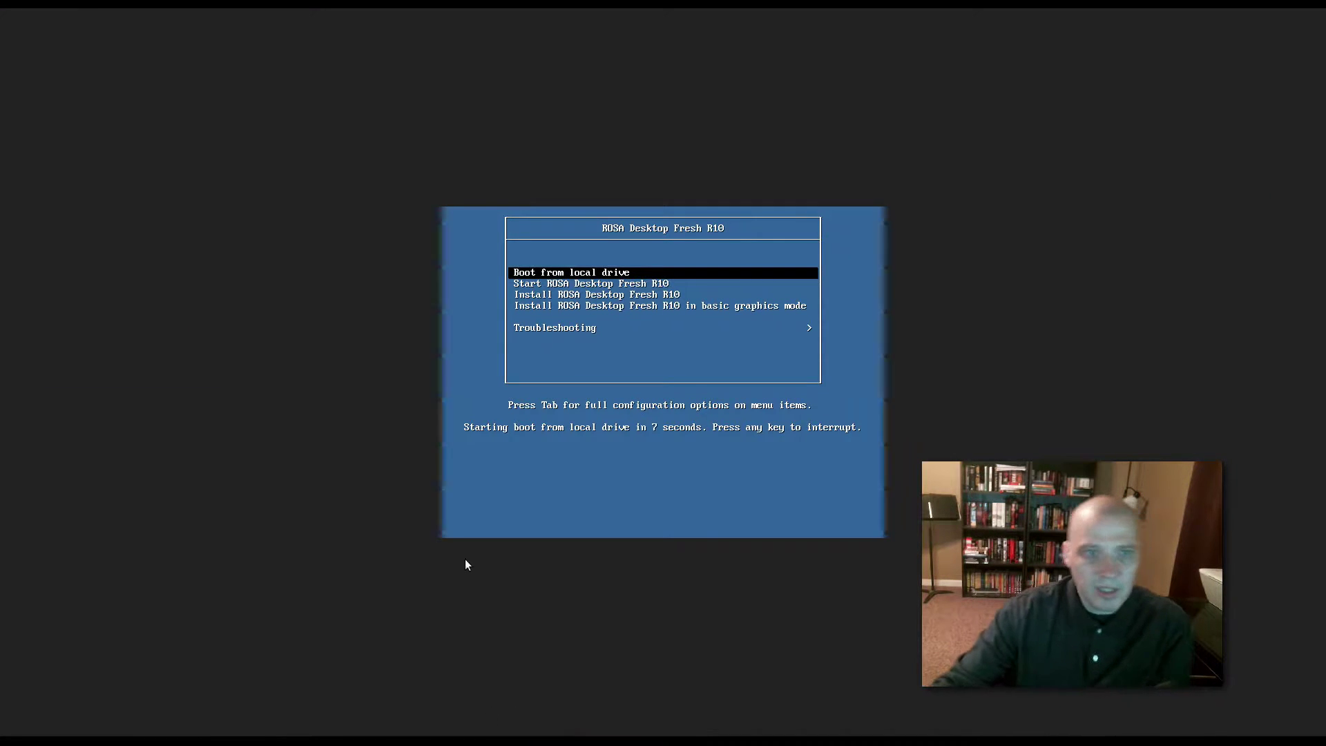
Capture input into the VM and highlight 'Install ROSA Desktop Fresh R10 in basic graphics mode'
click(696, 508)
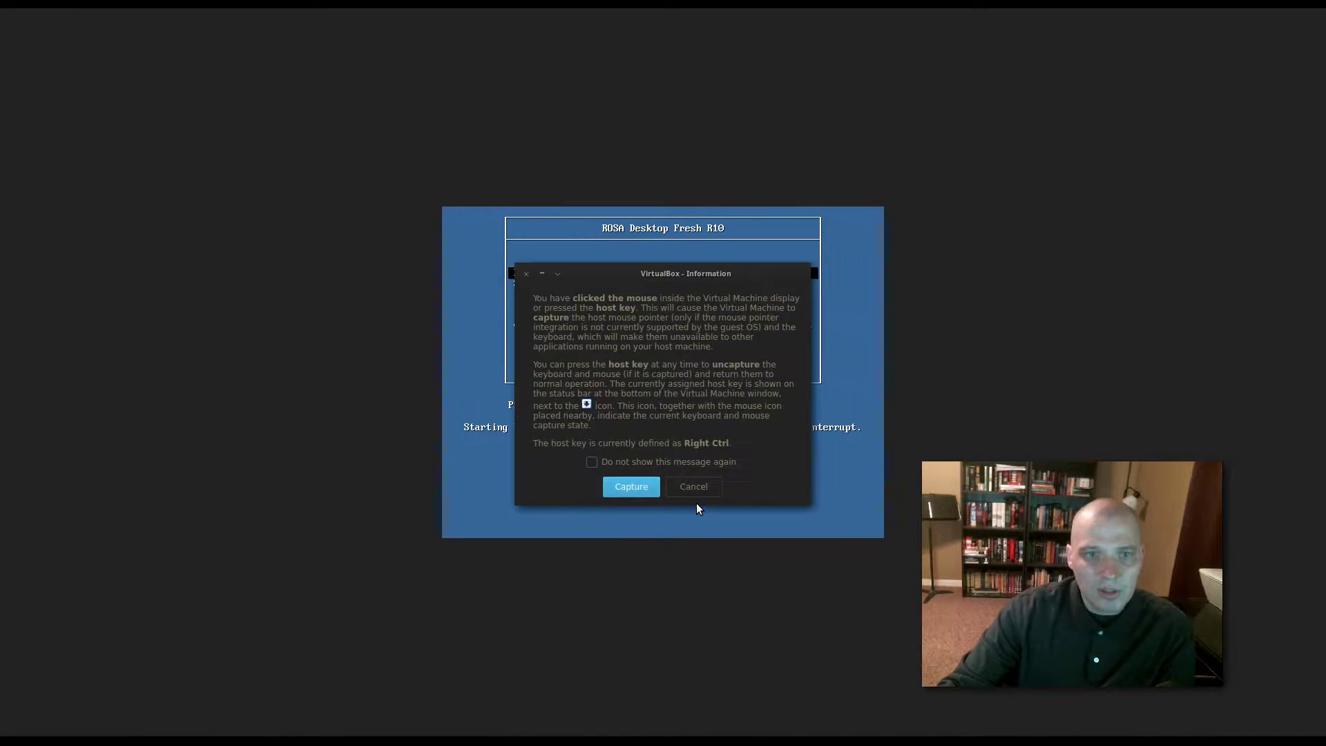
click(631, 487)
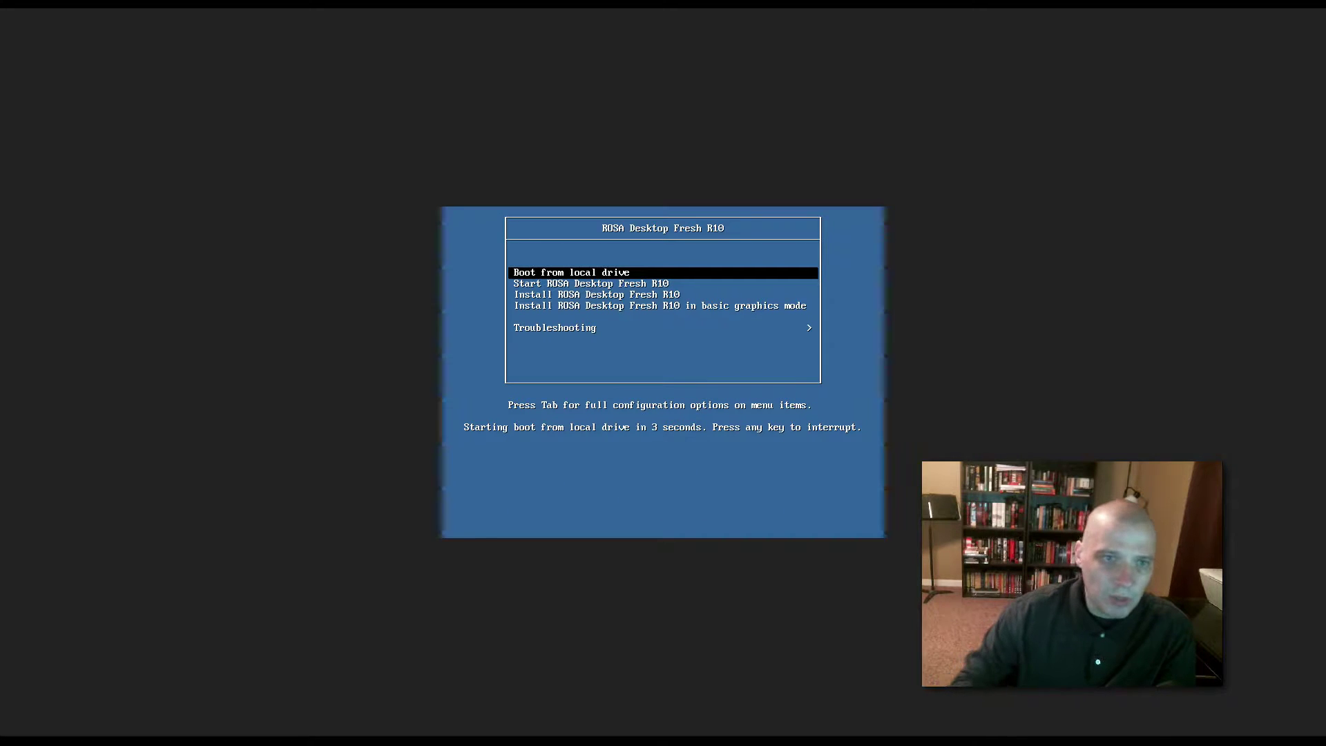
key(Down)
key(Up)
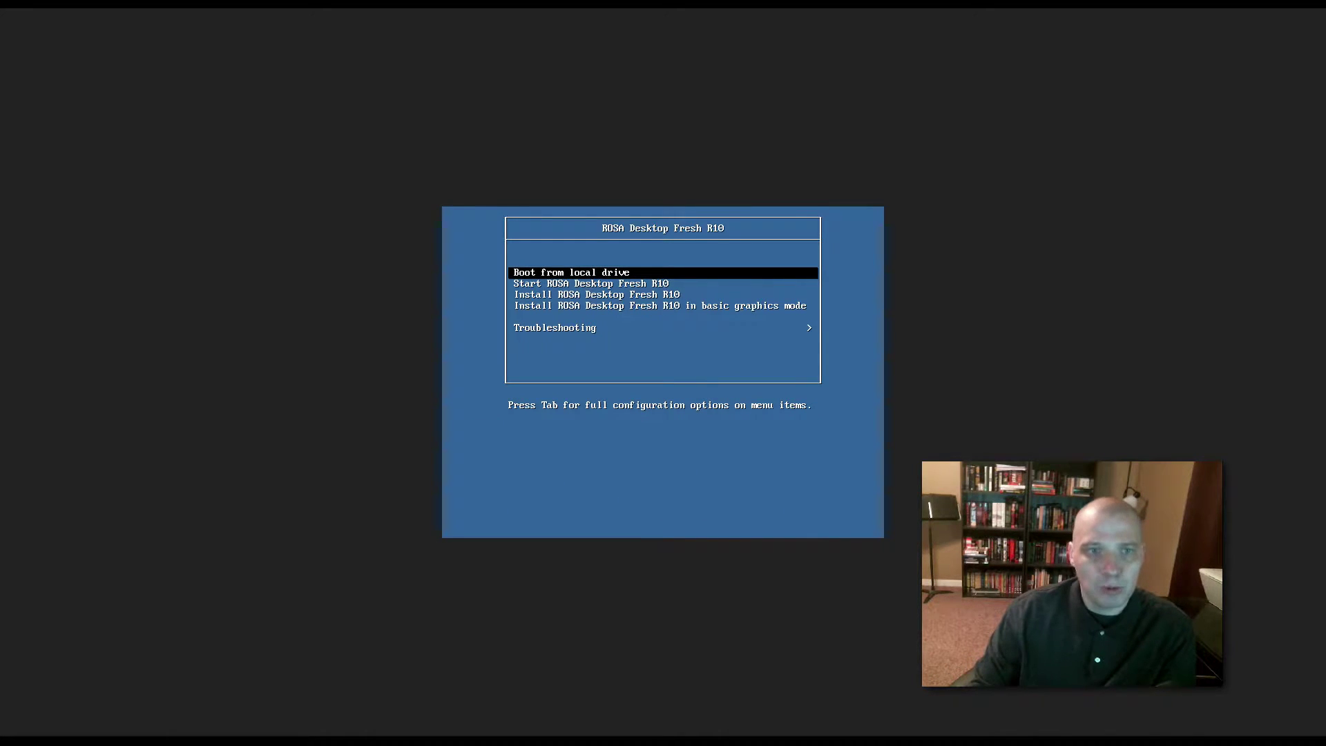
key(Down)
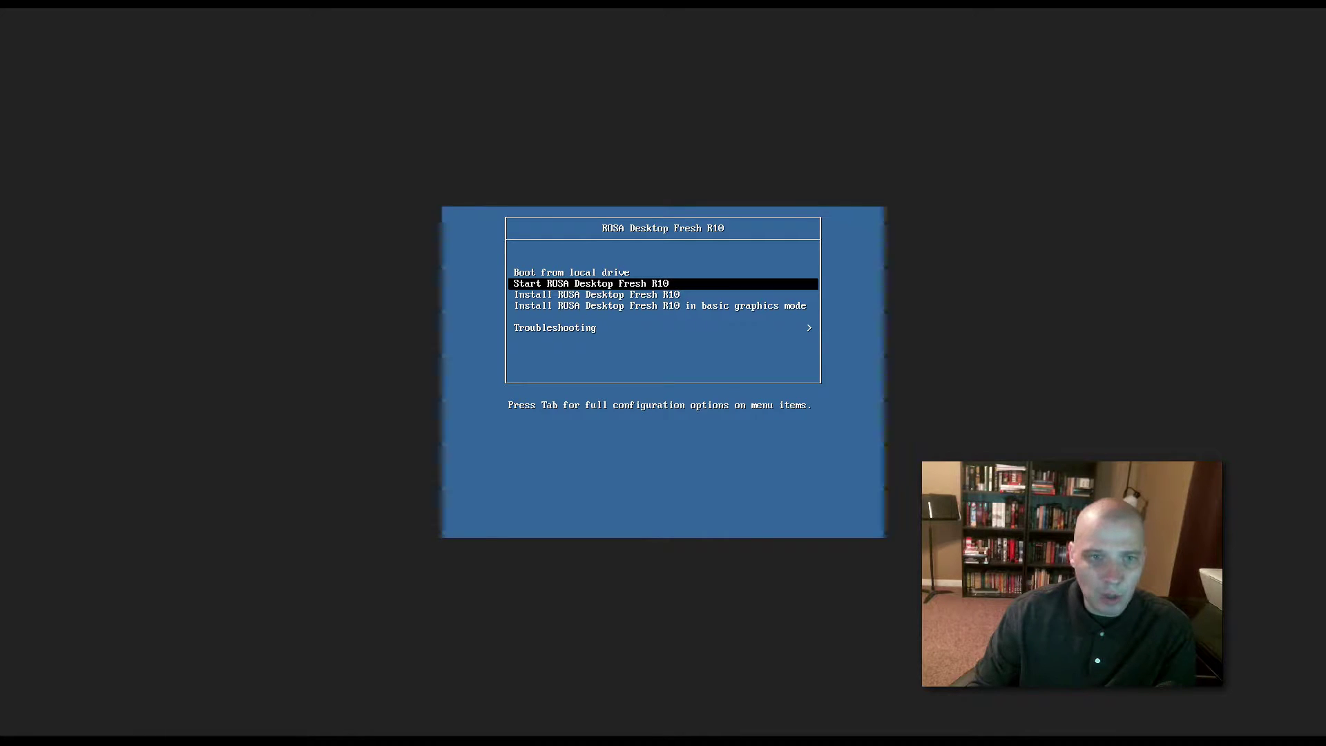
key(Down)
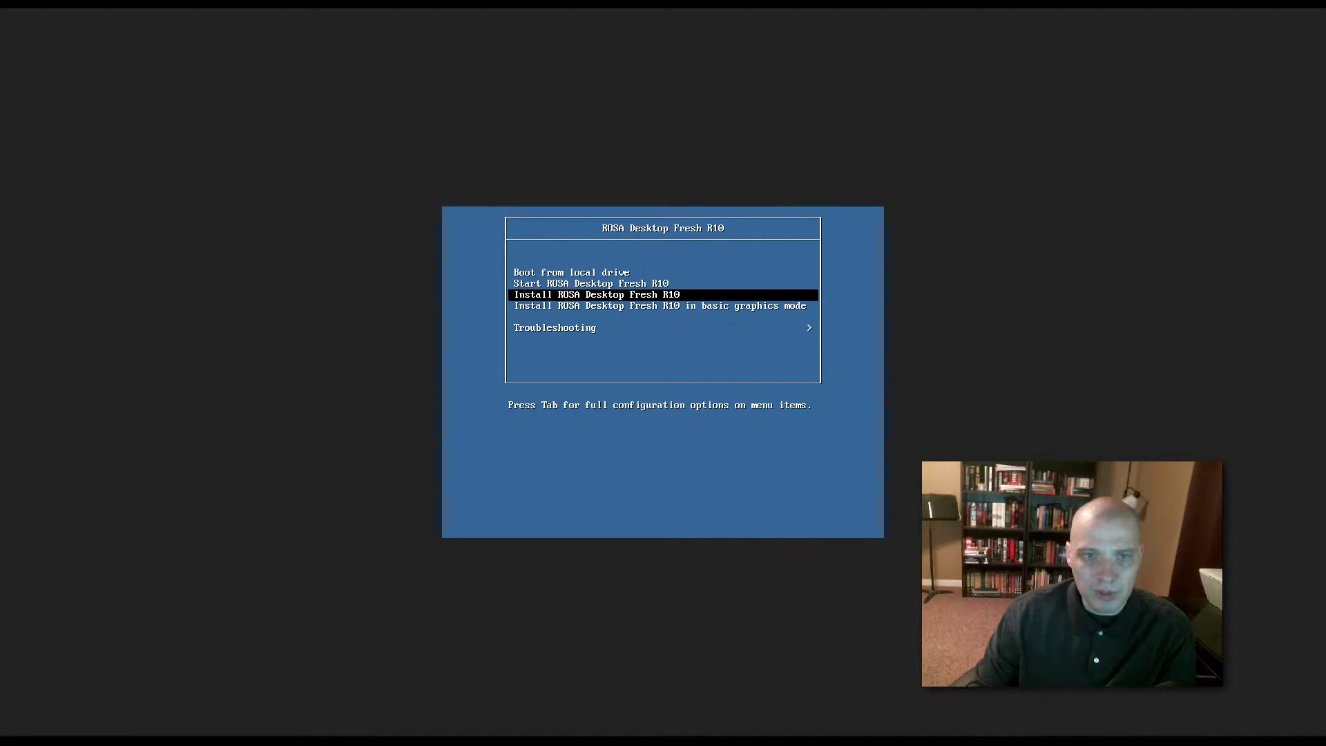
key(Down)
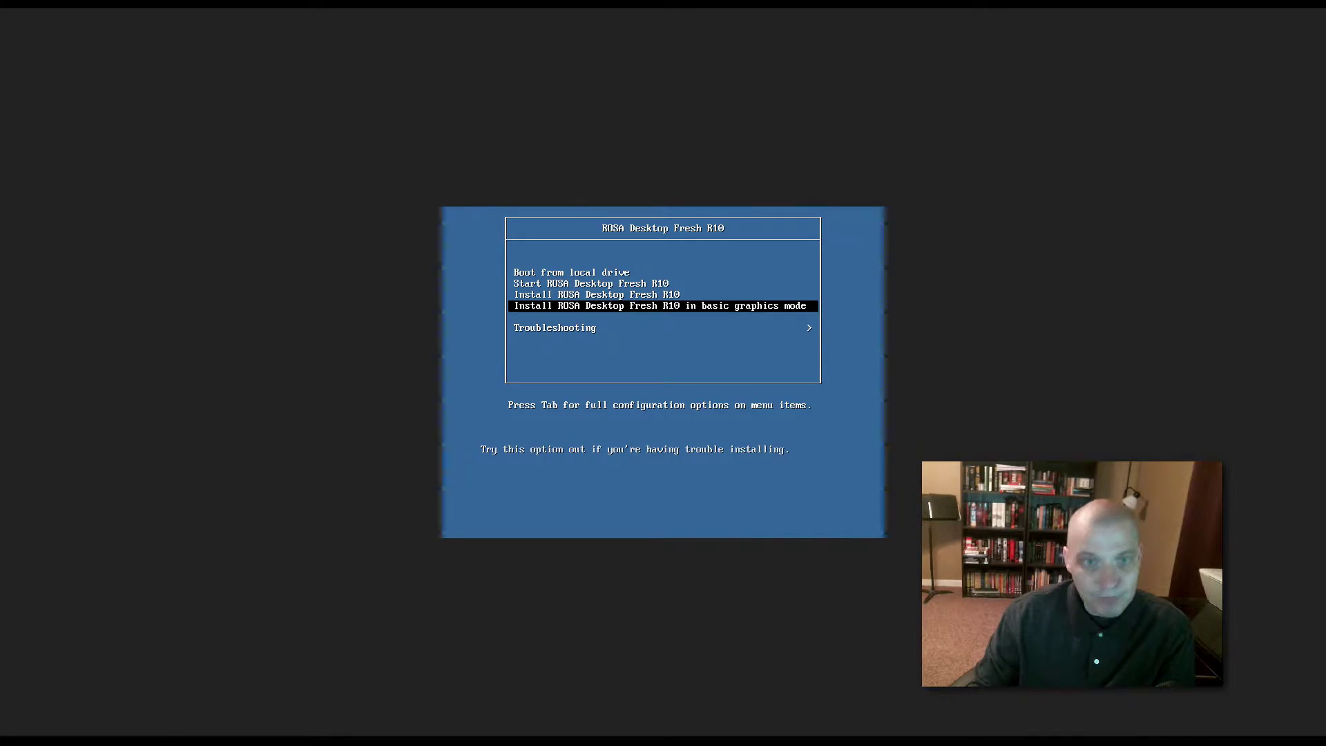
key(Up)
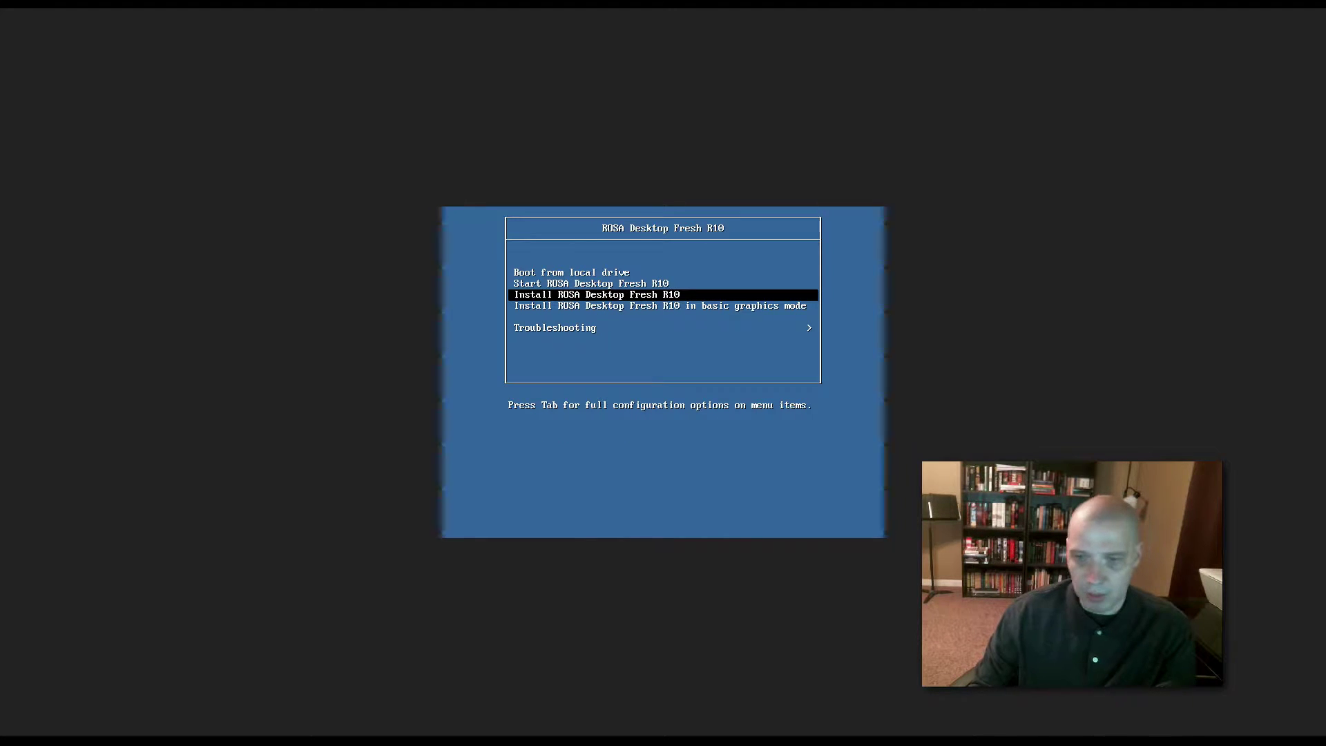
key(Down)
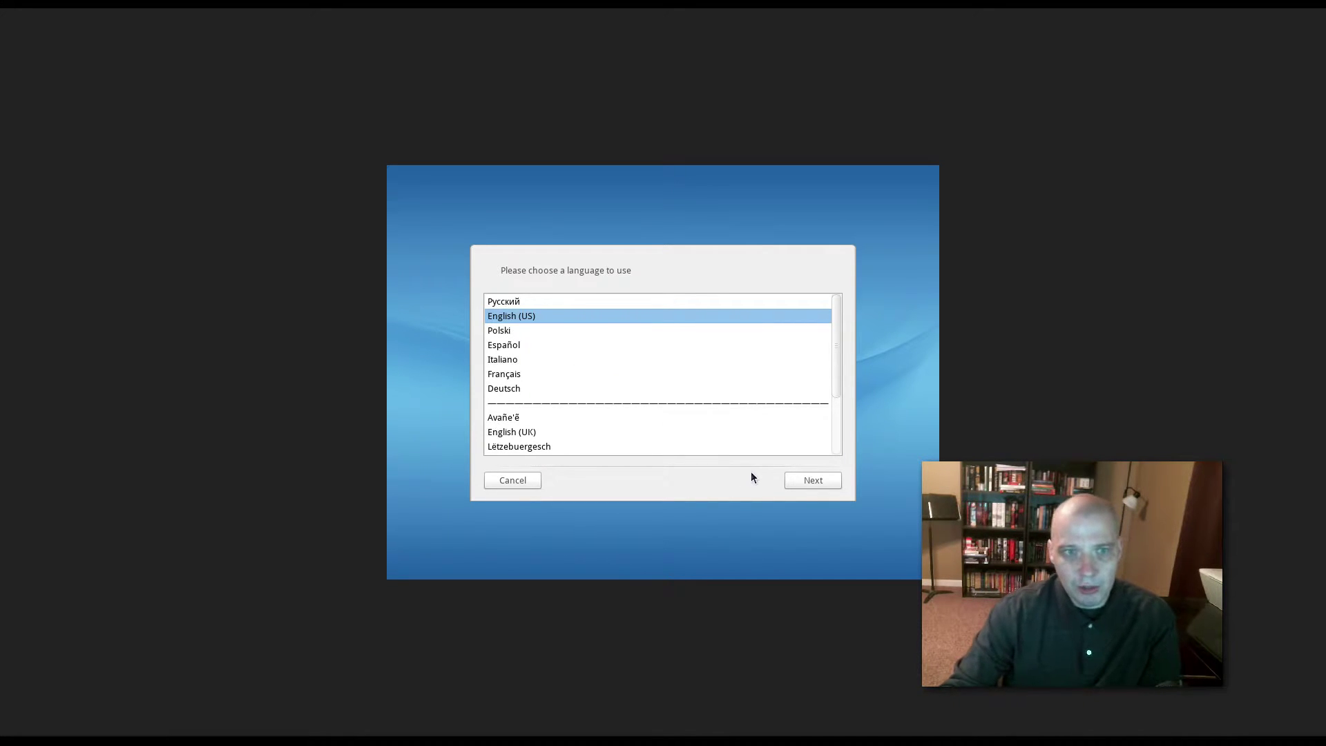
Keep English (US) as the installer language and continue
click(822, 481)
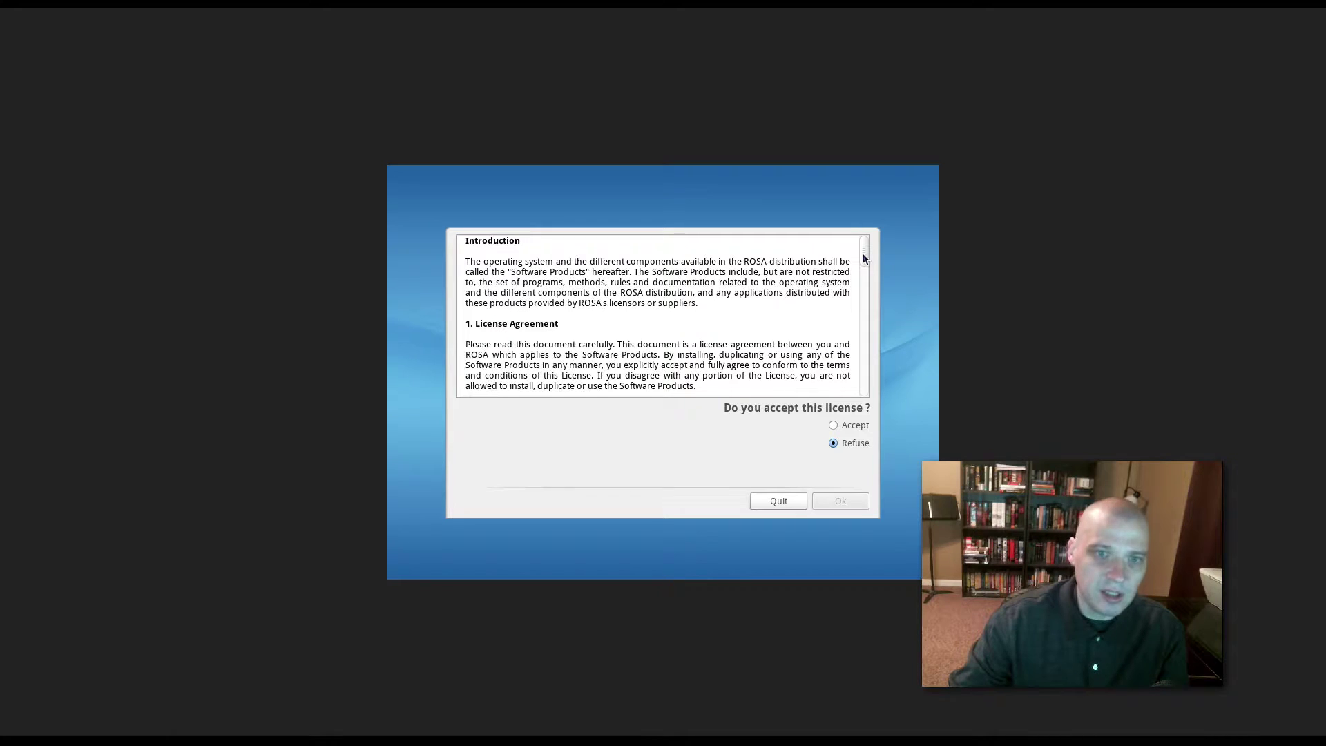
Read through the license text, select Accept and confirm with Ok
drag(864, 255, 861, 285)
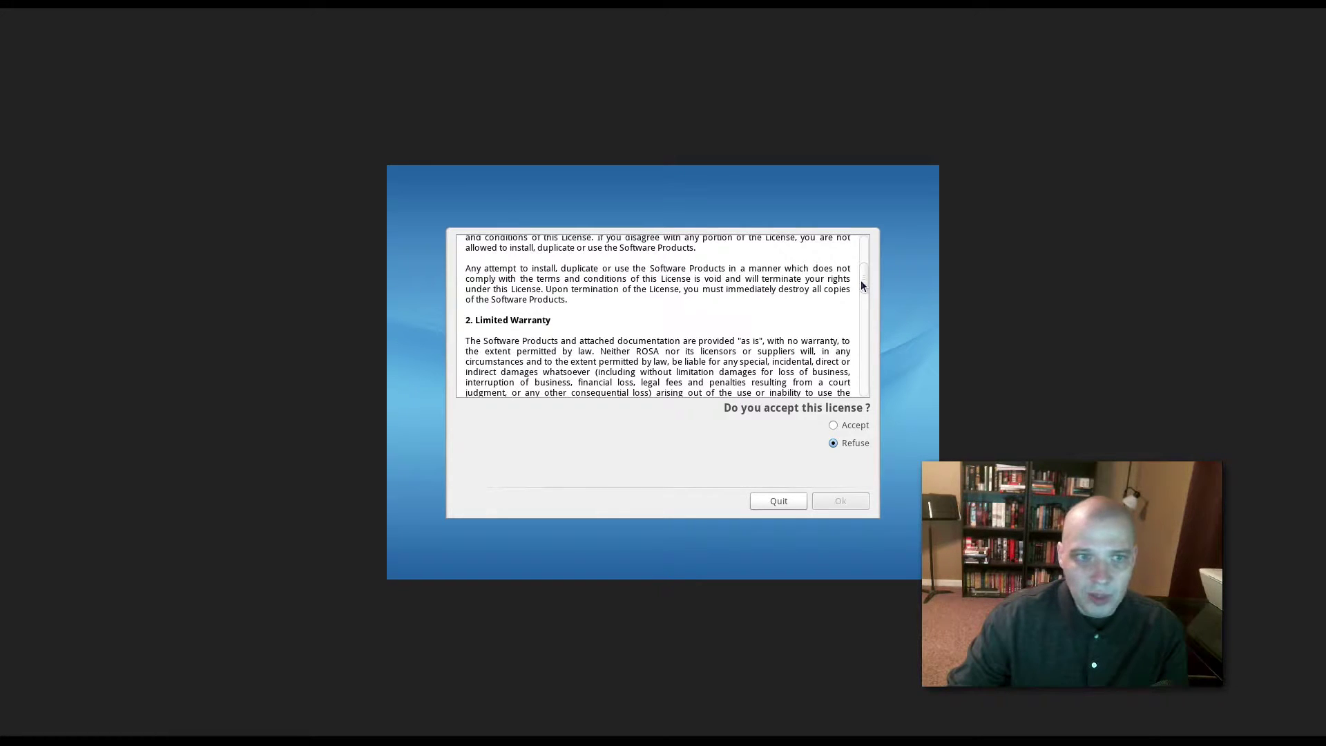
drag(860, 279, 863, 297)
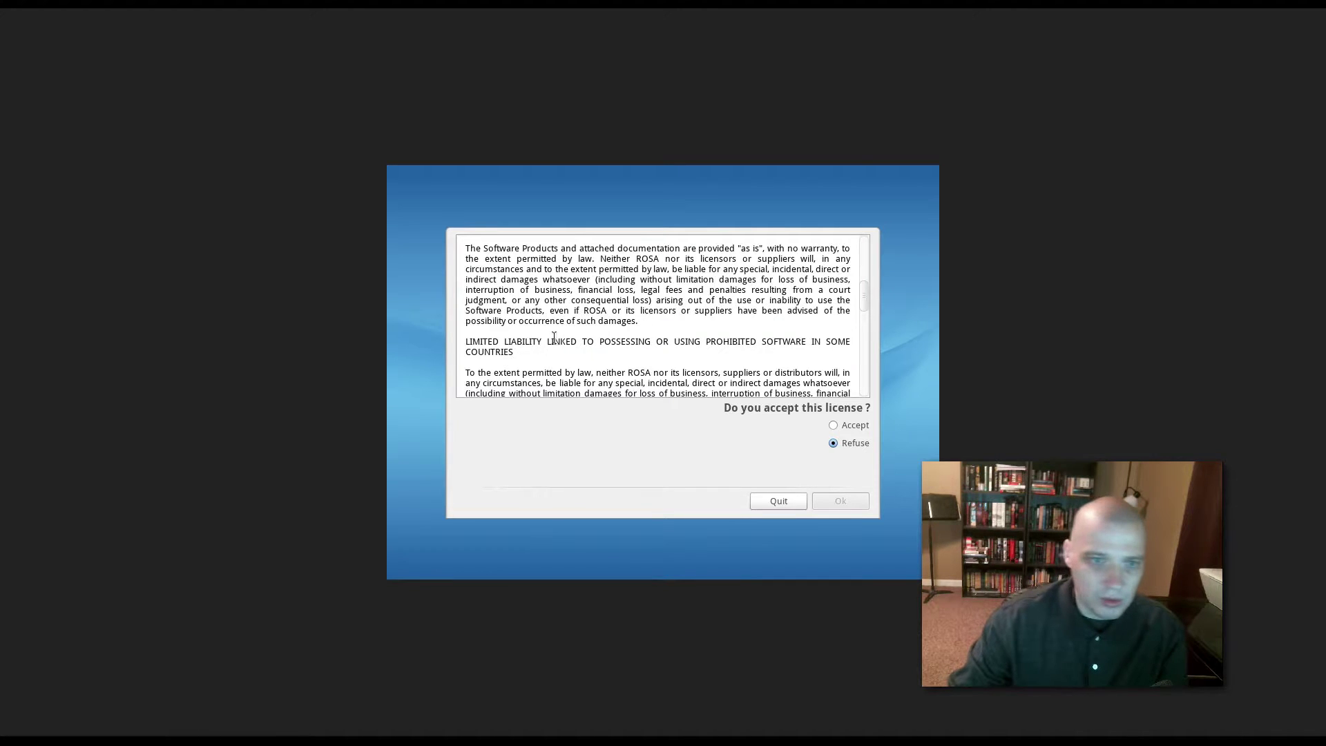
scroll(691, 354, down, 2)
scroll(690, 355, down, 7)
scroll(691, 354, down, 2)
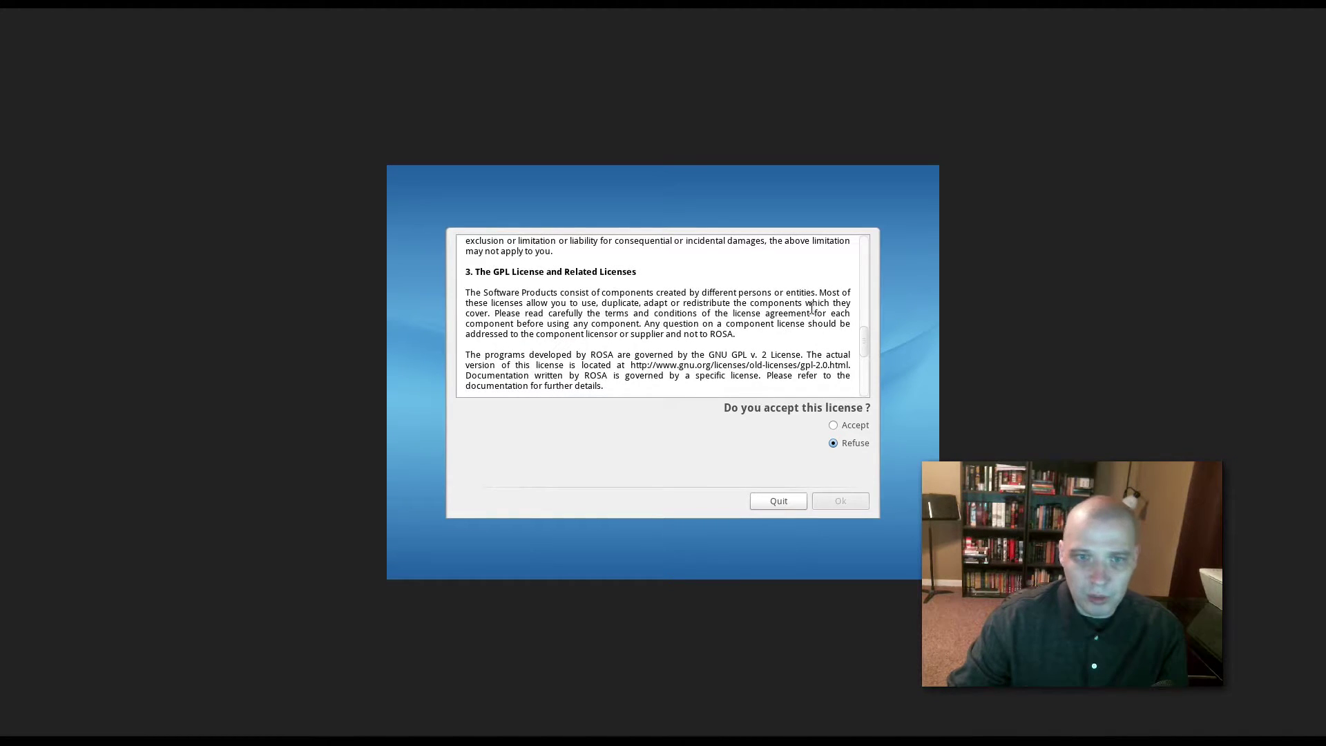
scroll(812, 308, down, 2)
scroll(812, 308, down, 2)
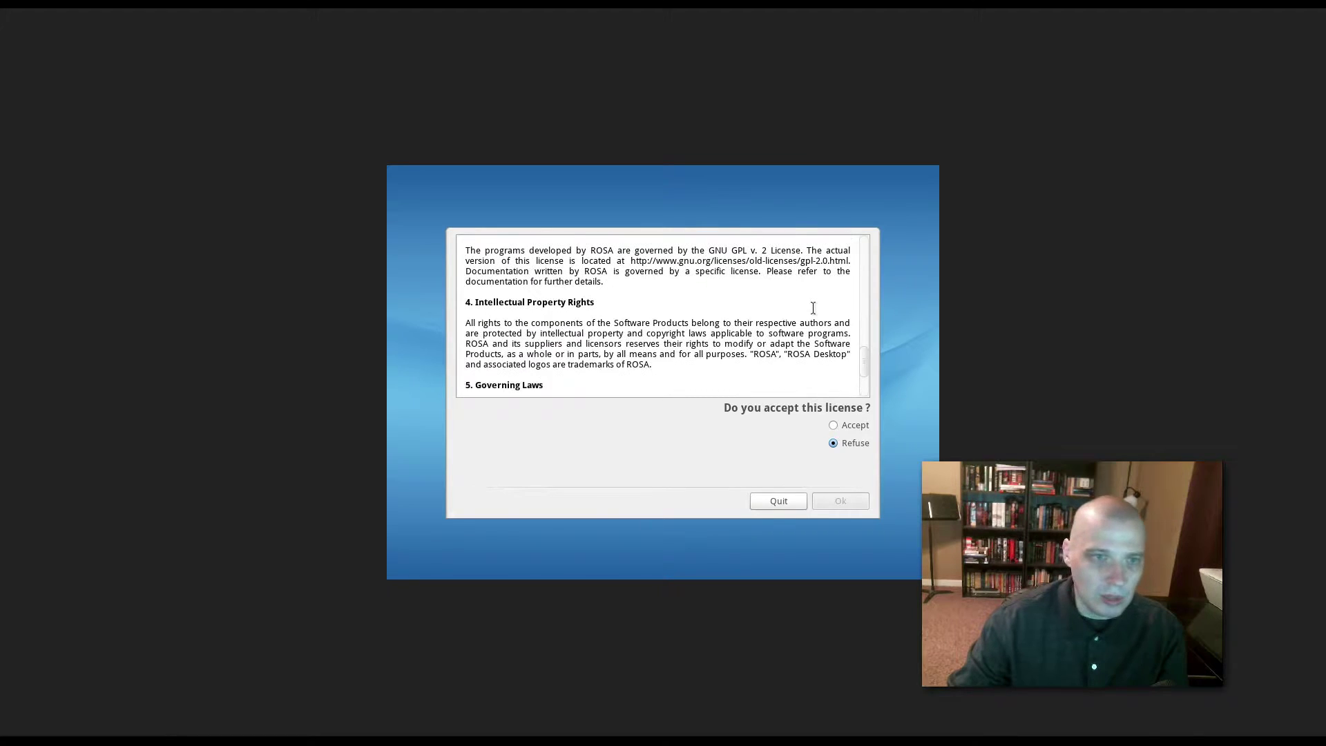
scroll(812, 309, down, 1)
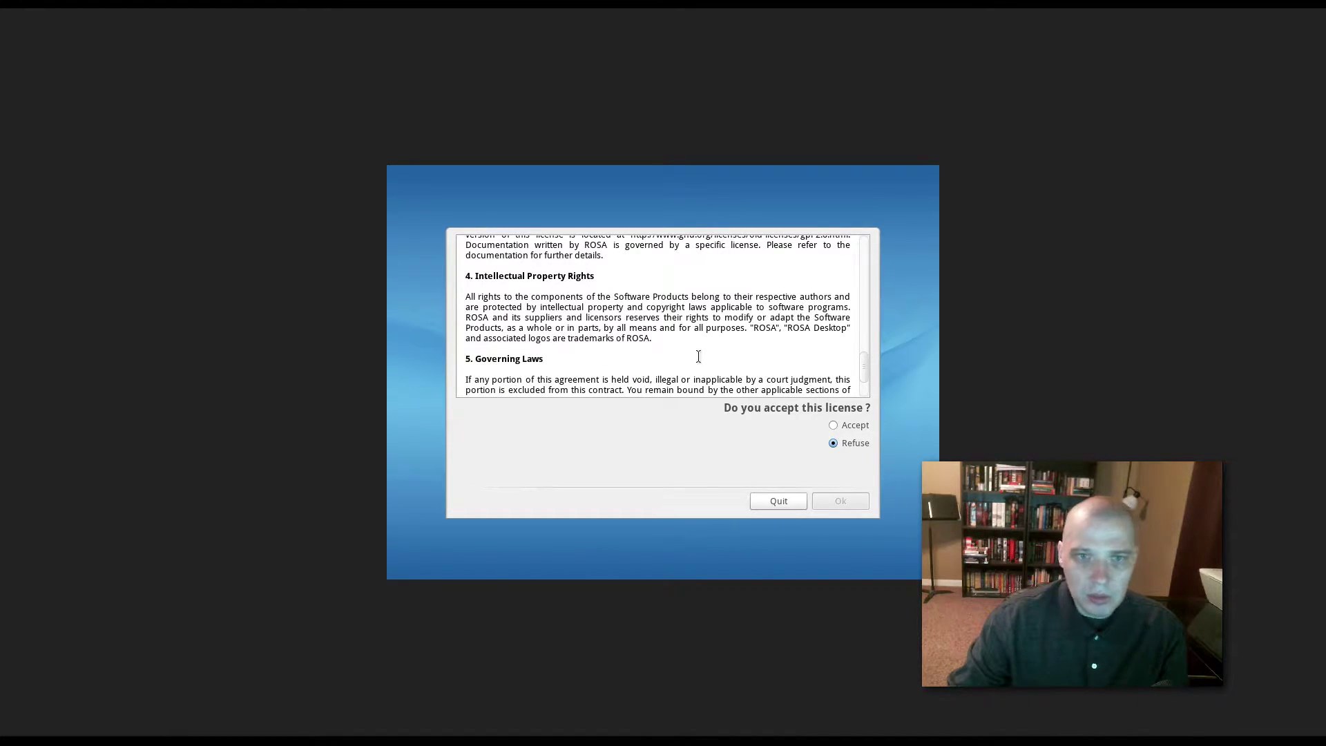
scroll(698, 356, down, 3)
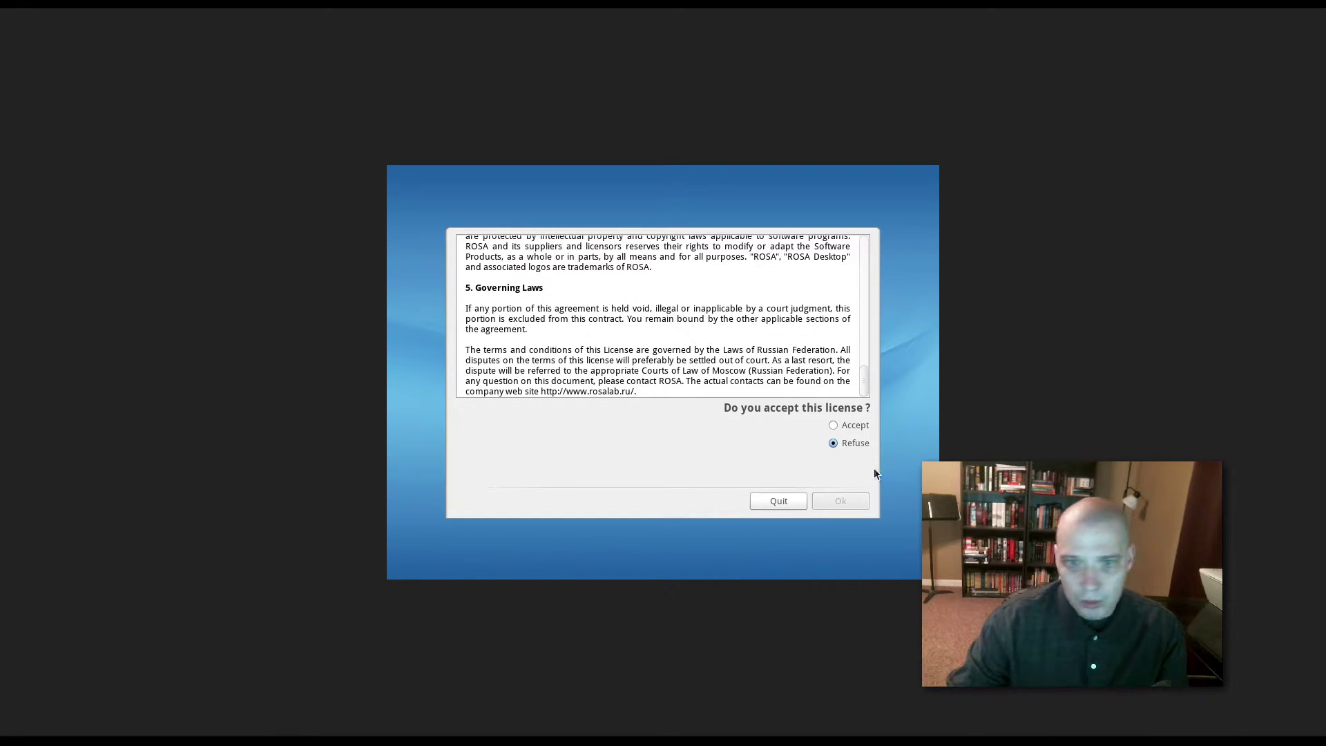
click(834, 425)
click(841, 501)
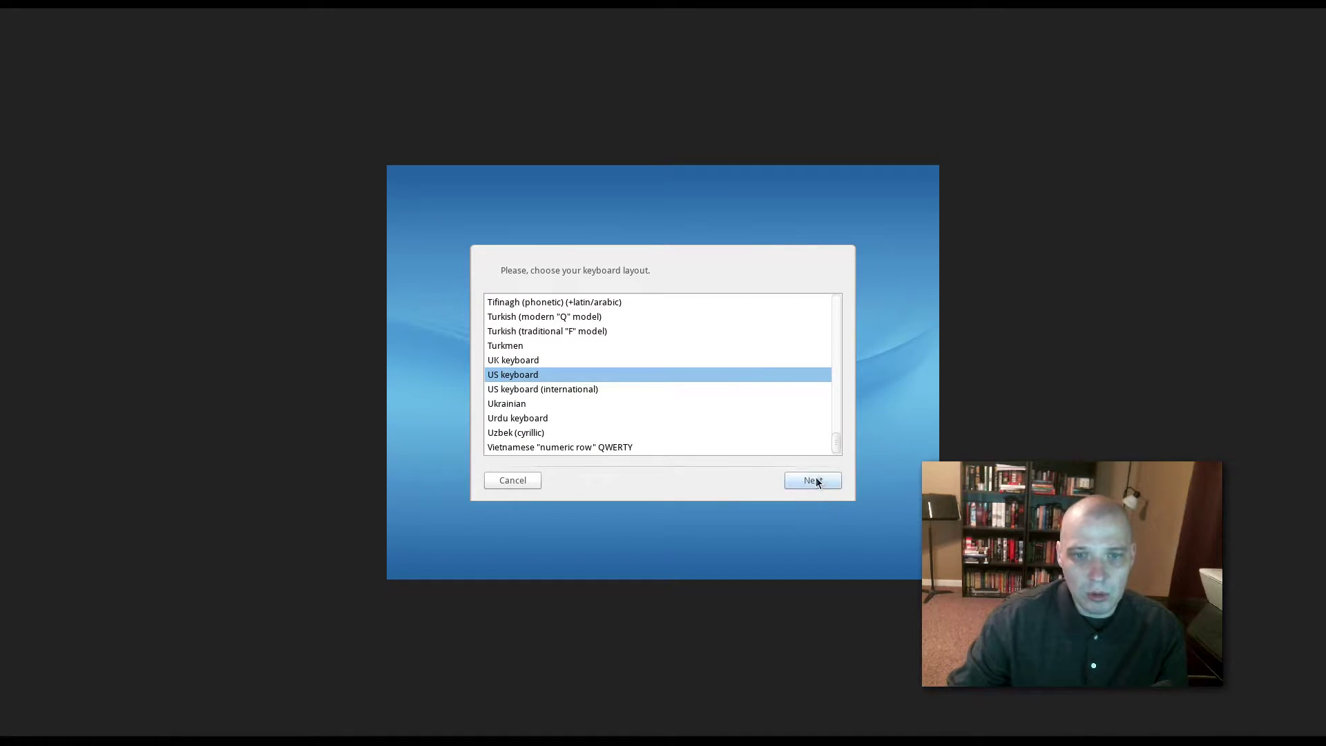
Keep the US keyboard layout and Chicago timezone, moving past both pages
click(812, 480)
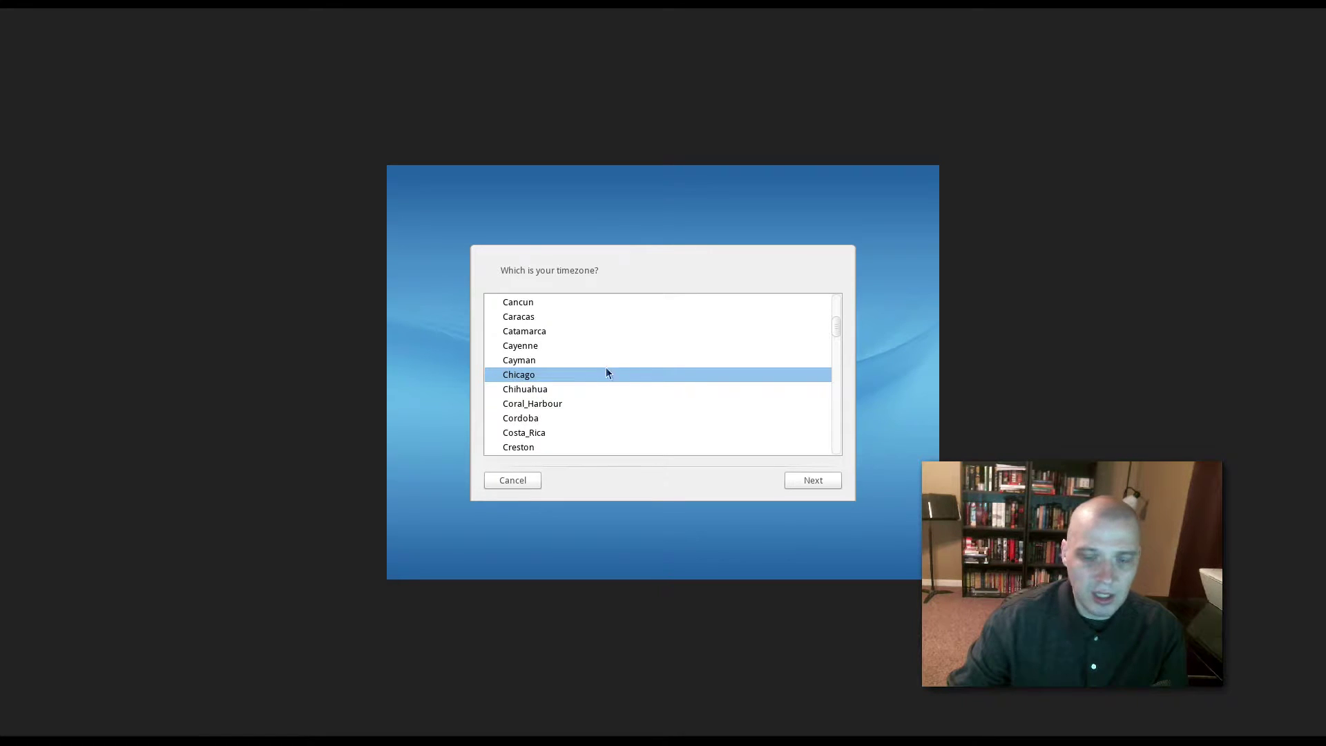
click(822, 484)
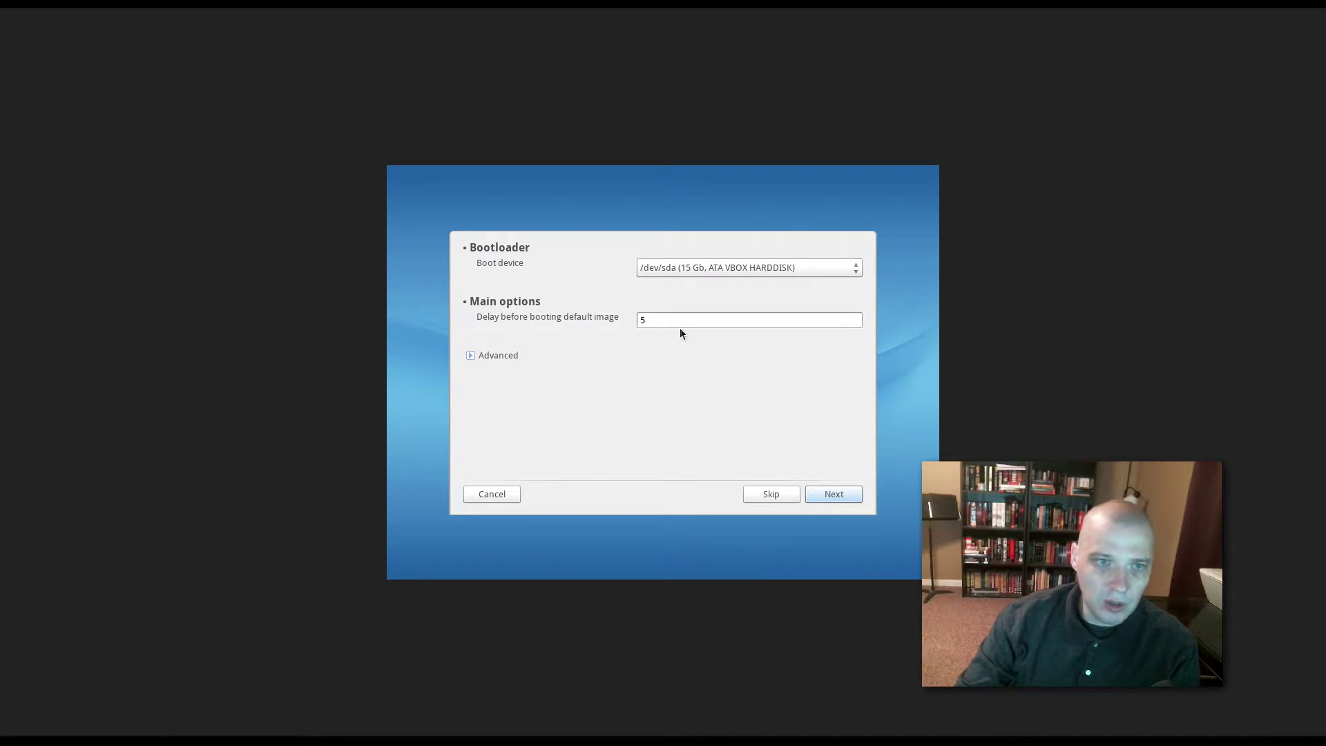
Install the bootloader as configured, then enter the root password in both fields and continue
click(853, 497)
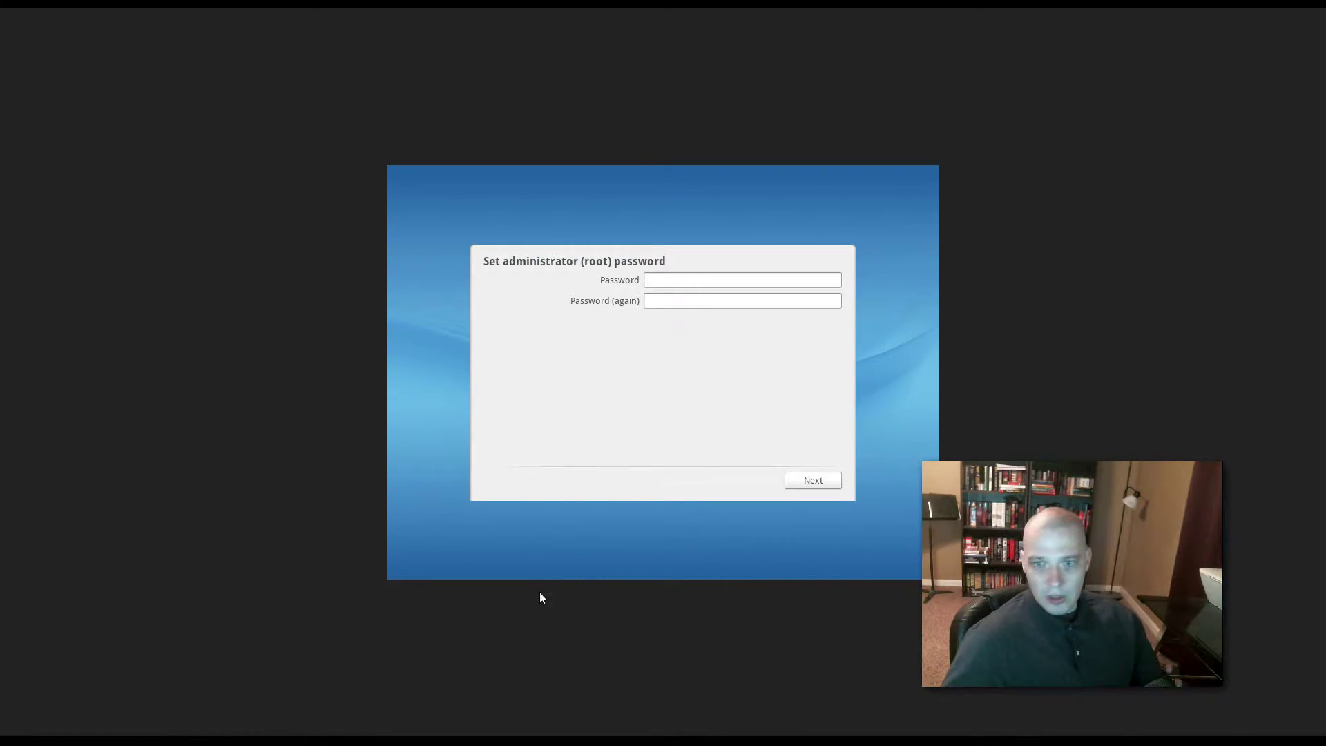
click(690, 283)
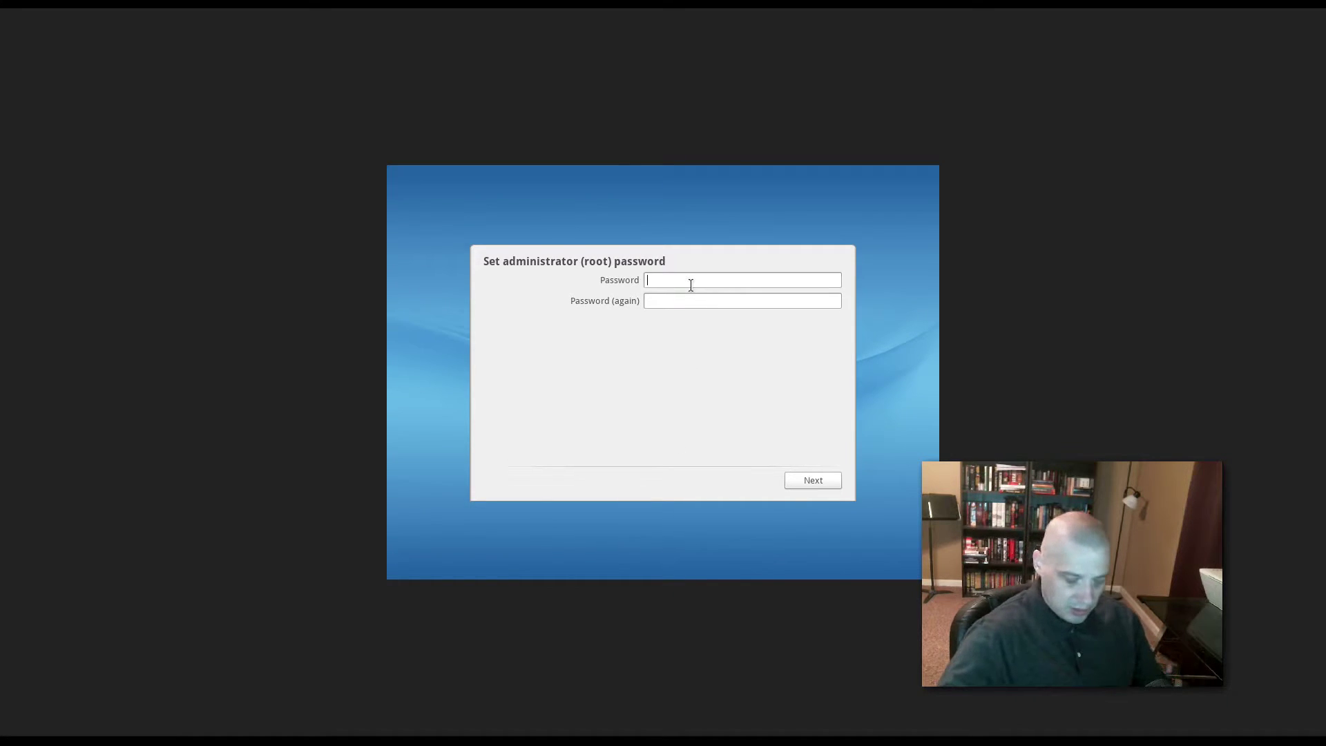
text(*******)
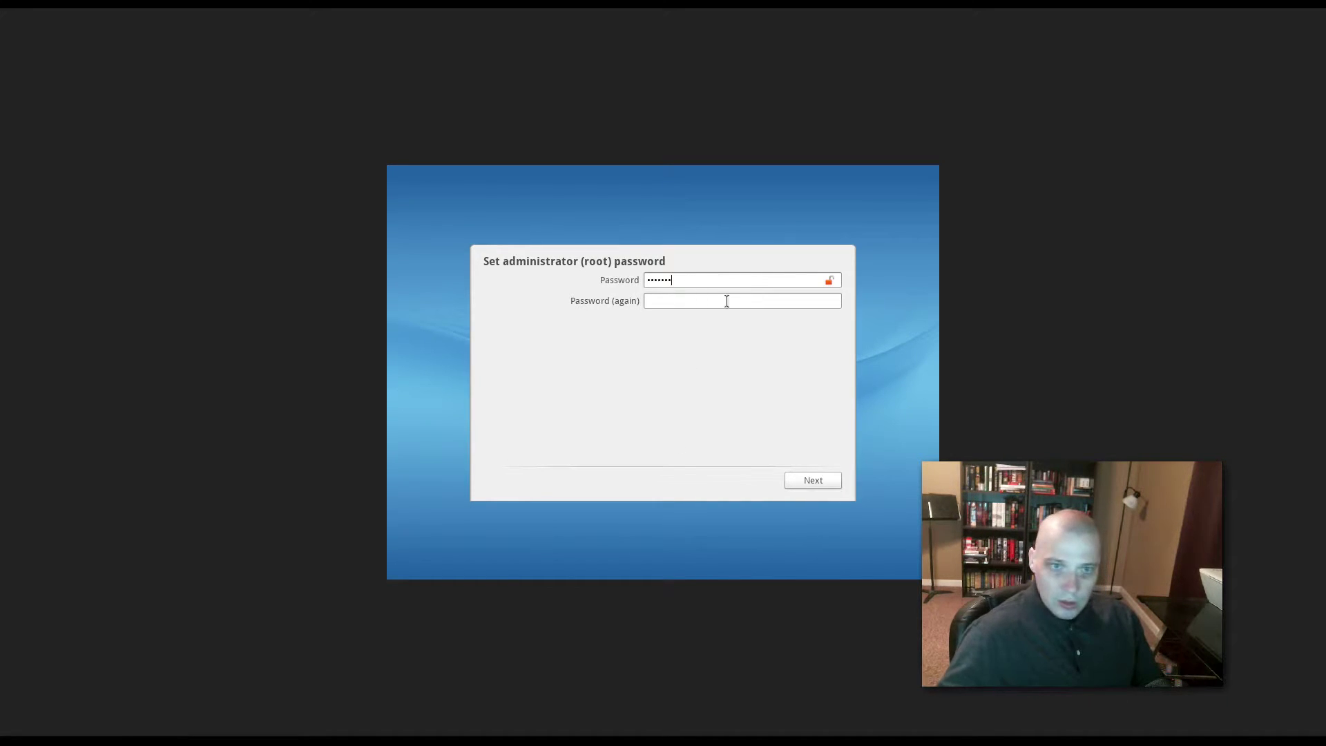
click(713, 300)
text(*******)
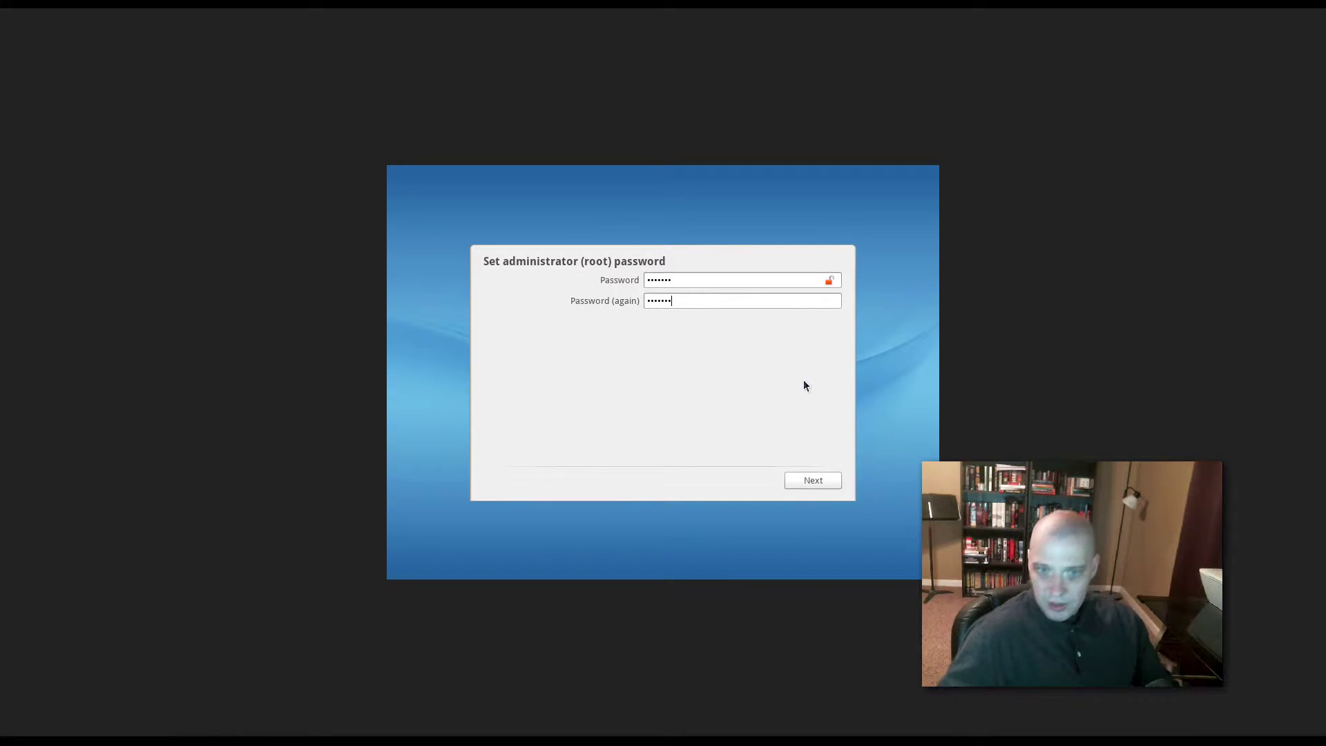
click(804, 487)
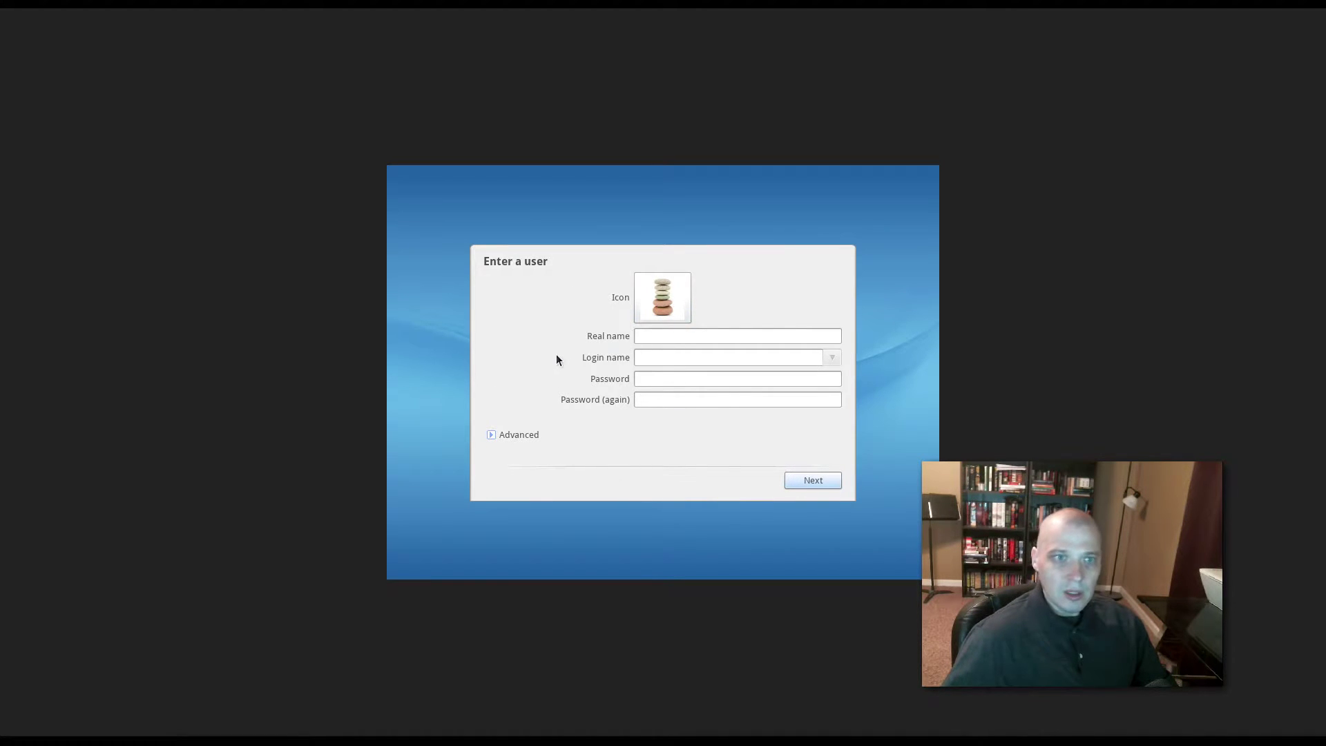
Fill in the user's real name, keep the auto-filled login name, set the user password, and continue
click(656, 335)
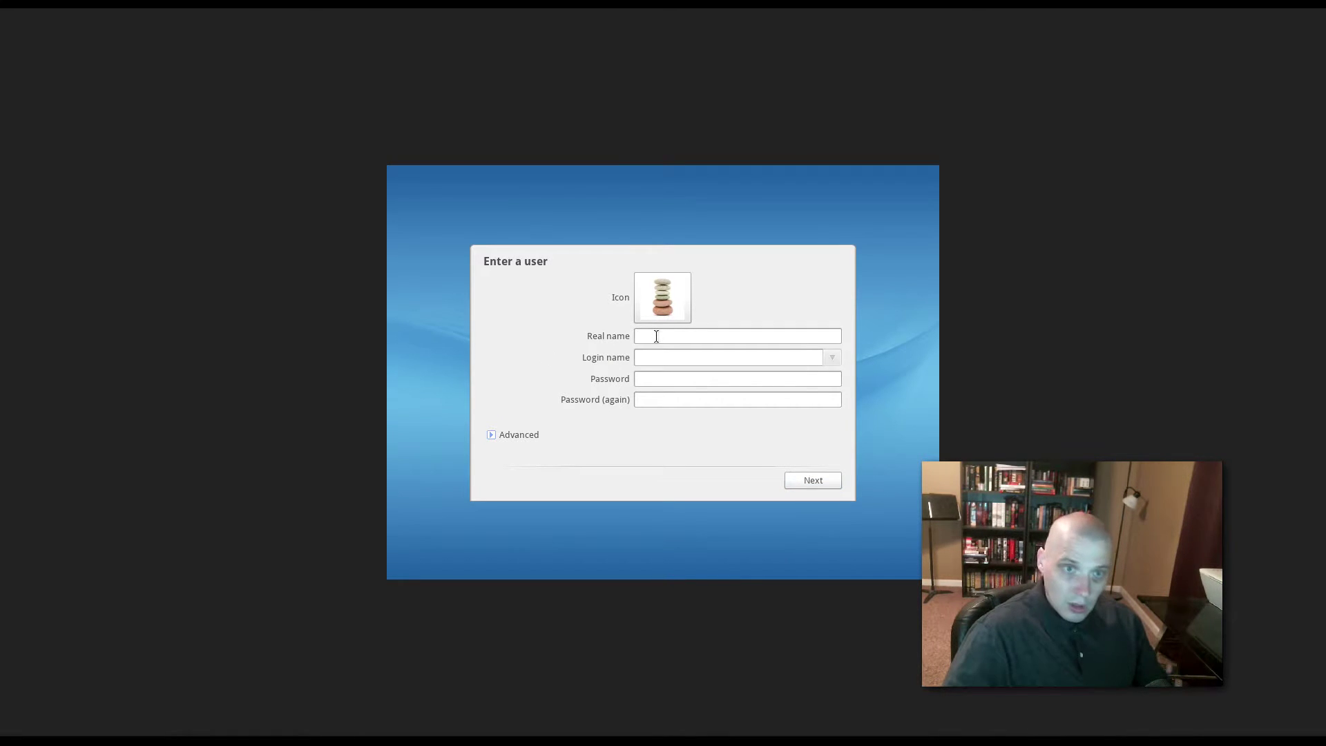
text(rosa)
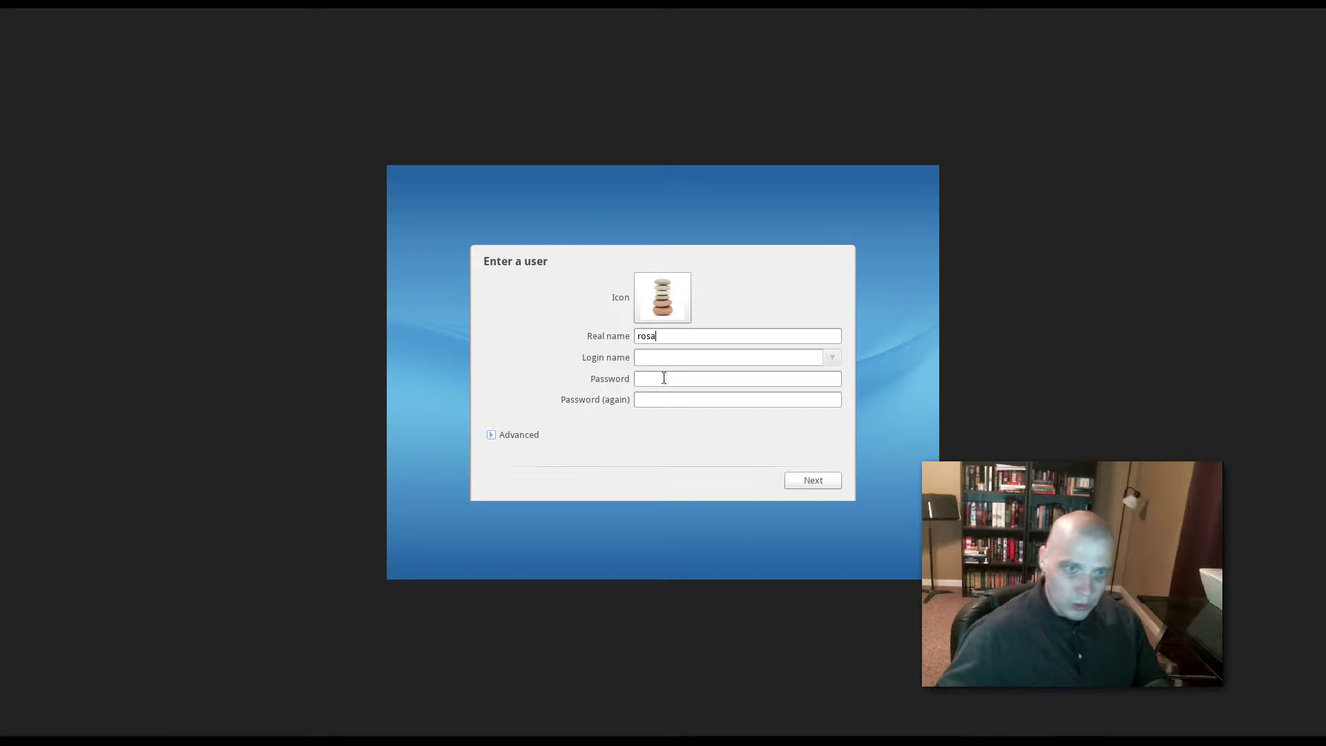
click(677, 357)
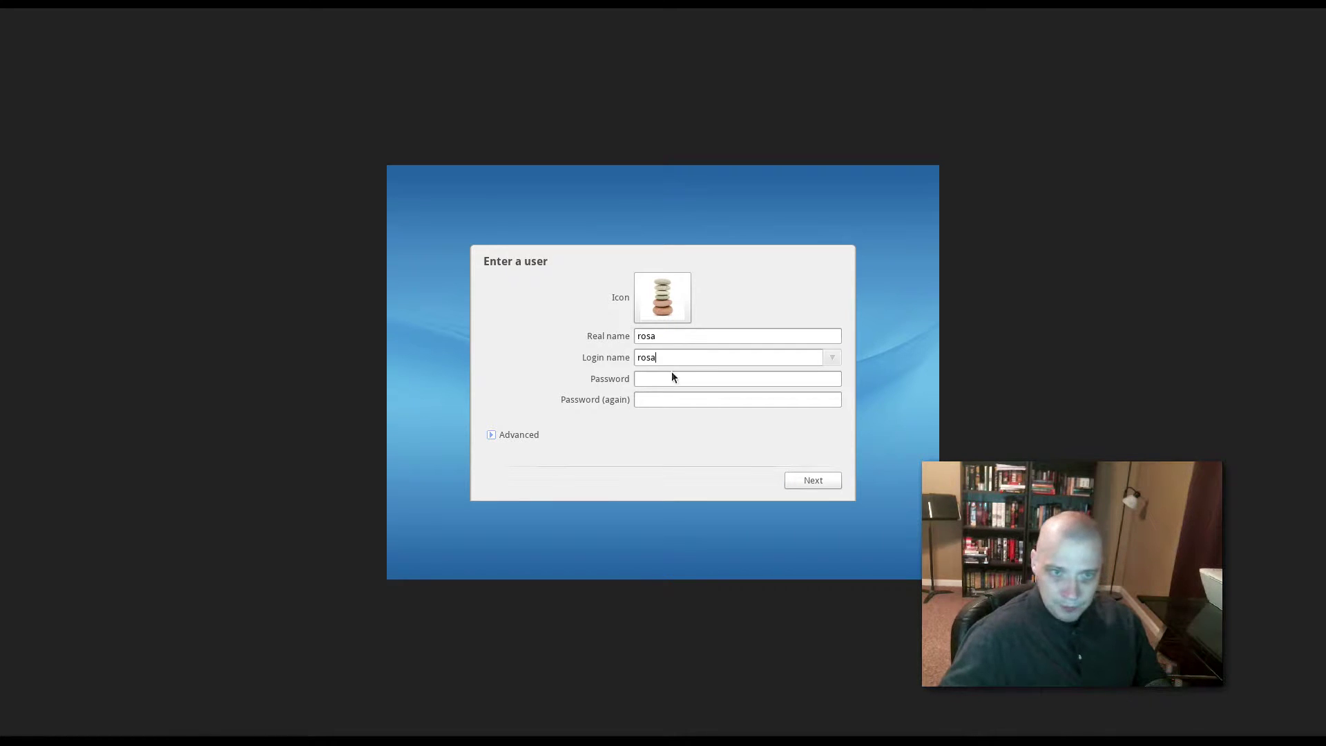
click(669, 373)
text(•••••••)
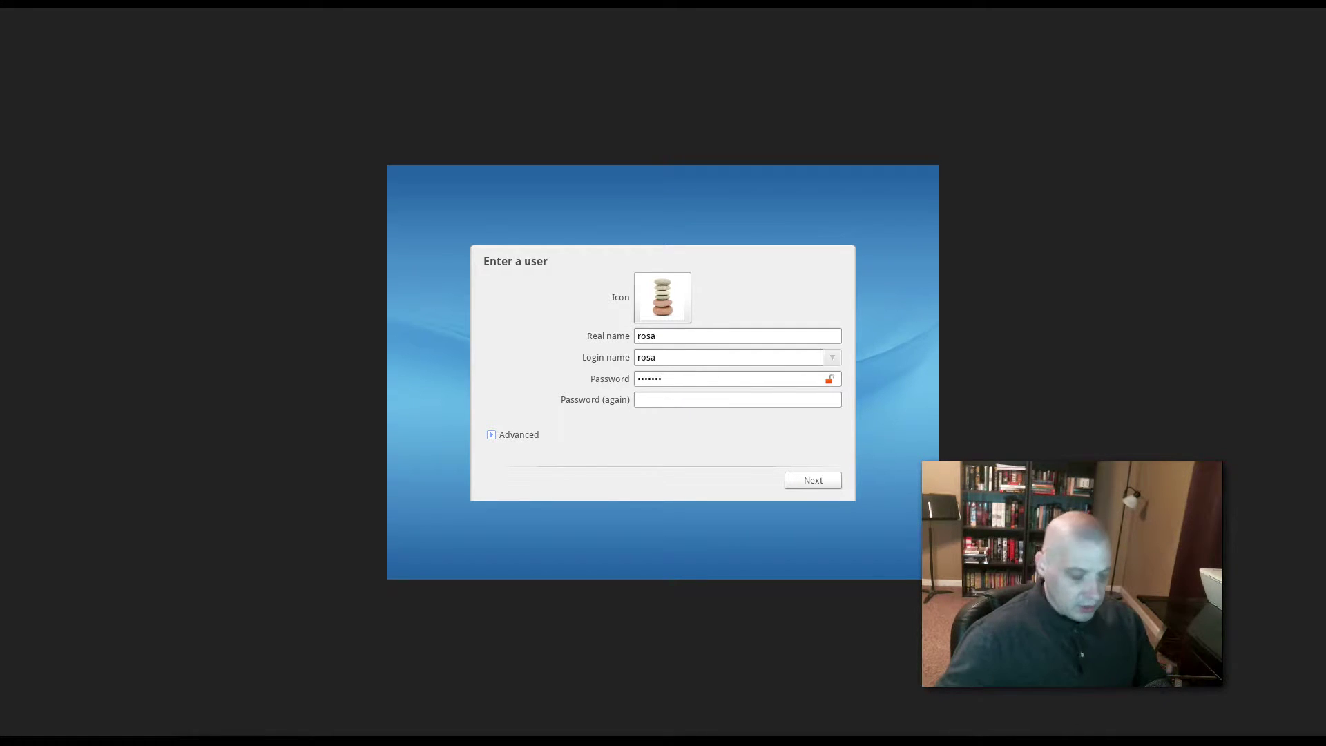
text(•••••••)
click(811, 478)
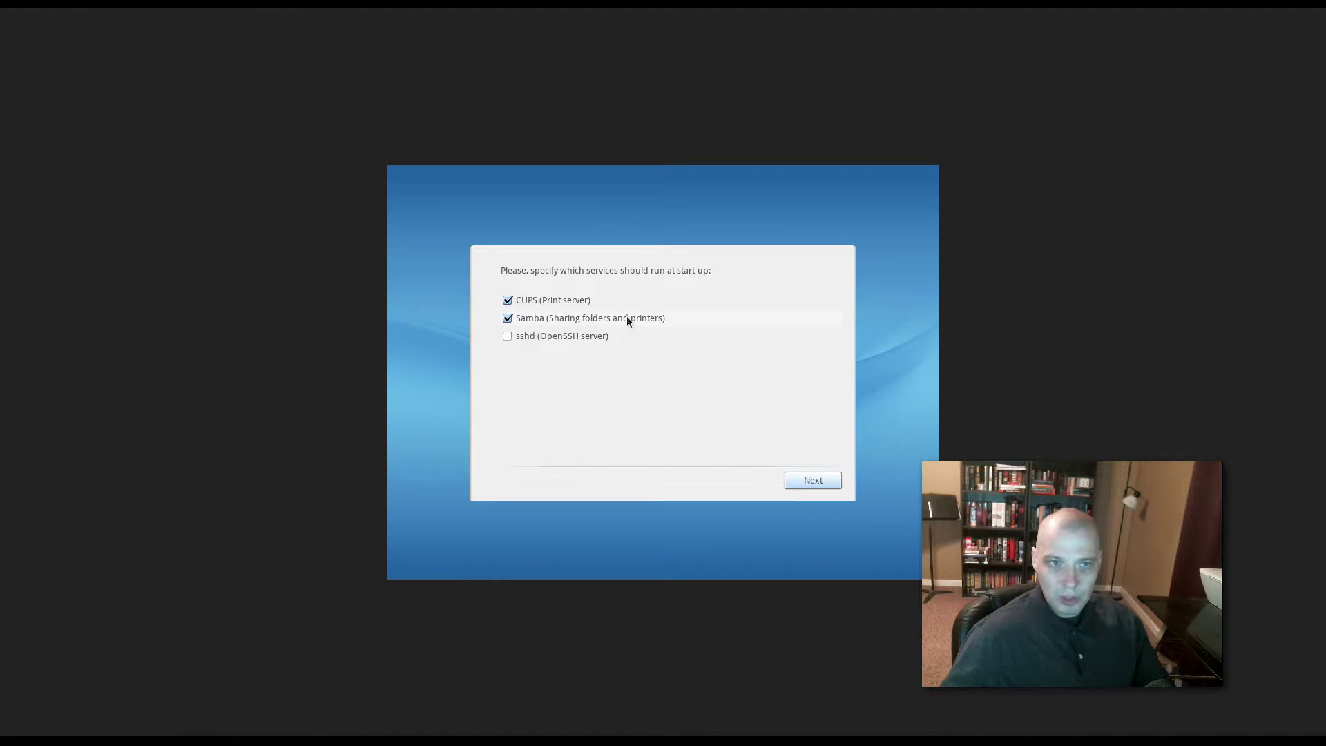
Disable Samba so only CUPS runs at start-up, and finish the setup
click(507, 319)
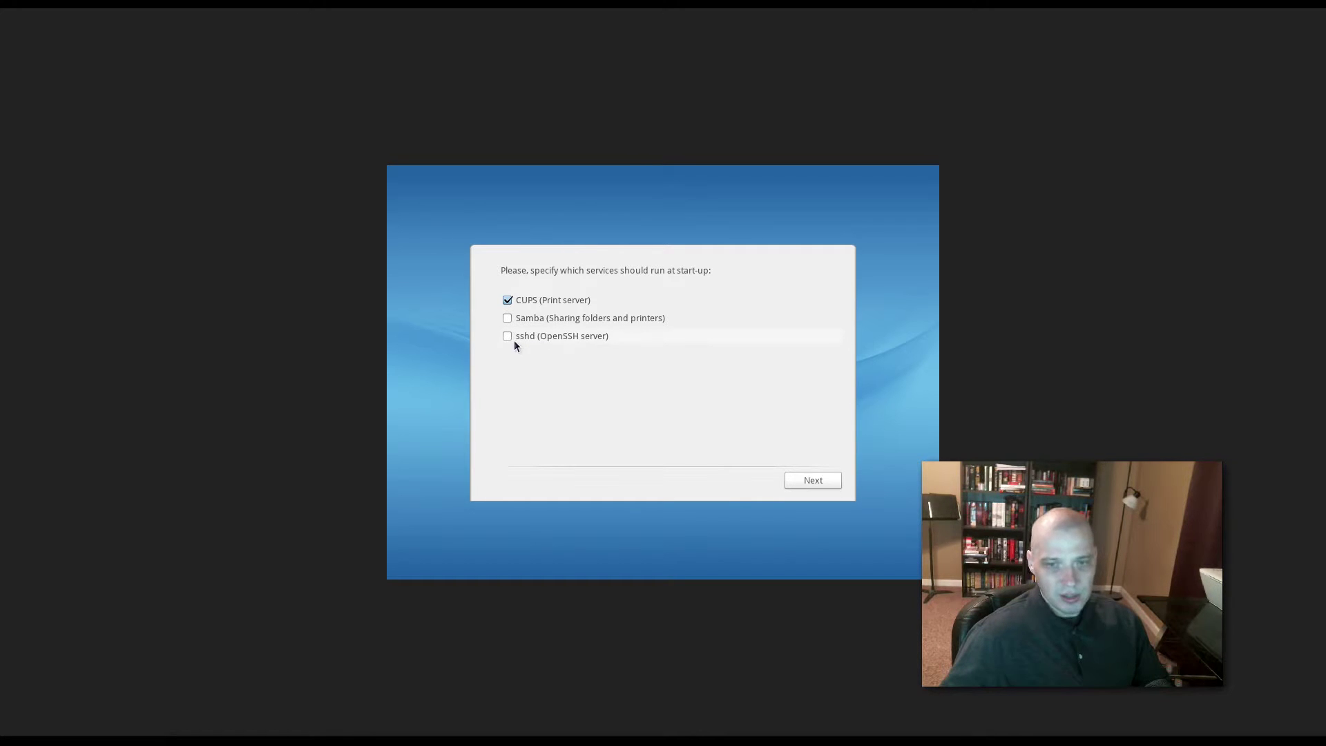
click(809, 483)
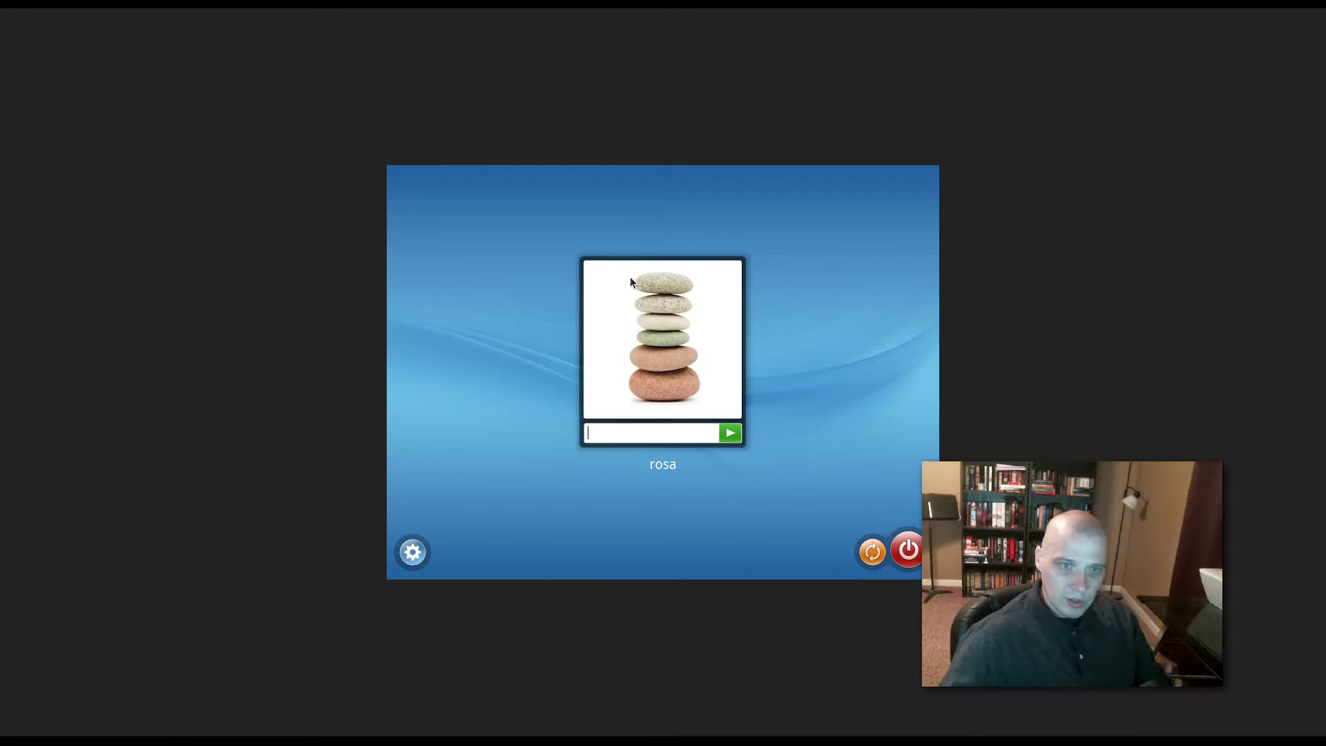
Enter the user's password at the login screen to log in
text(********)
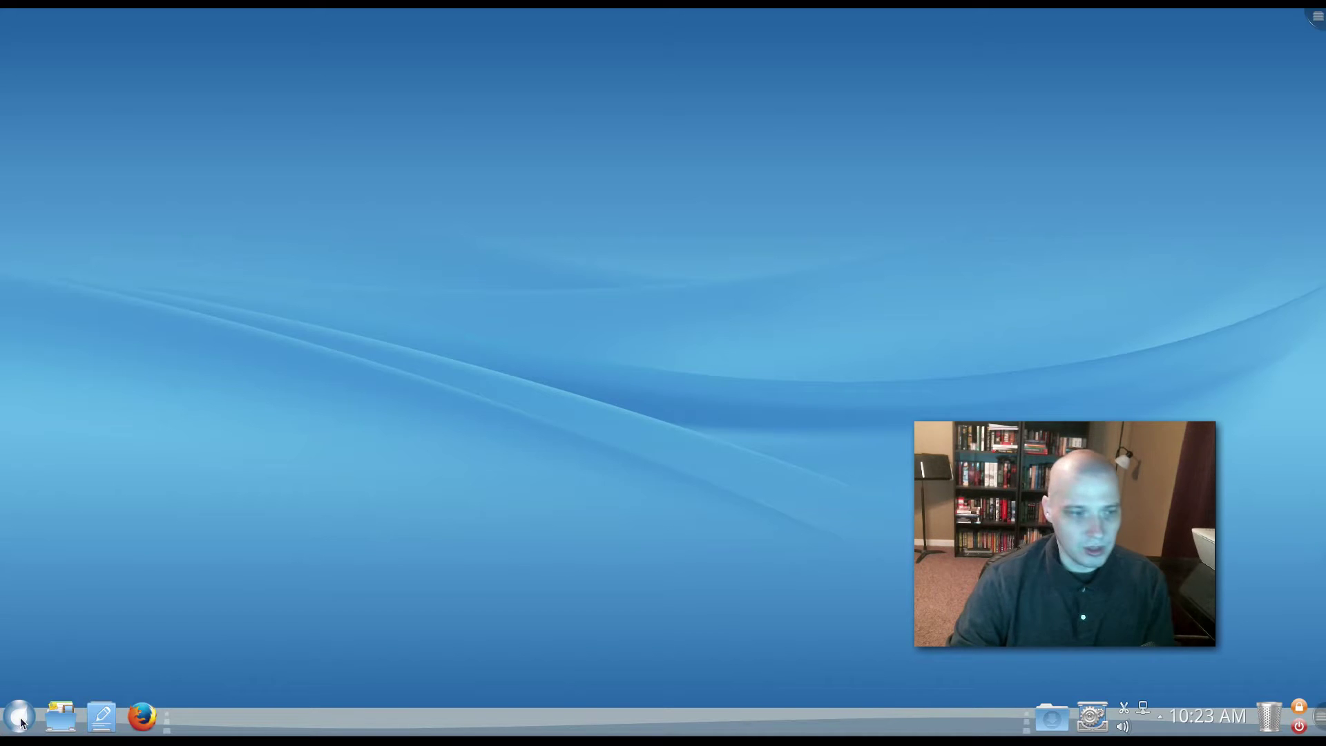
Browse the launcher's recent applications, close it, and view then dismiss its panel options menu
click(20, 719)
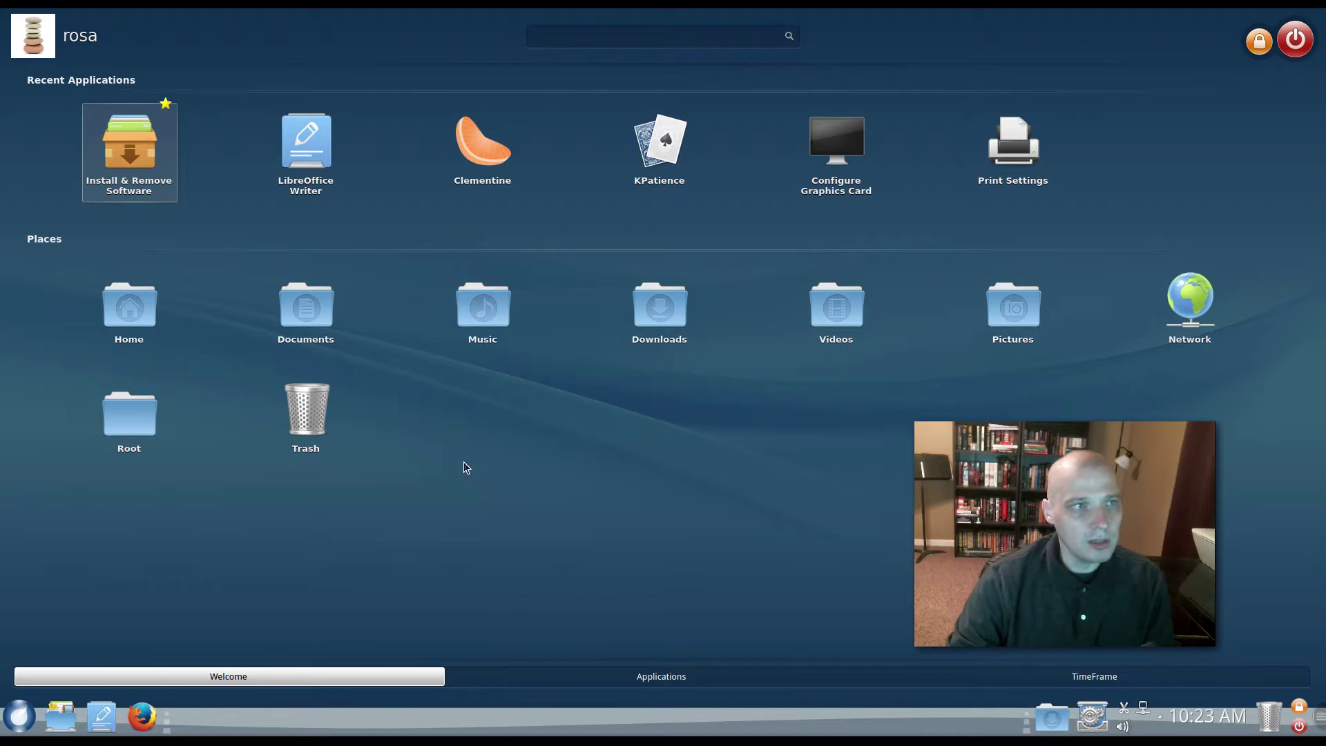
key(Right)
key(Right)
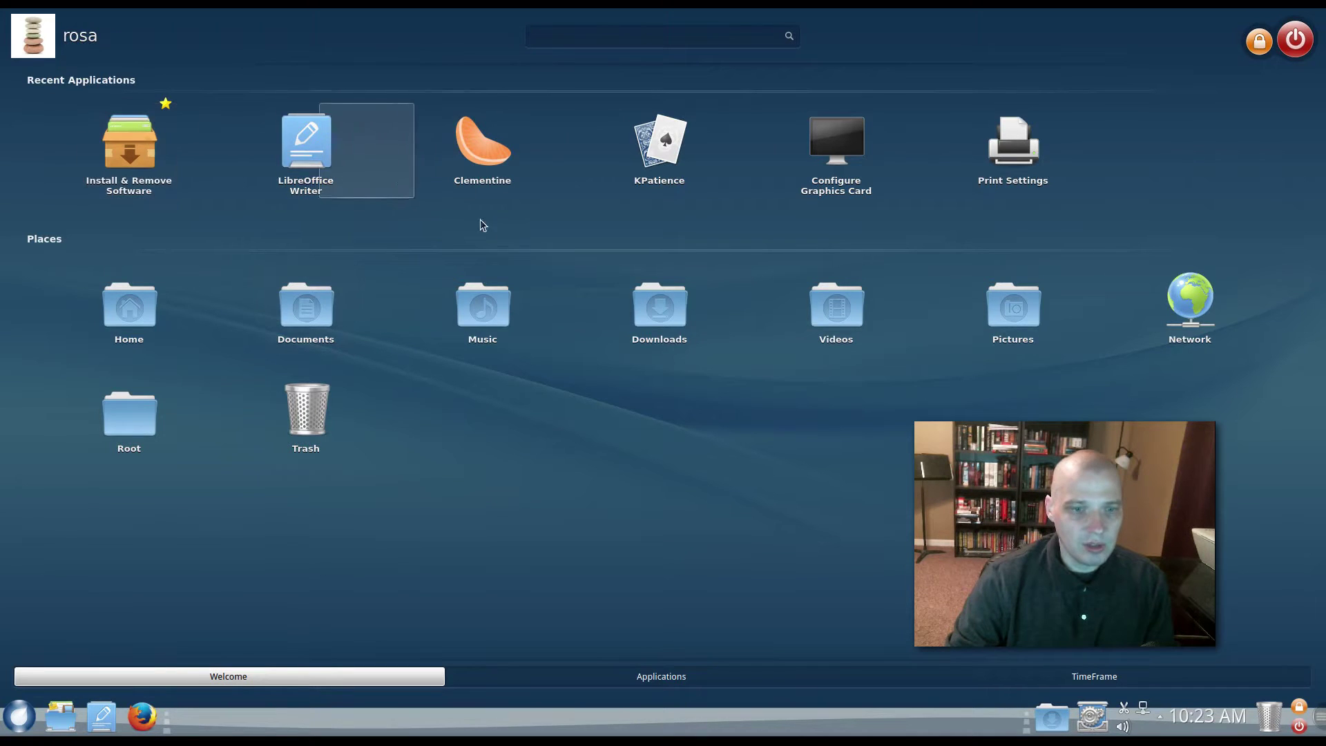
click(20, 721)
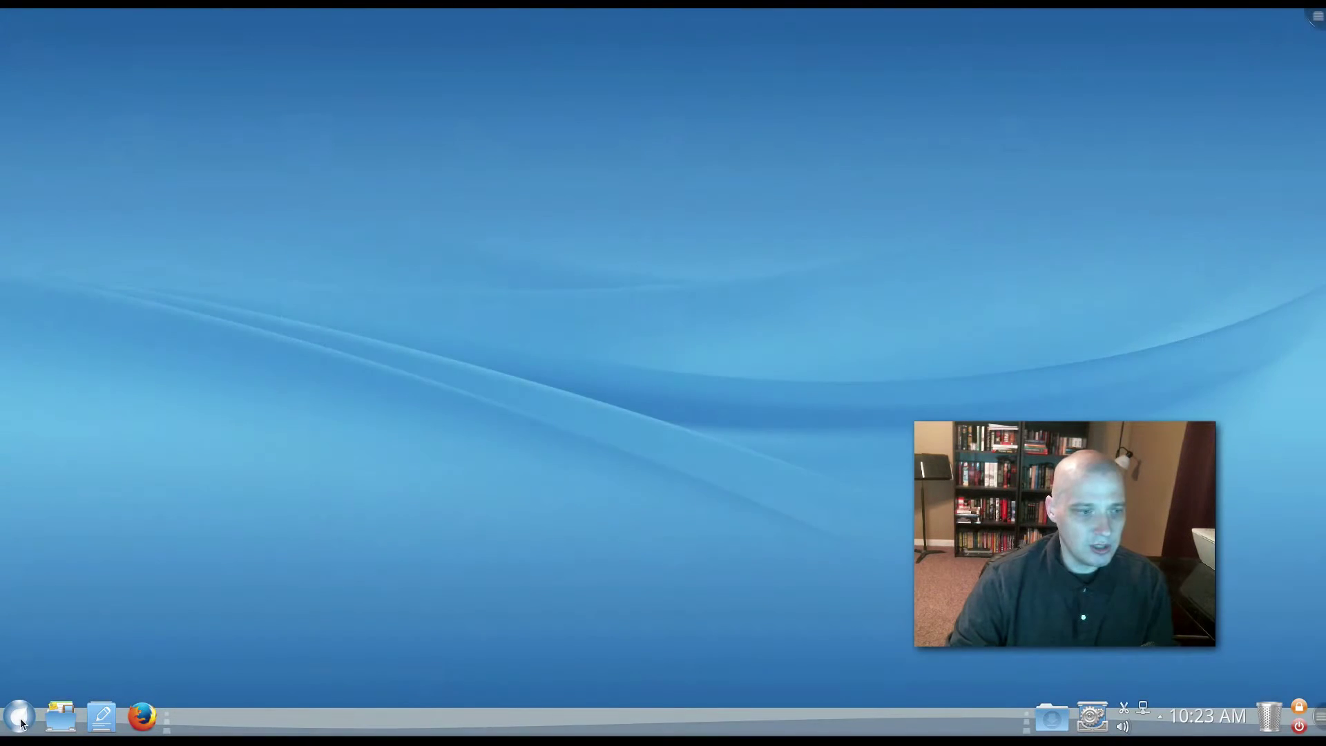
right_click(20, 720)
mouse_move(67, 691)
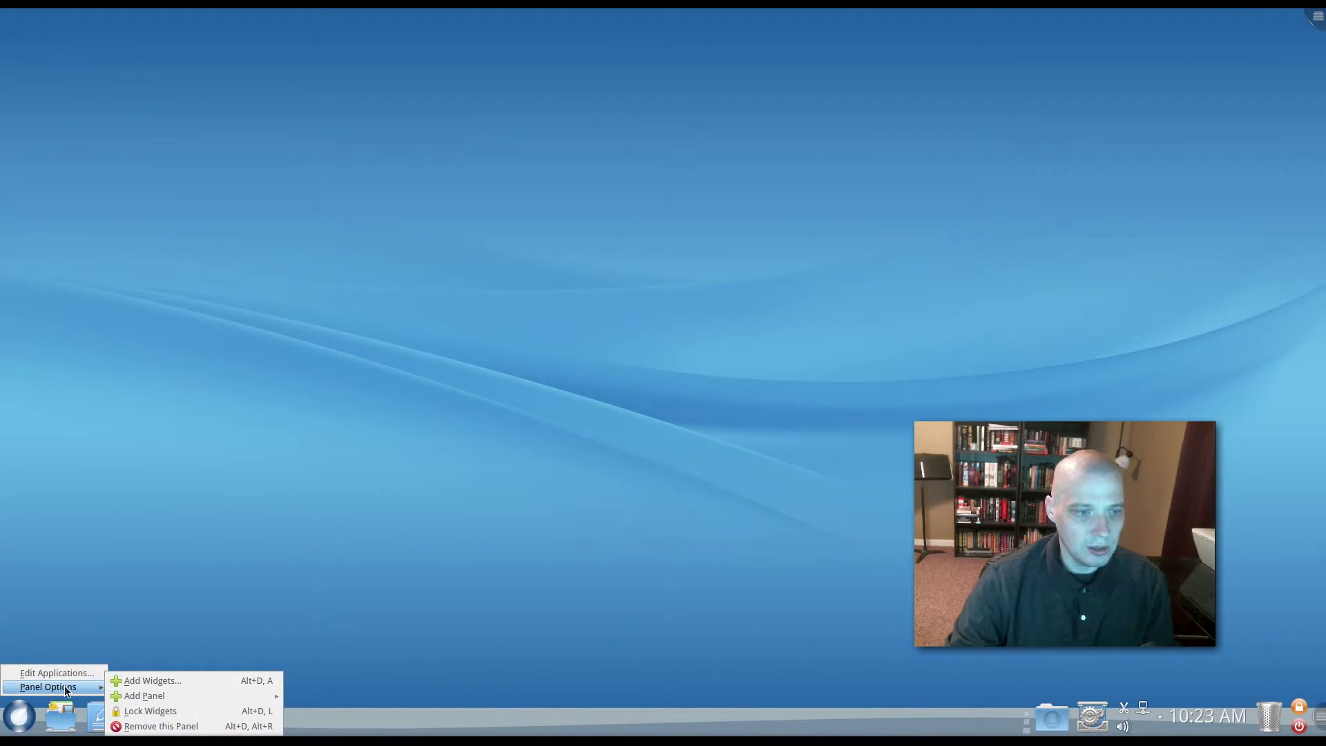
click(290, 397)
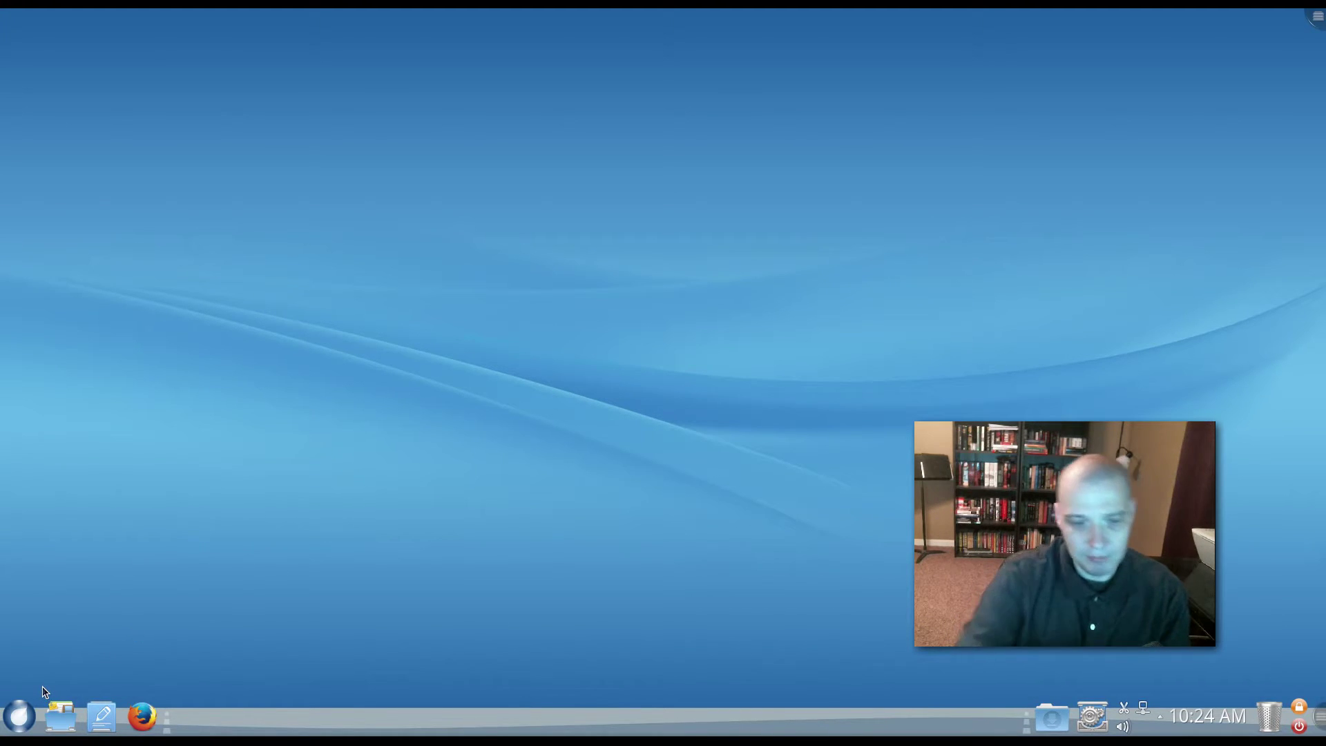
Reopen the full-screen launcher on its Welcome page with recent apps and Places
click(20, 717)
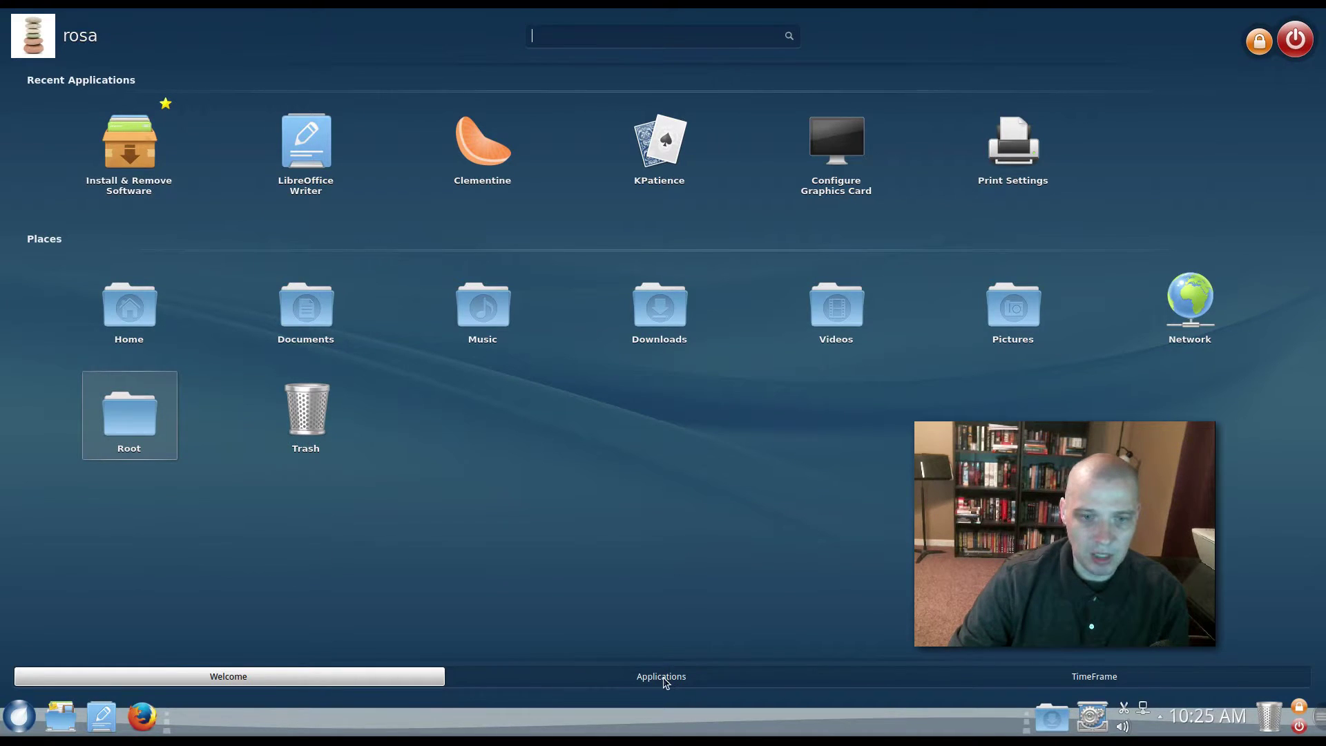
On the launcher's Applications page, look inside the Office group, then open the Tools group
click(665, 683)
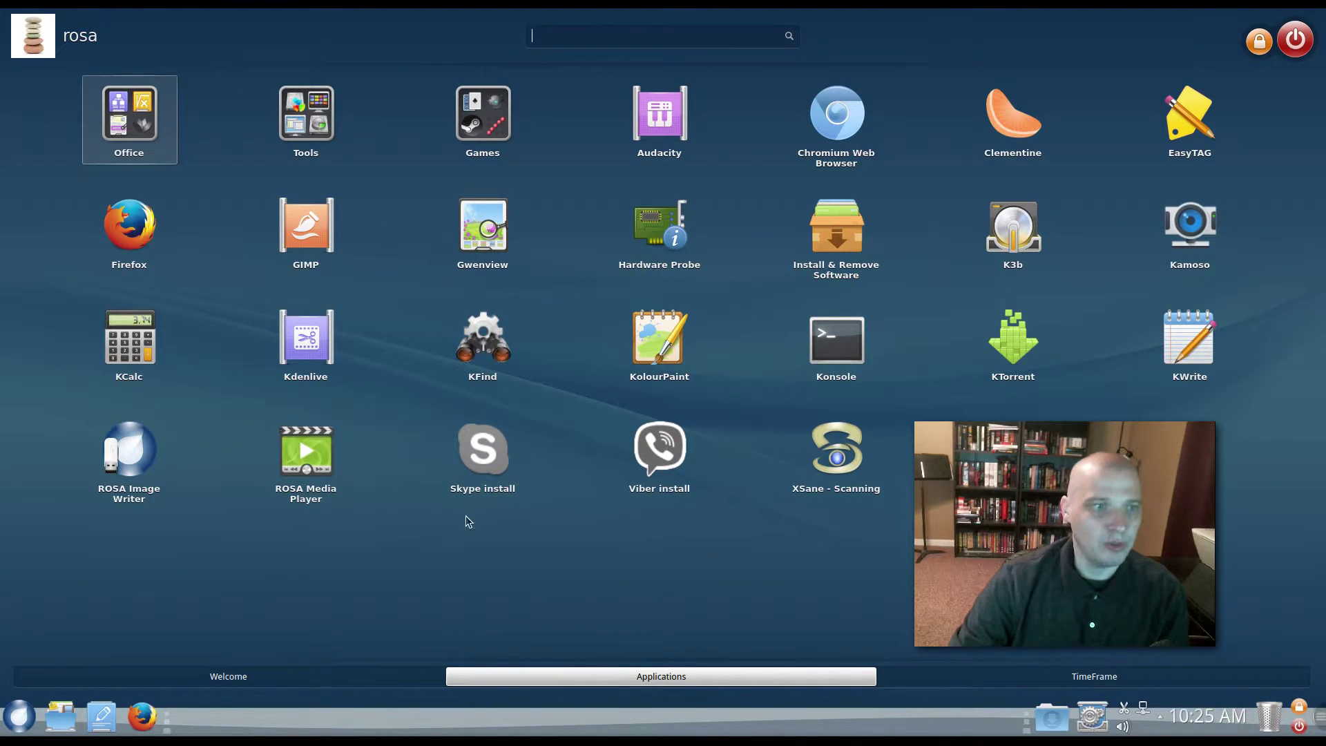
click(134, 129)
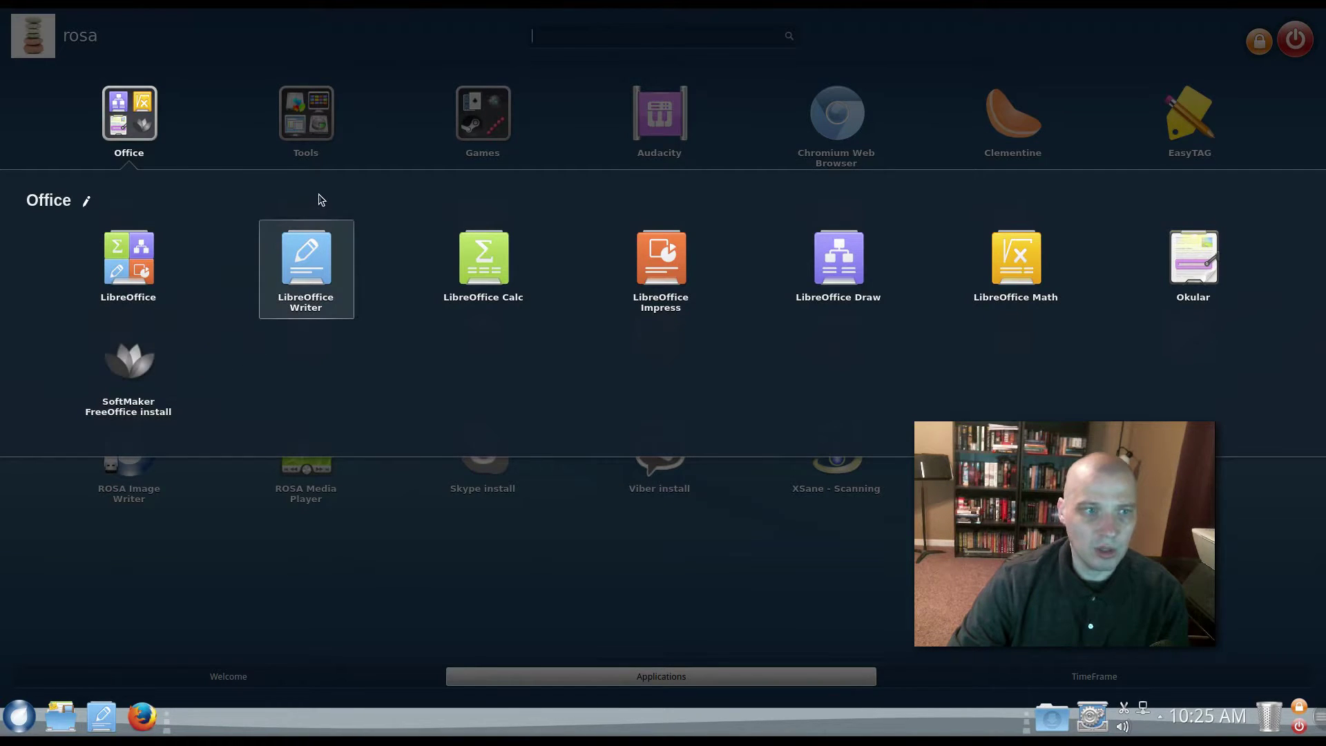
click(313, 129)
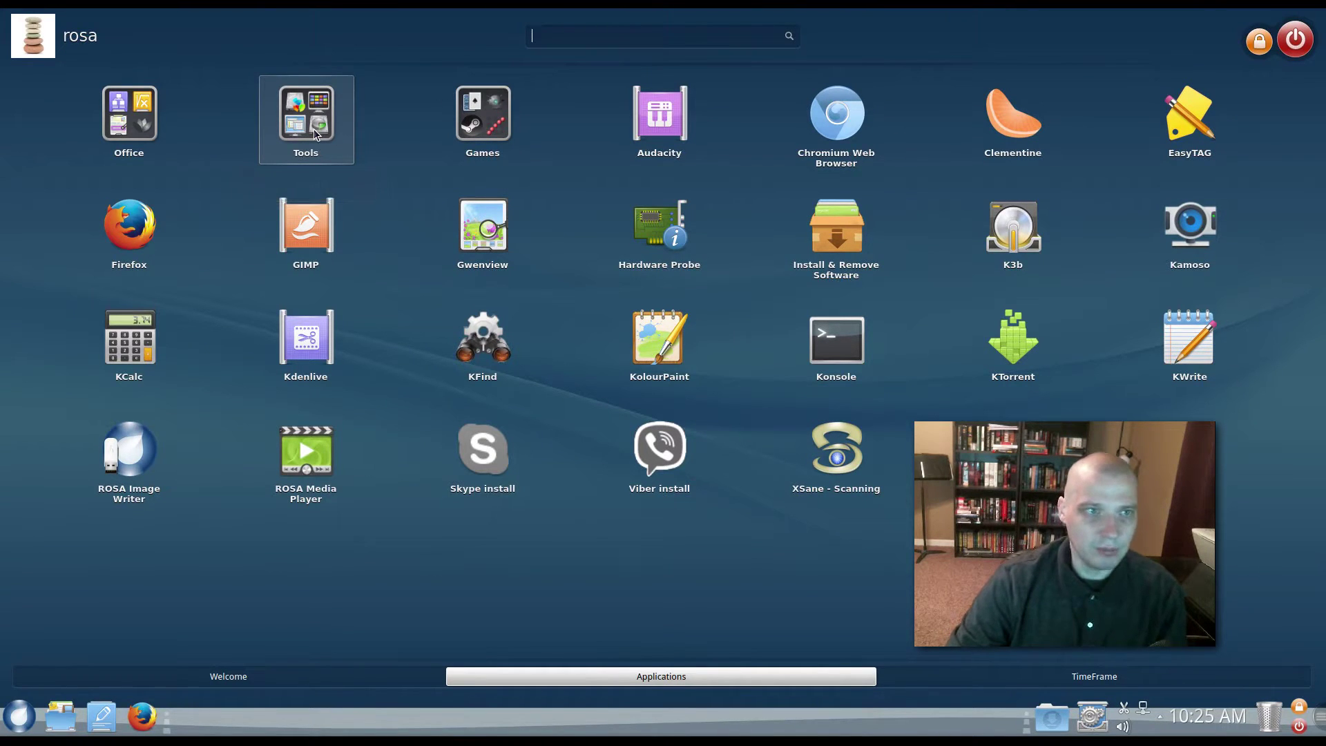
click(297, 181)
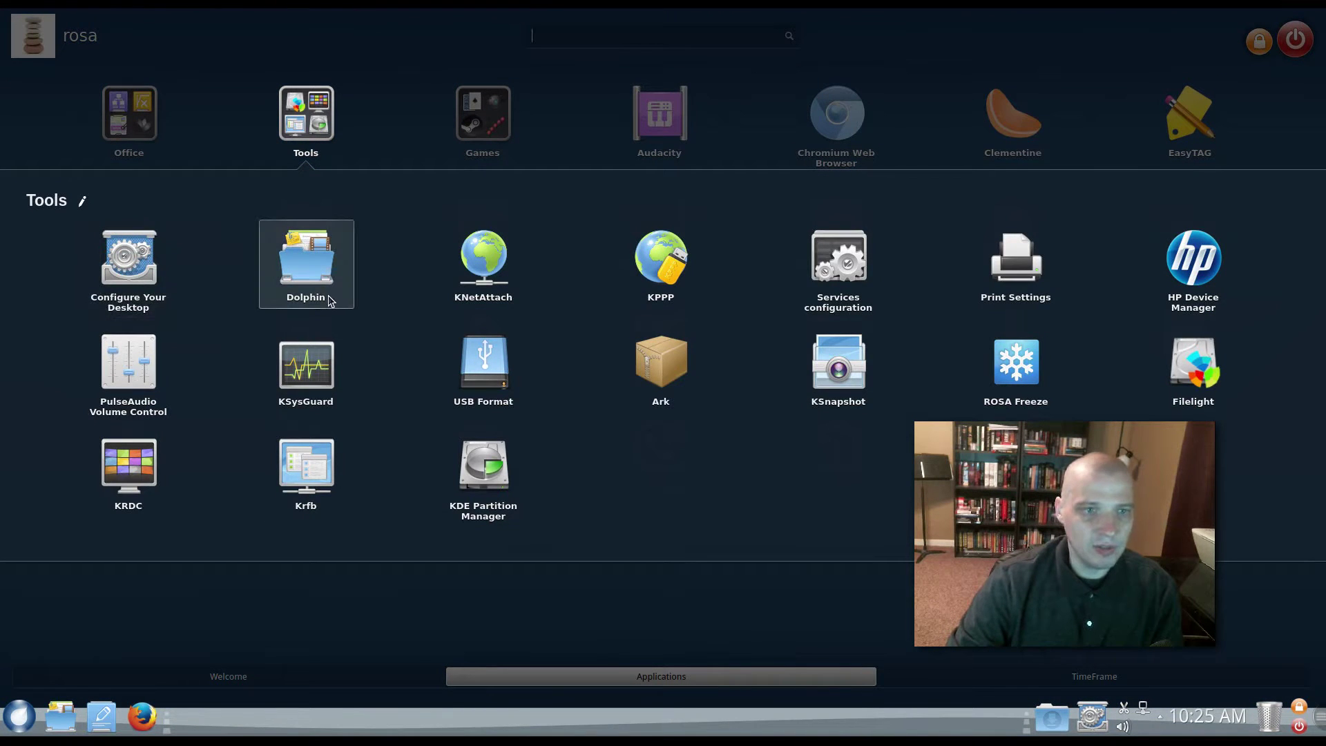
Launch Dolphin from the Tools group, move its window left, then close it
click(320, 292)
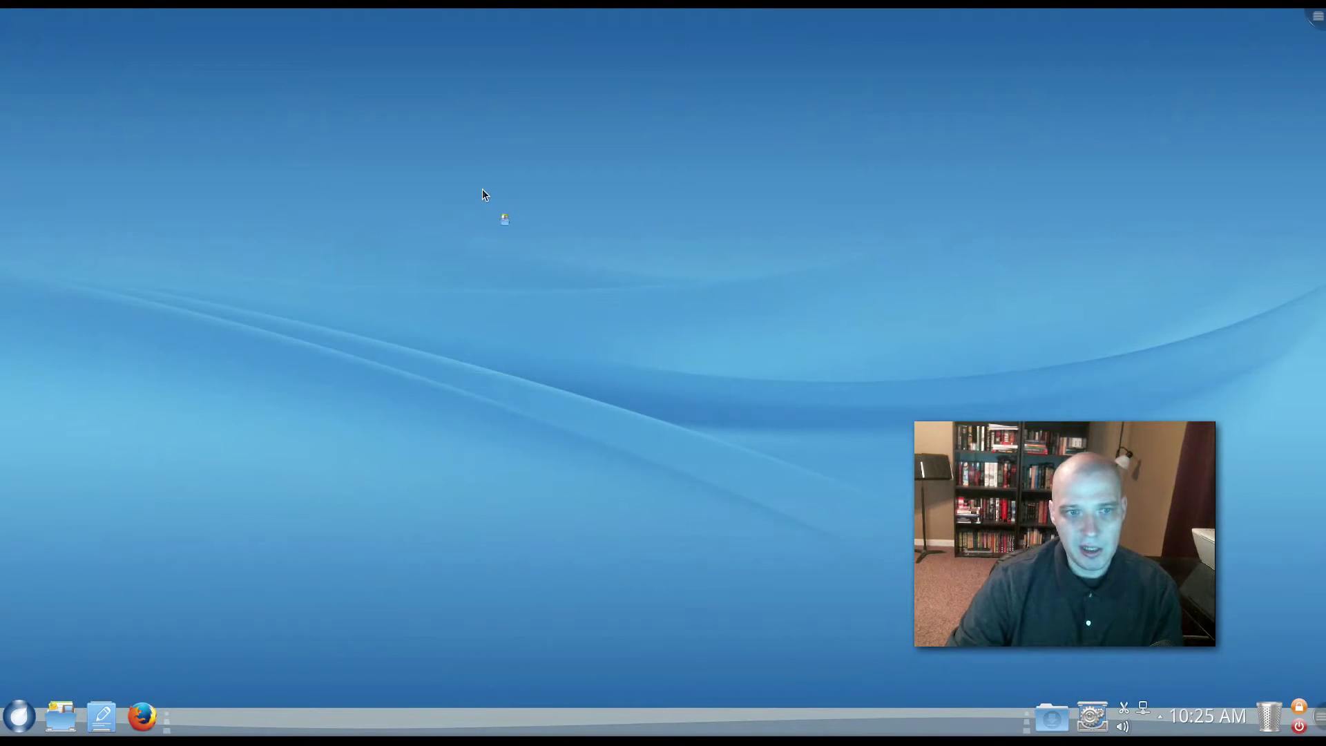
drag(715, 188, 414, 201)
click(605, 184)
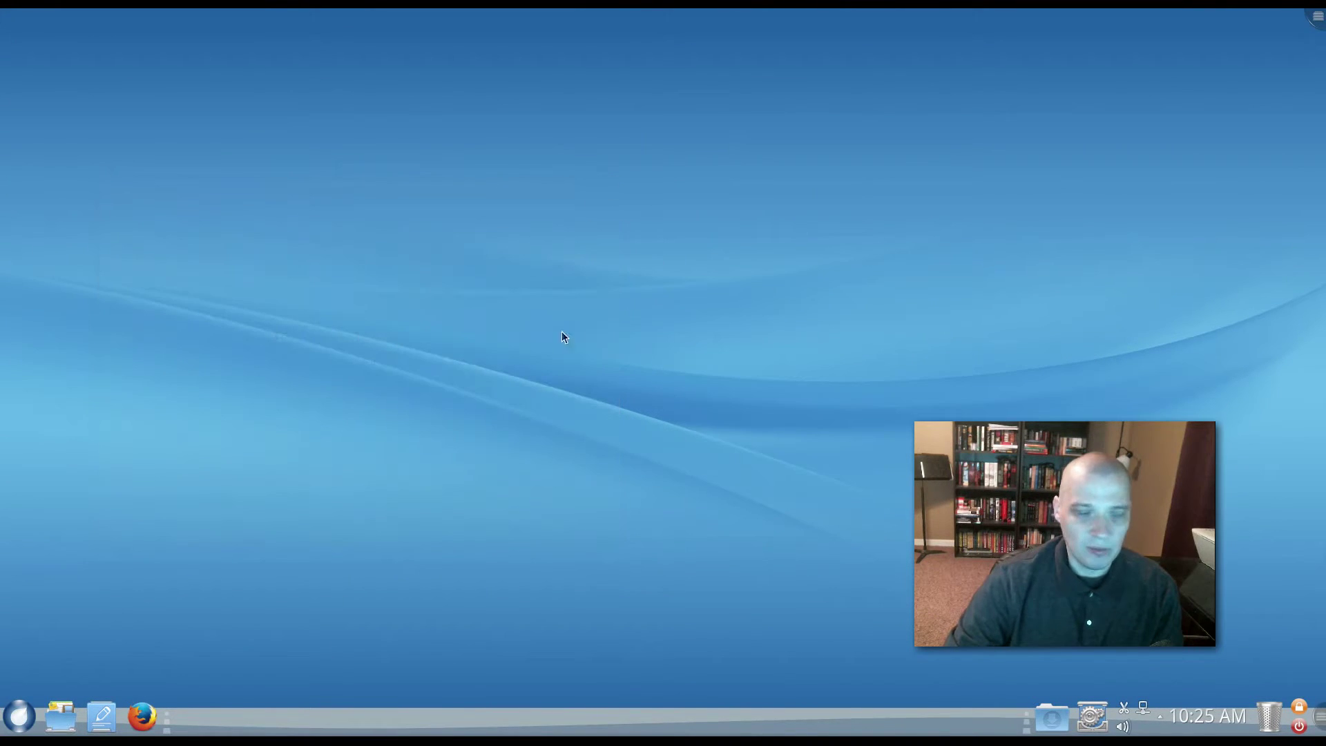
Reopen the launcher's Applications page and show the Tools group's utilities
click(19, 716)
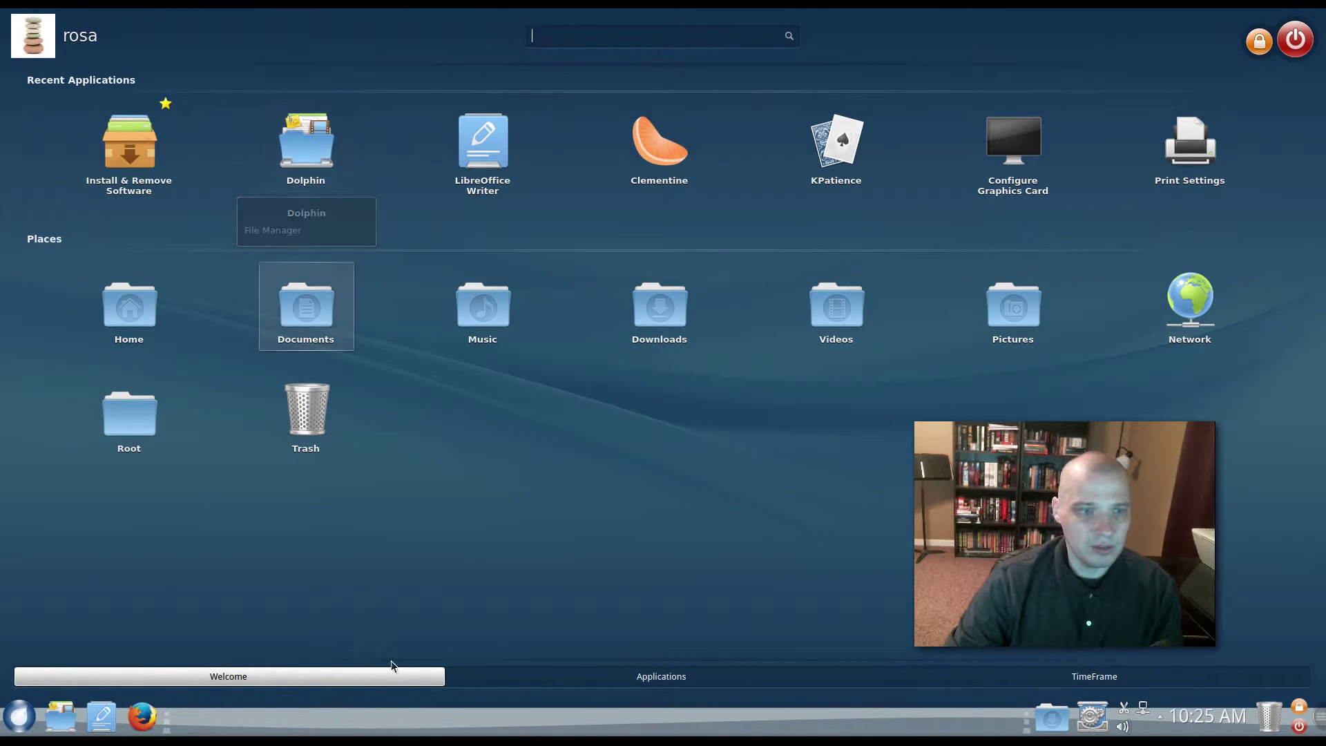
click(680, 682)
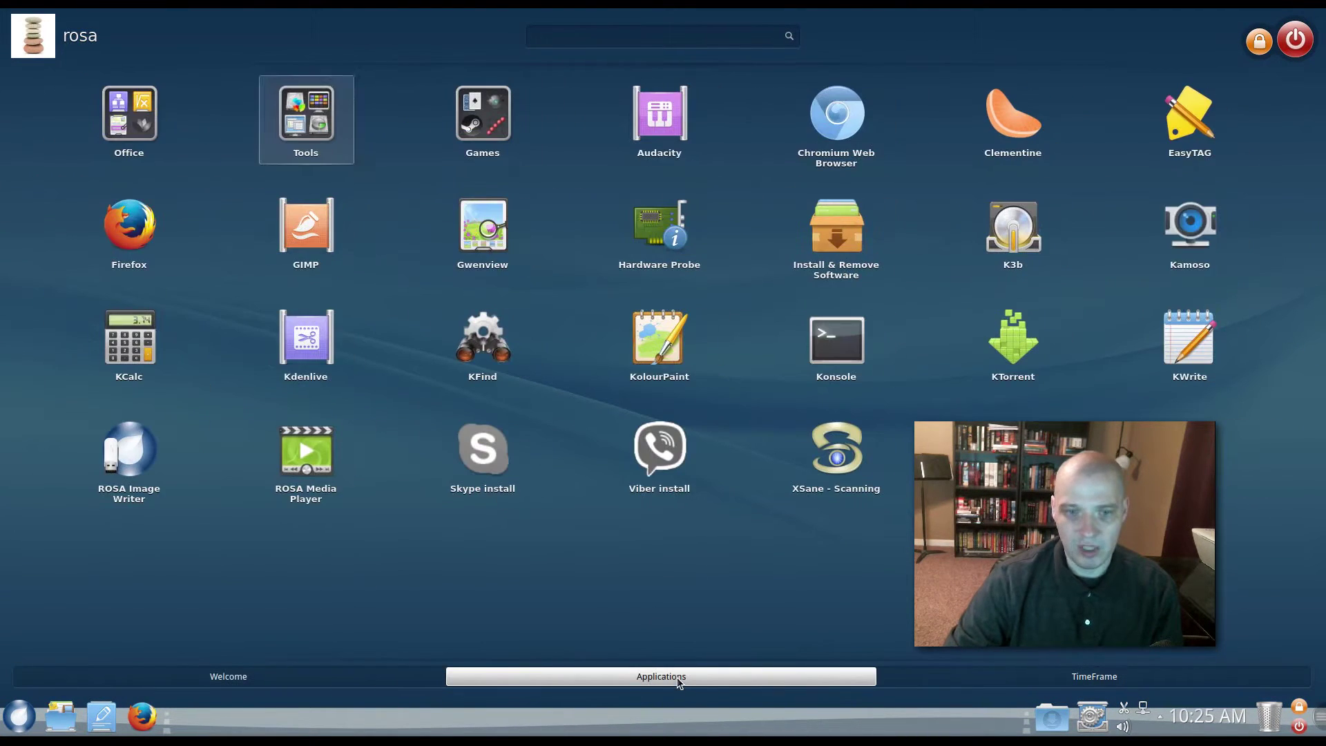
click(323, 105)
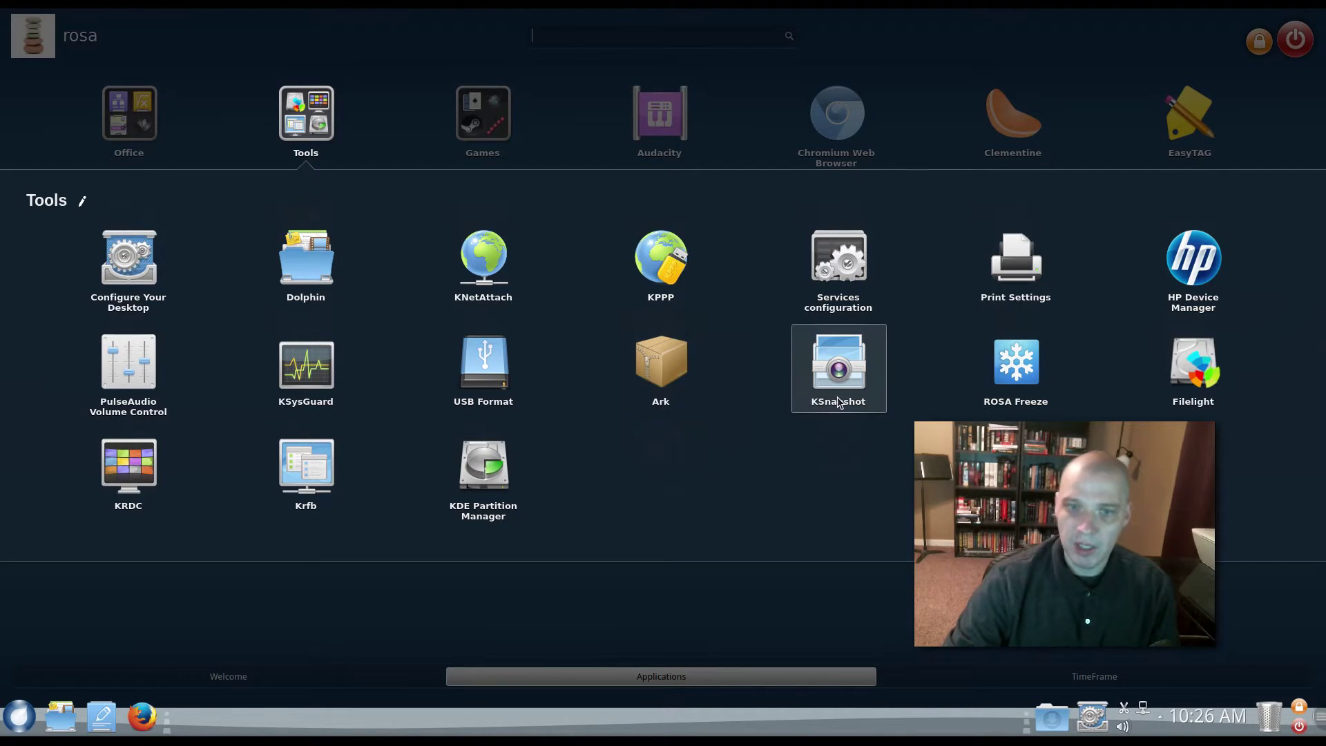
Launch ROSA Freeze after entering the root password, then move its window left
click(1022, 409)
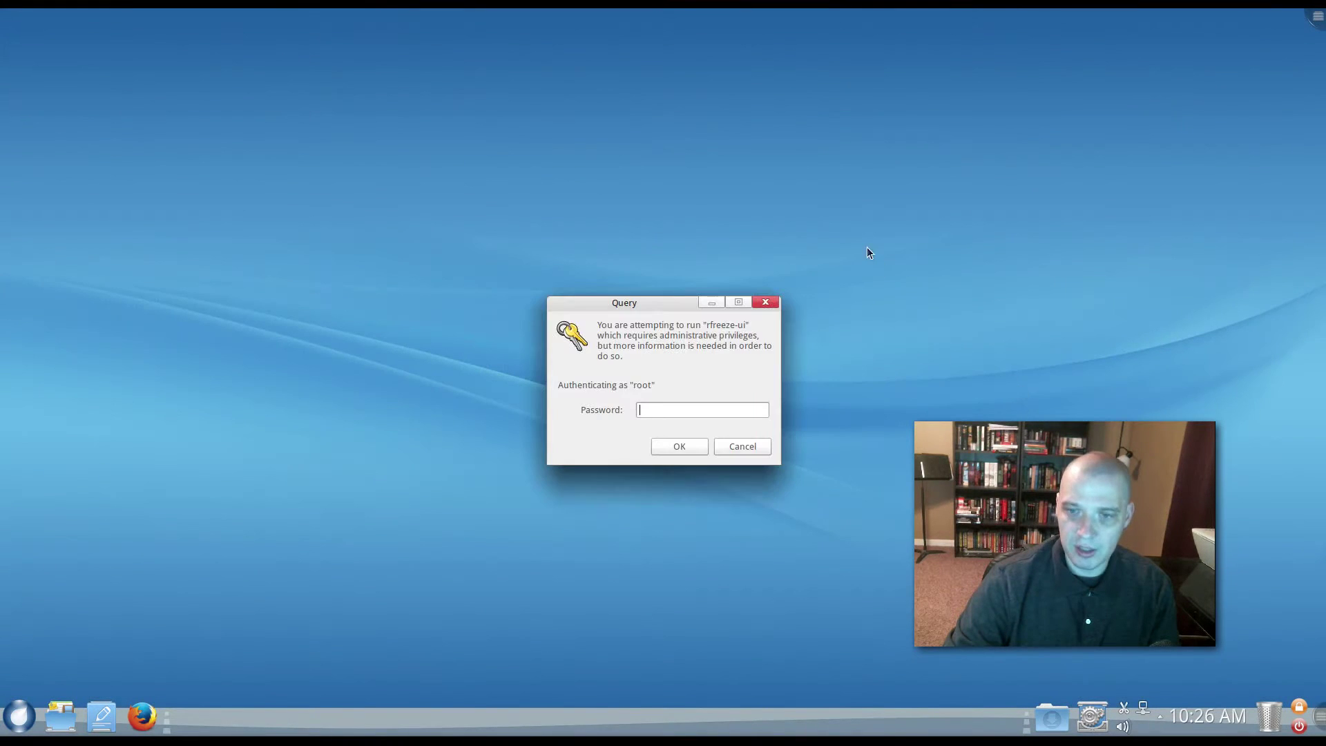
text(••••••)
key(Return)
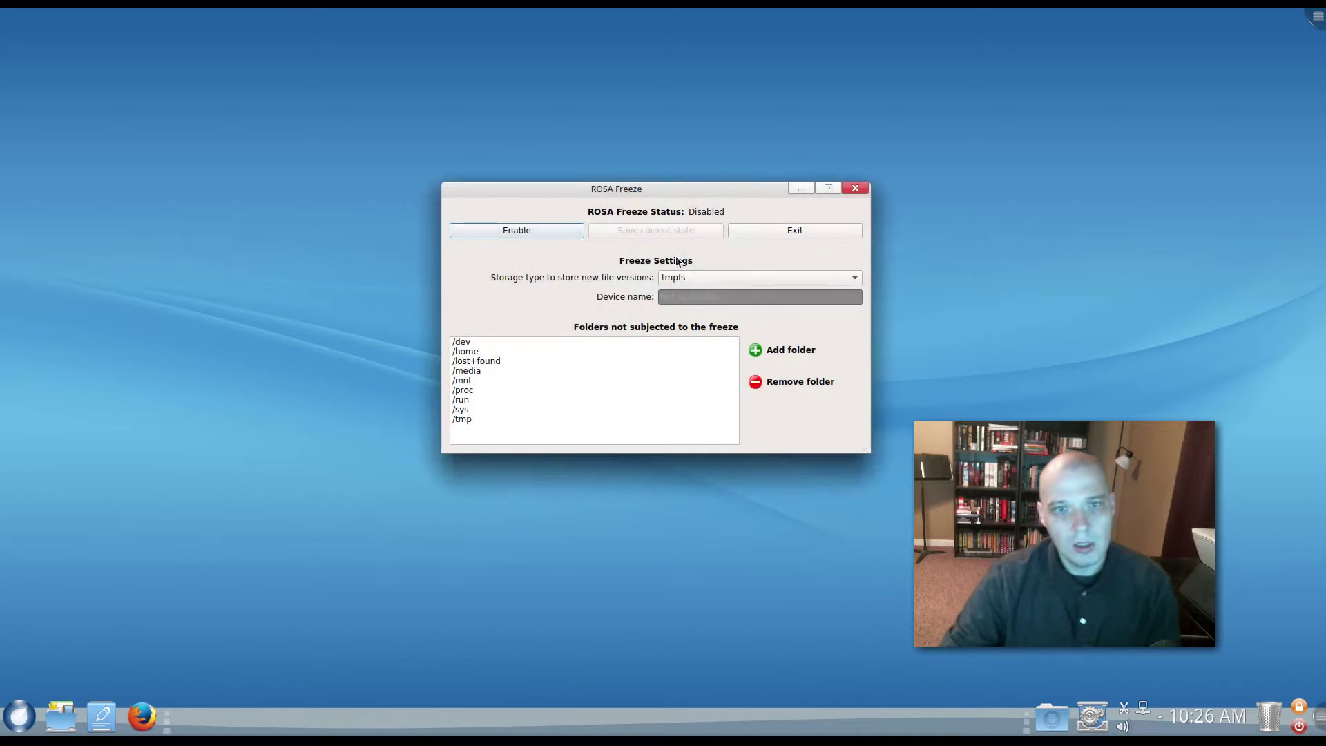
drag(706, 194, 506, 233)
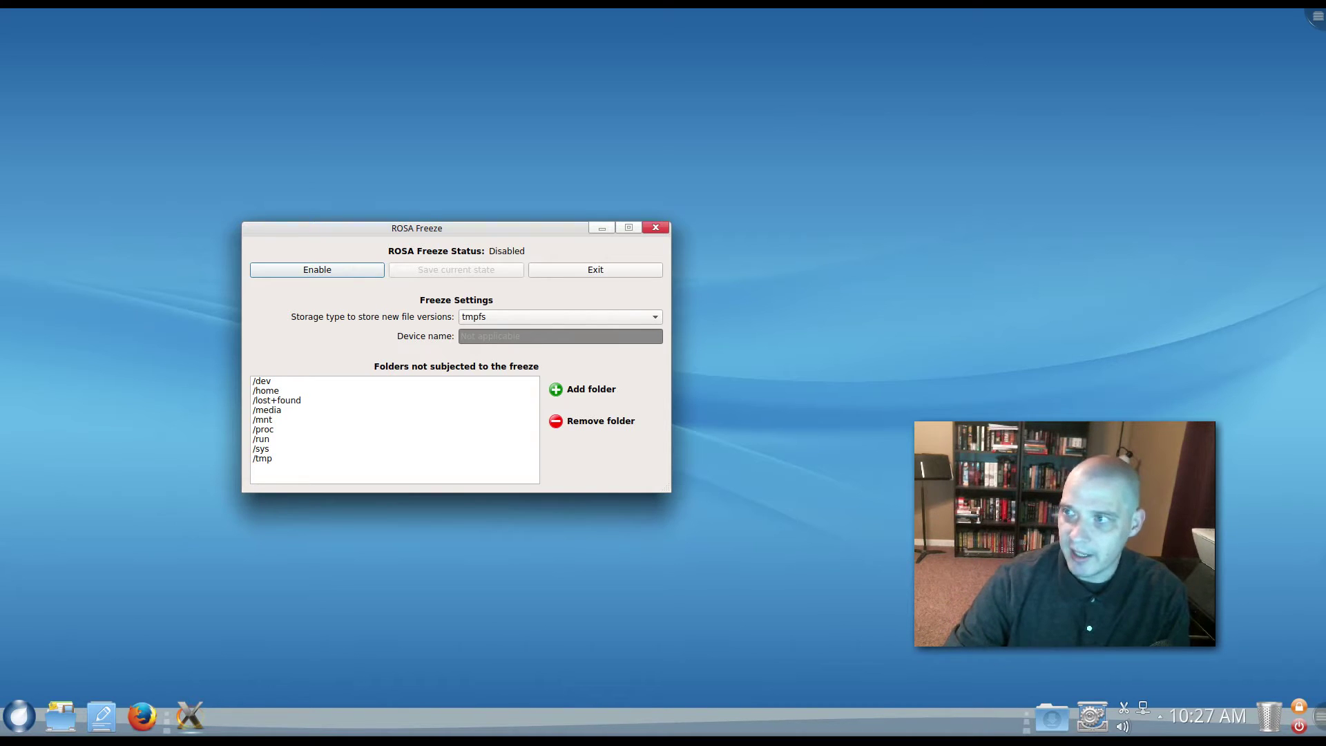
Drag the Rosalab Wiki page into view alongside ROSA Freeze
drag(1322, 27, 1323, 69)
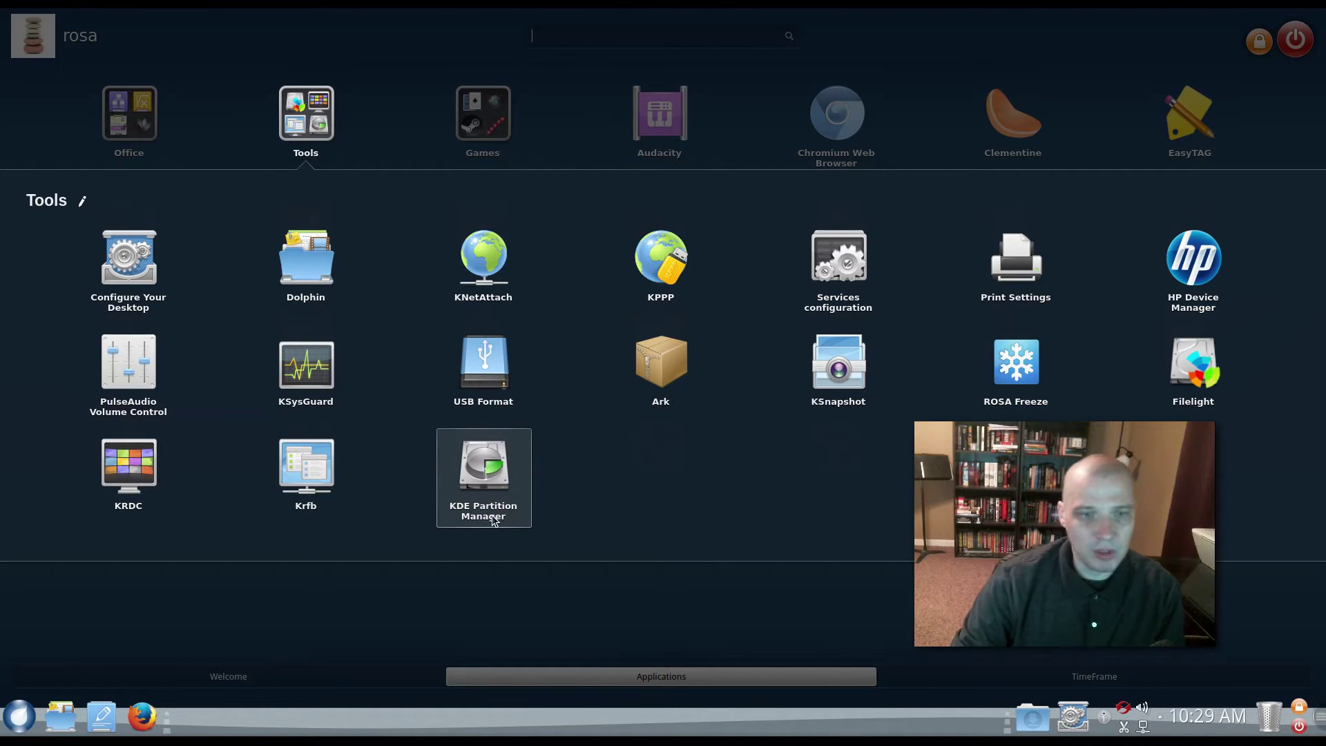
Close the Tools group and open the Games group of applications
click(476, 131)
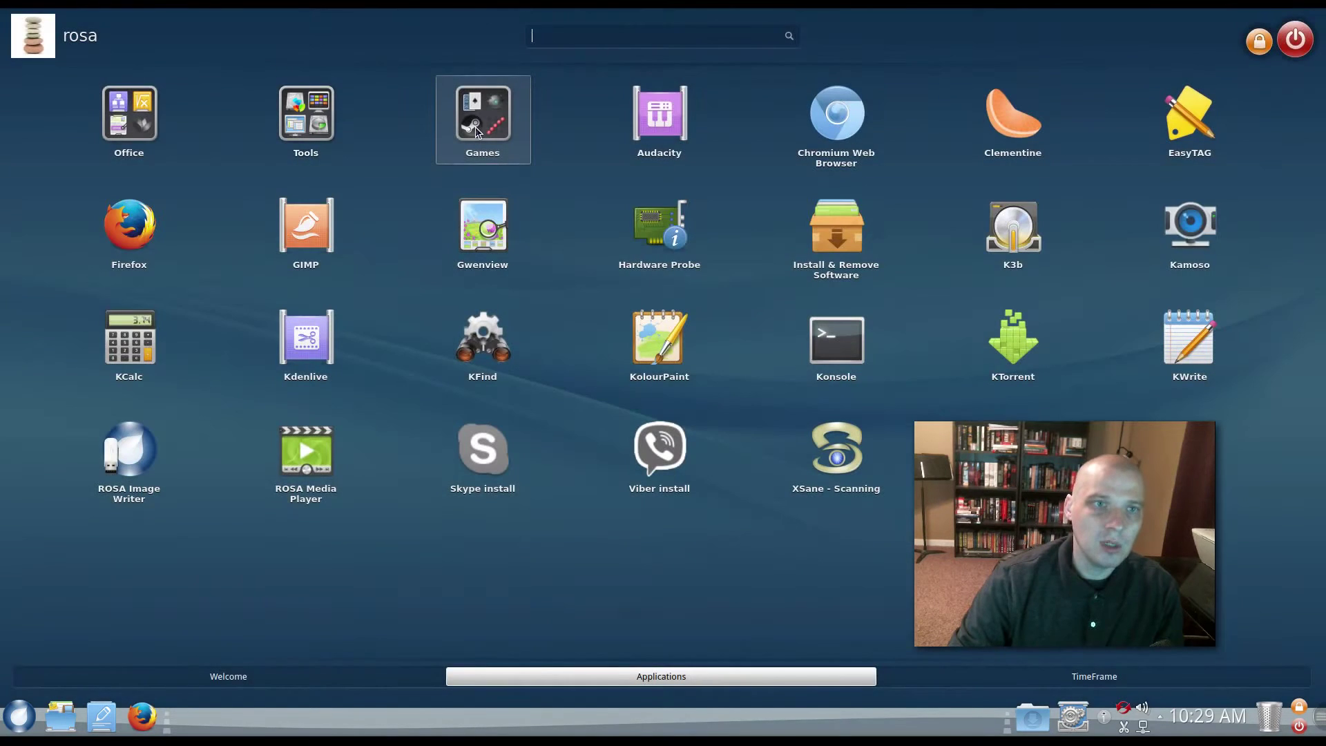
click(475, 131)
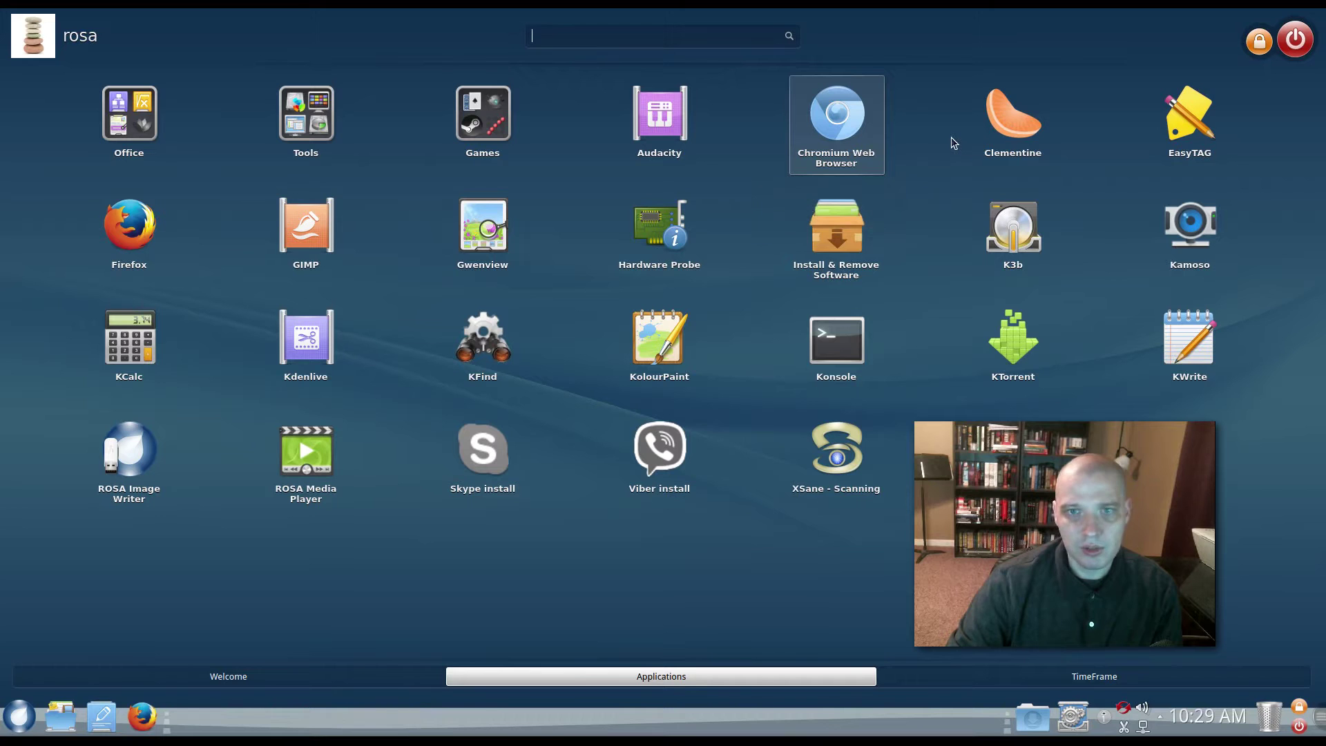
Launch the Clementine music player and move its window left
click(1042, 132)
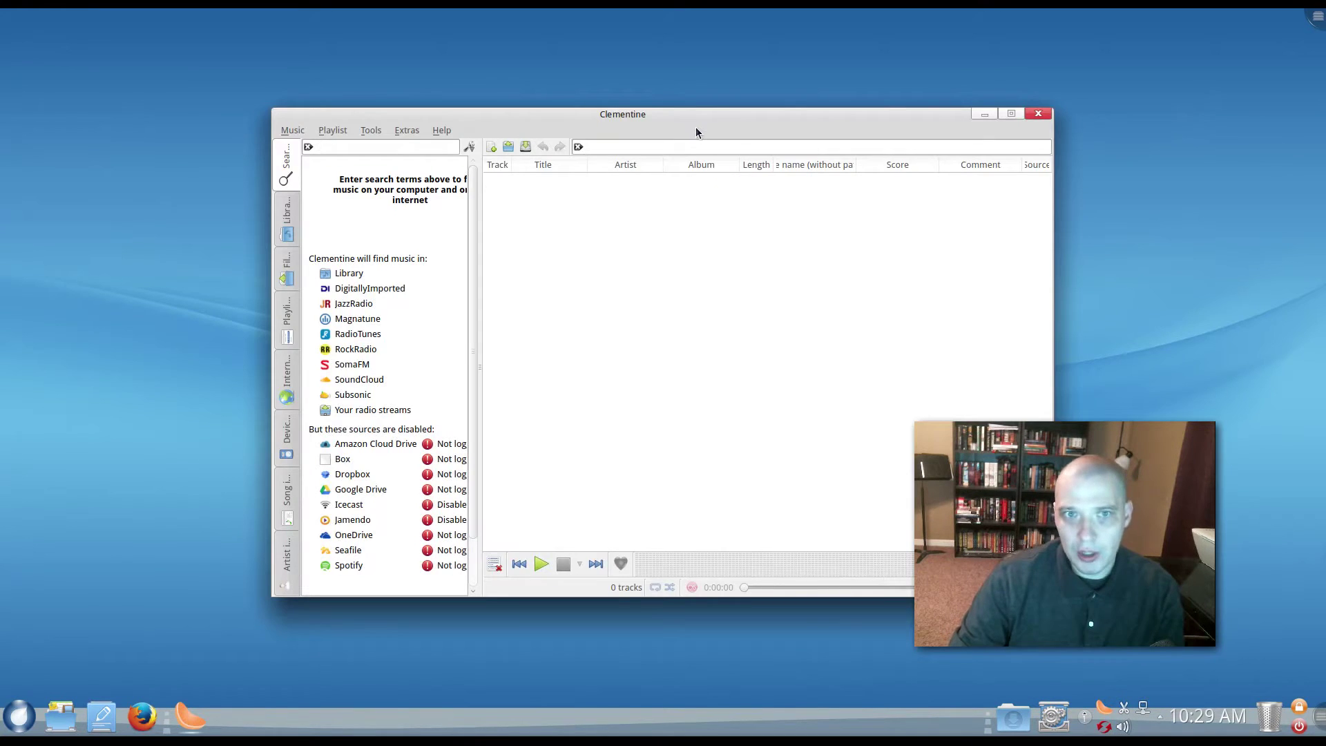
drag(702, 129, 511, 134)
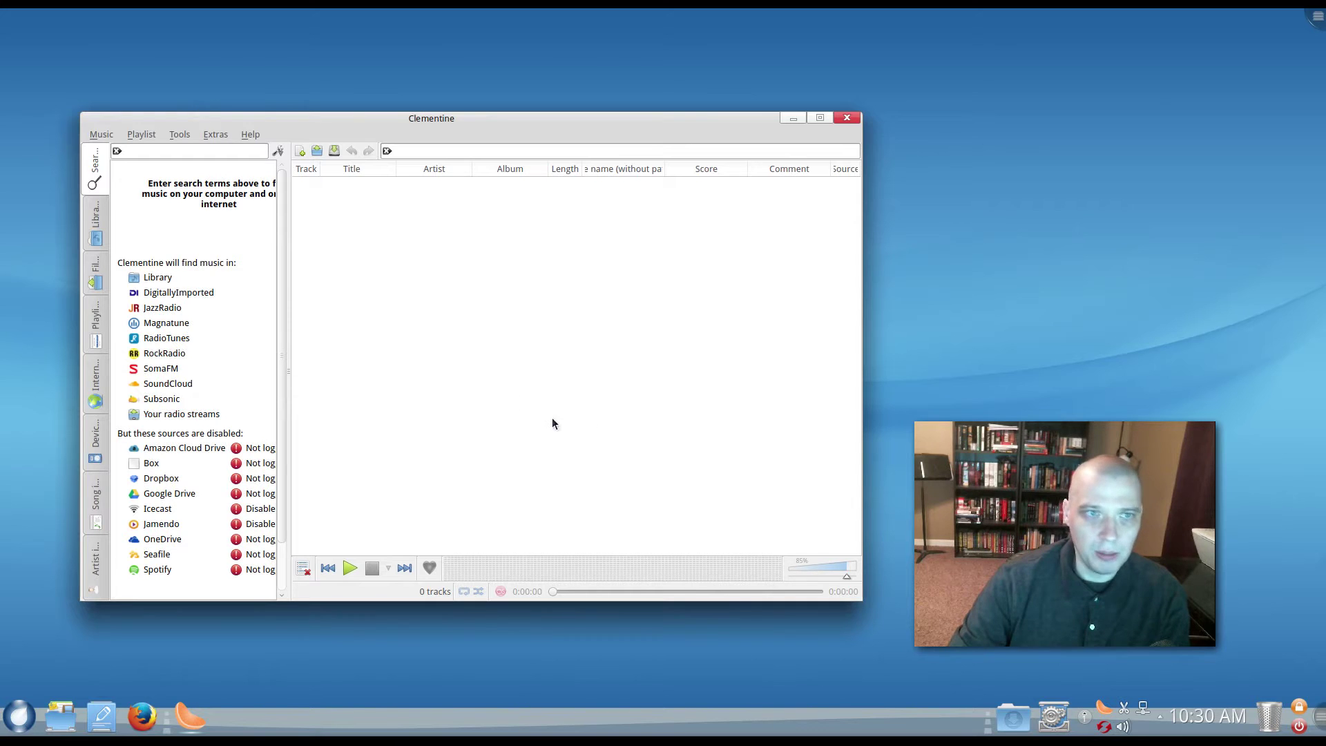
Close Clementine and reopen the launcher on its full Applications grid
click(847, 118)
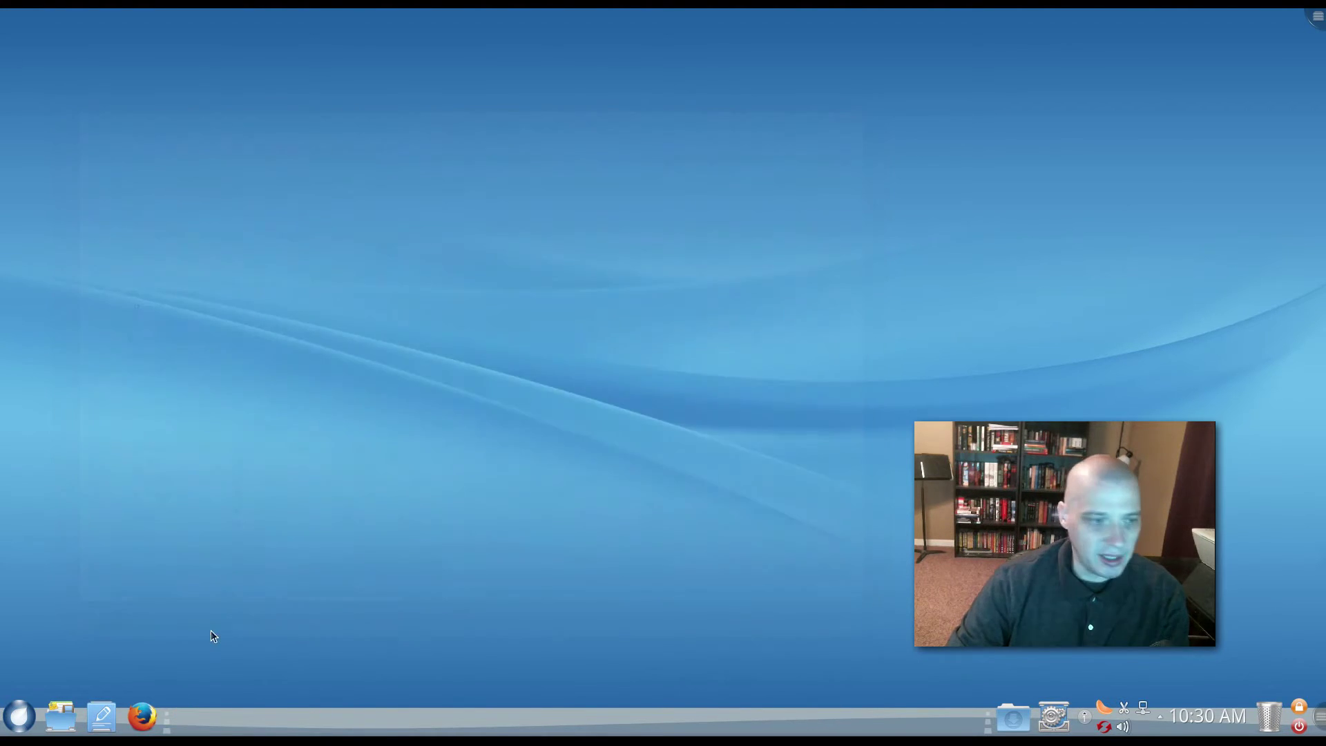
click(20, 717)
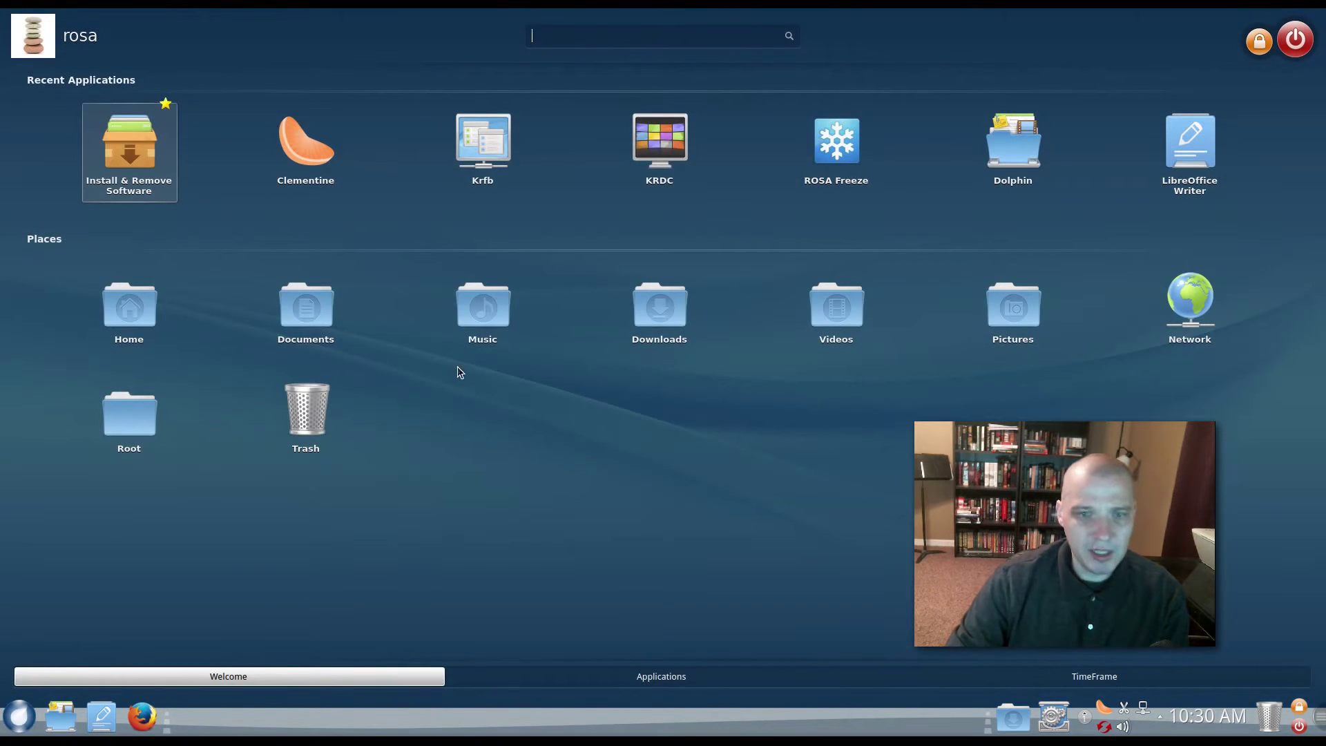
click(644, 681)
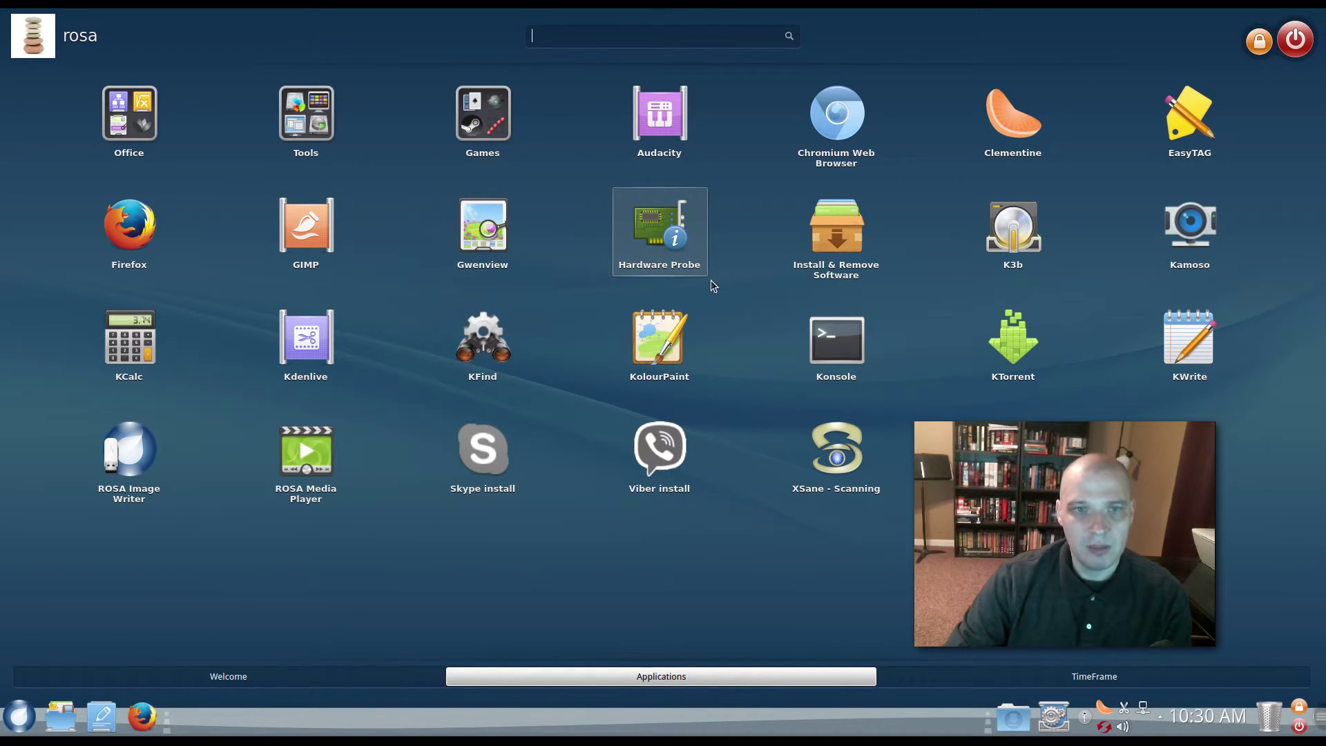
Launch Install & Remove Software, move its window left and scroll the category list
click(854, 264)
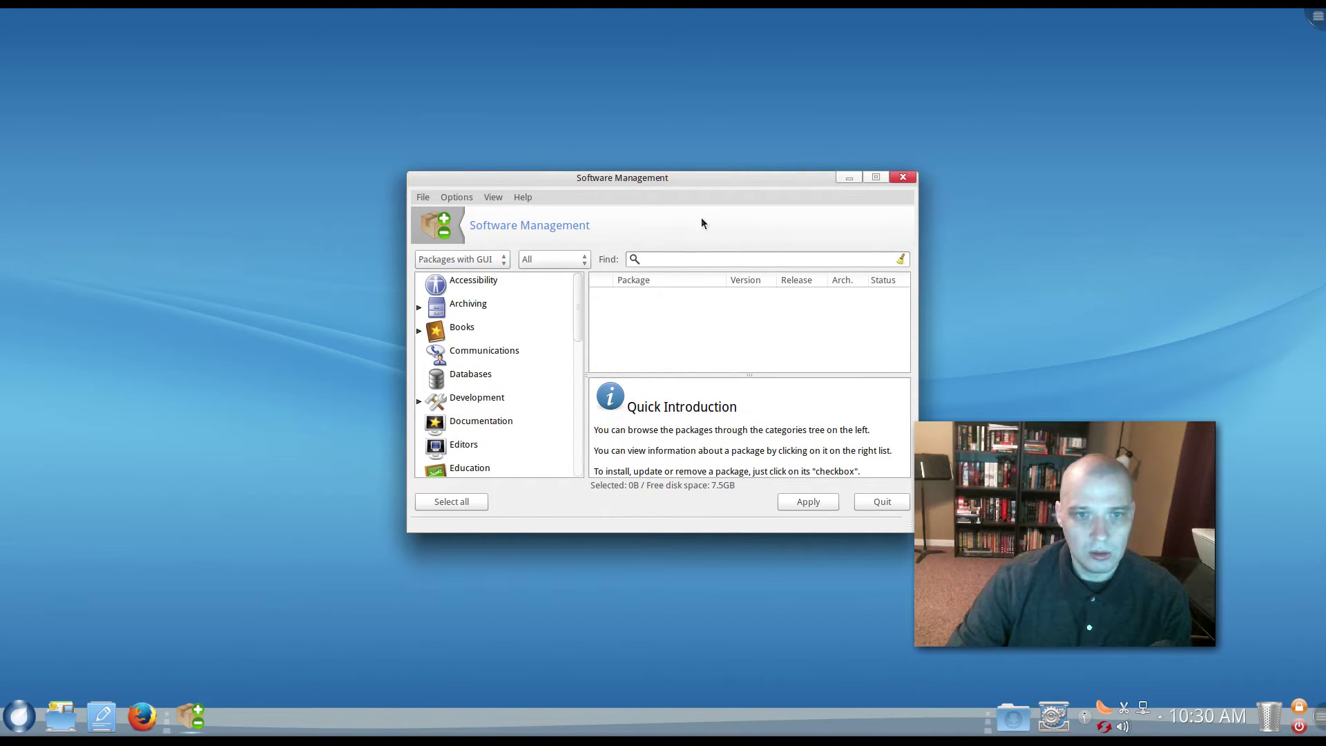
drag(699, 187, 546, 191)
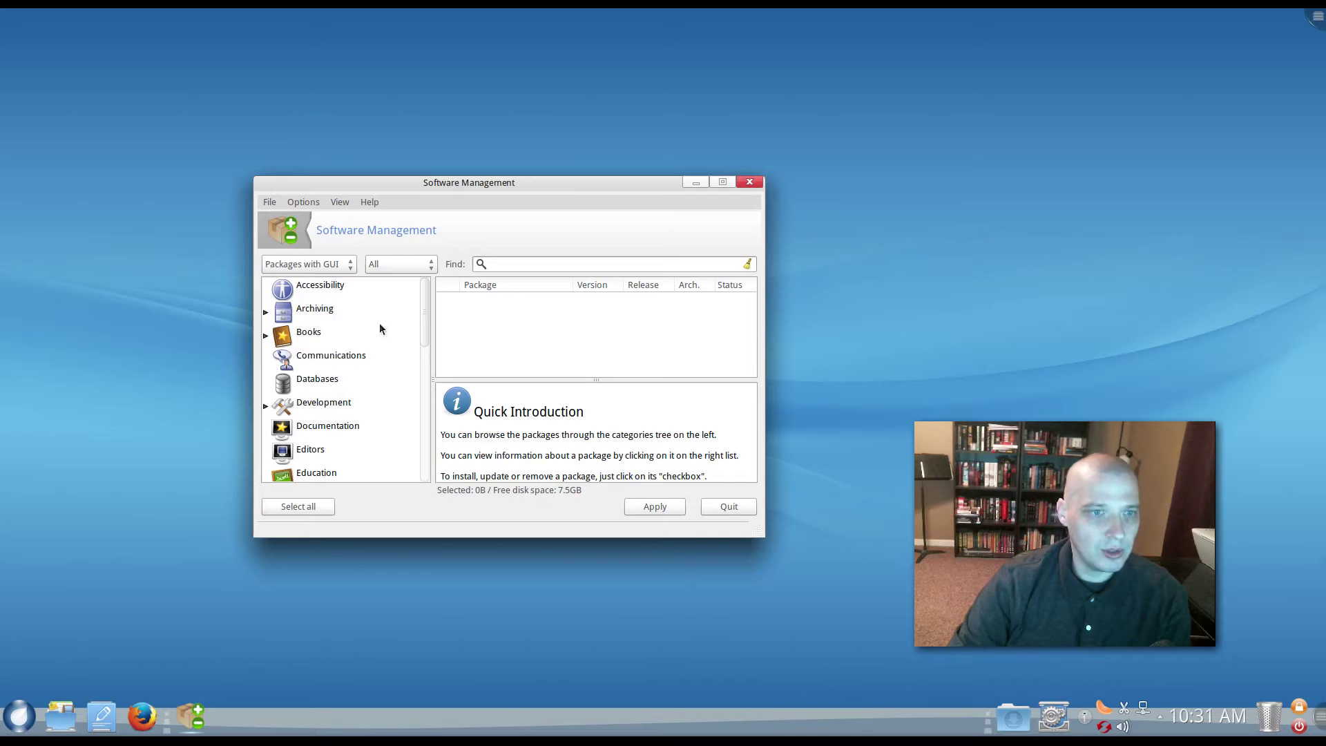
drag(423, 296, 423, 438)
scroll(382, 336, up, 10)
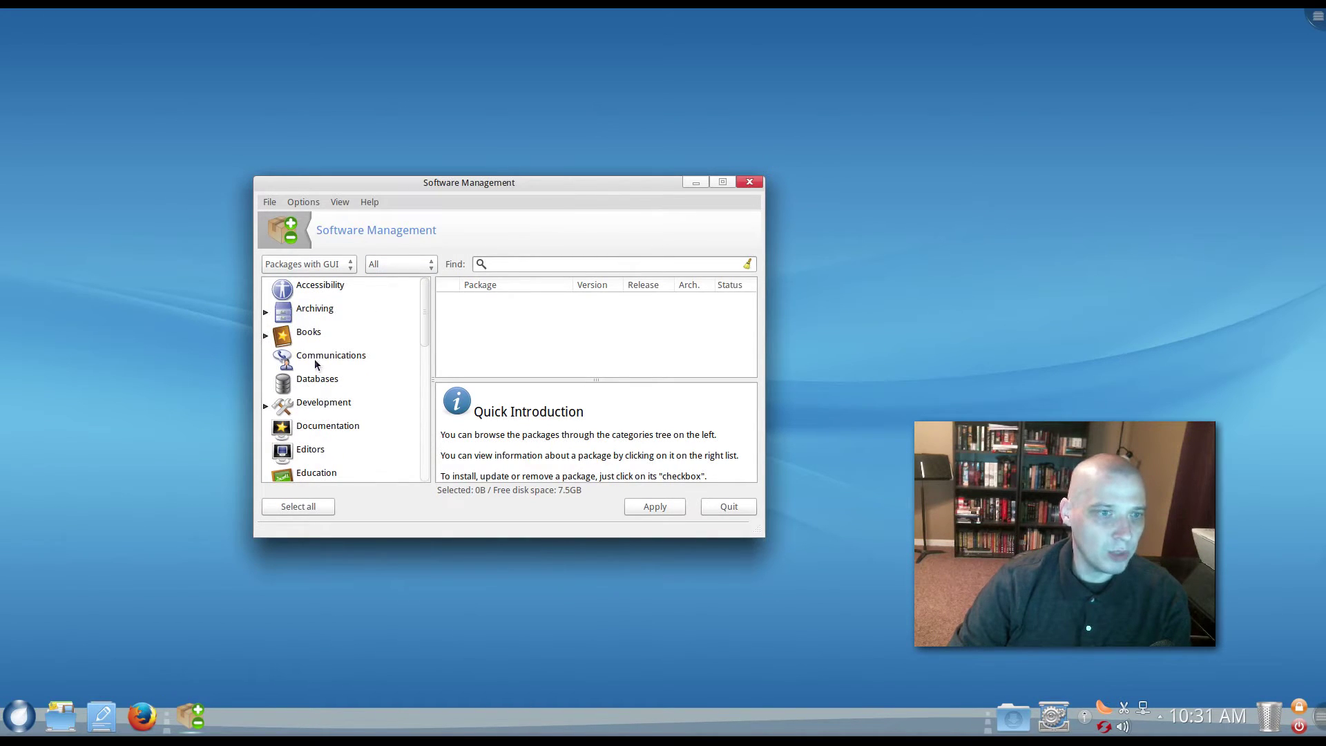
scroll(315, 345, down, 4)
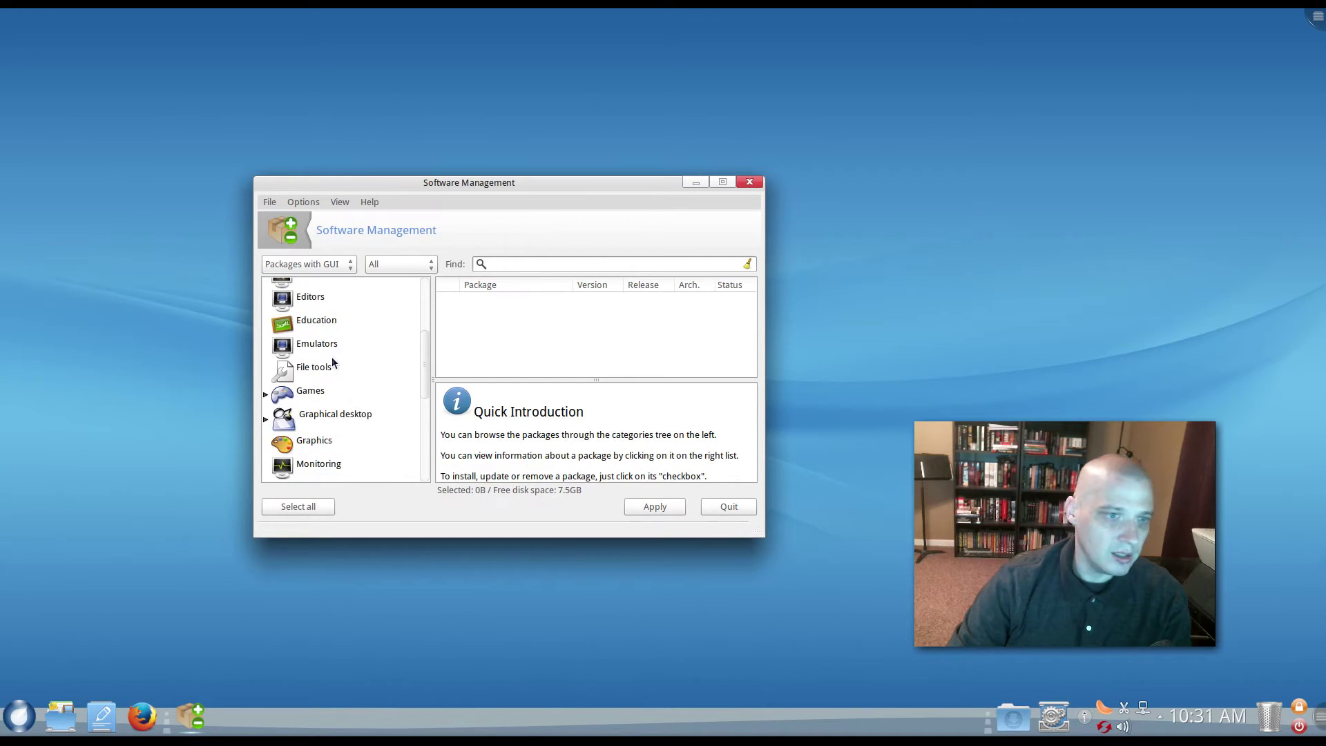
Browse the Adventure packages under Games in a maximized window, then close Software Management
click(302, 396)
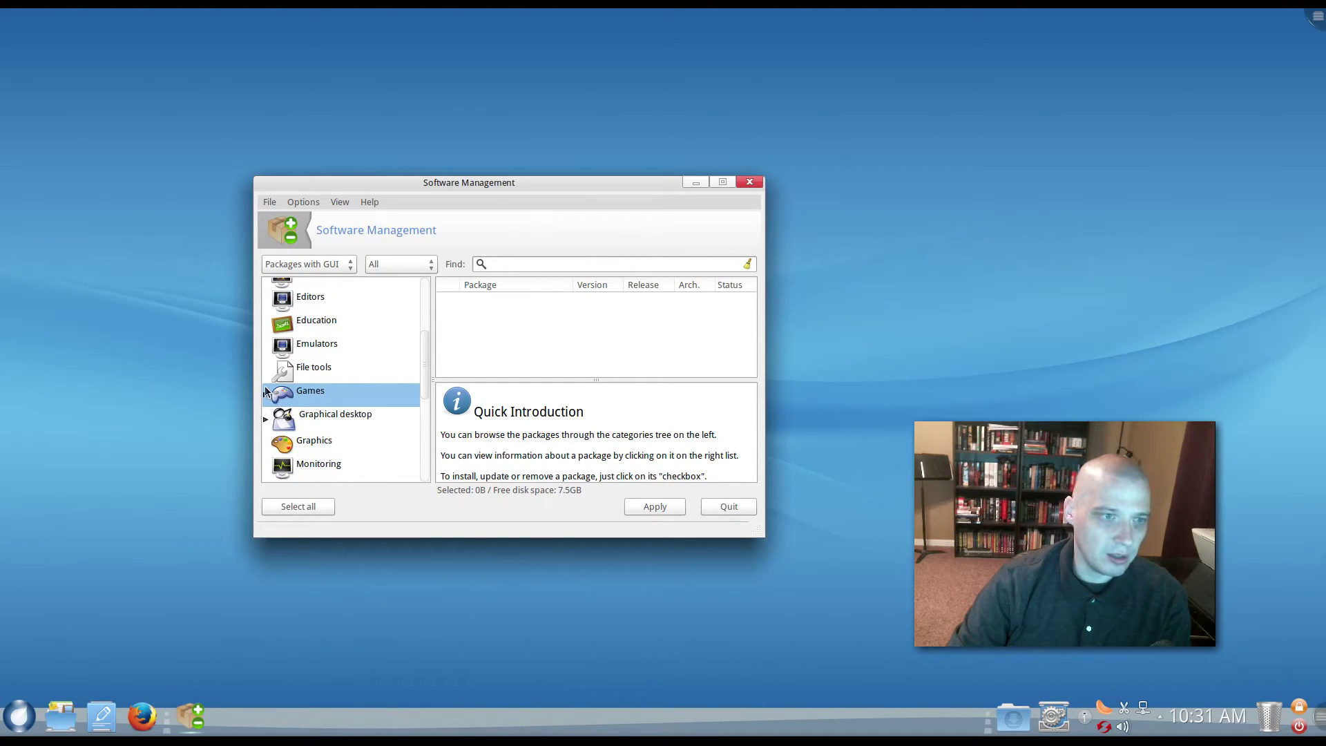
click(266, 391)
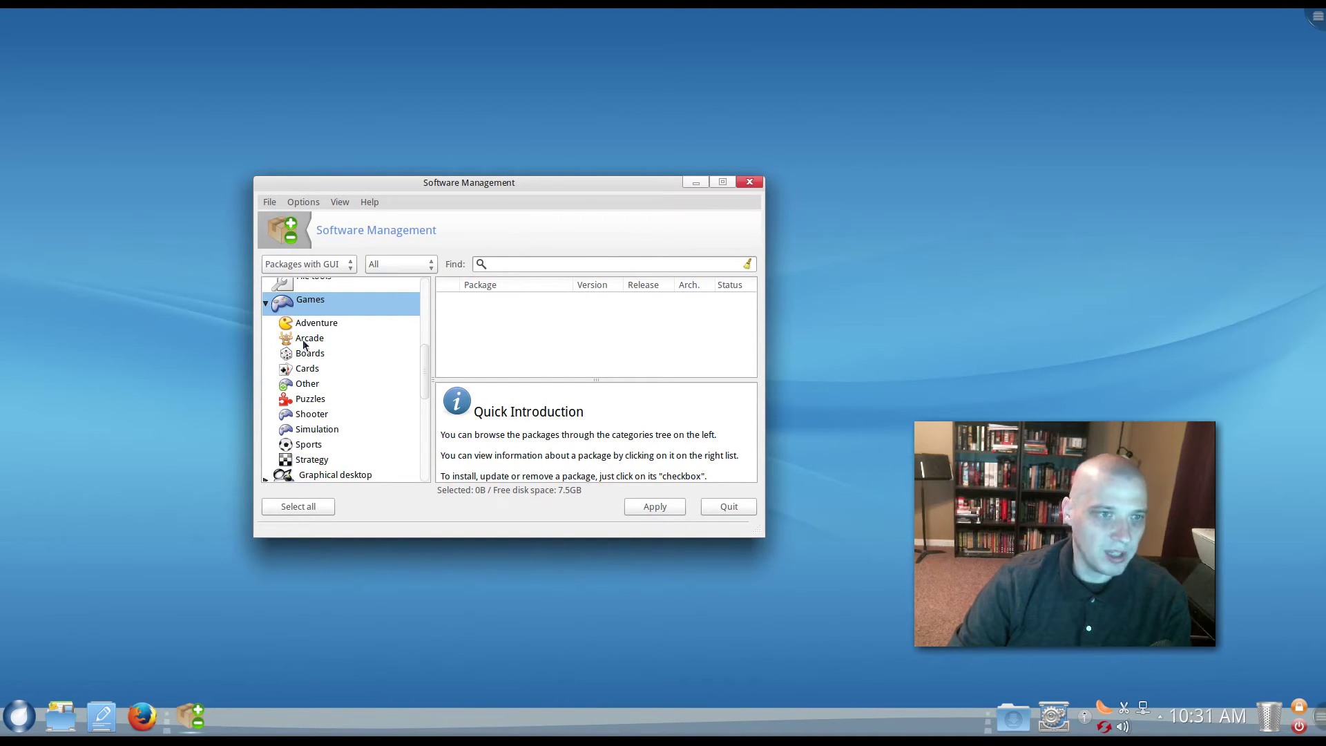
click(321, 325)
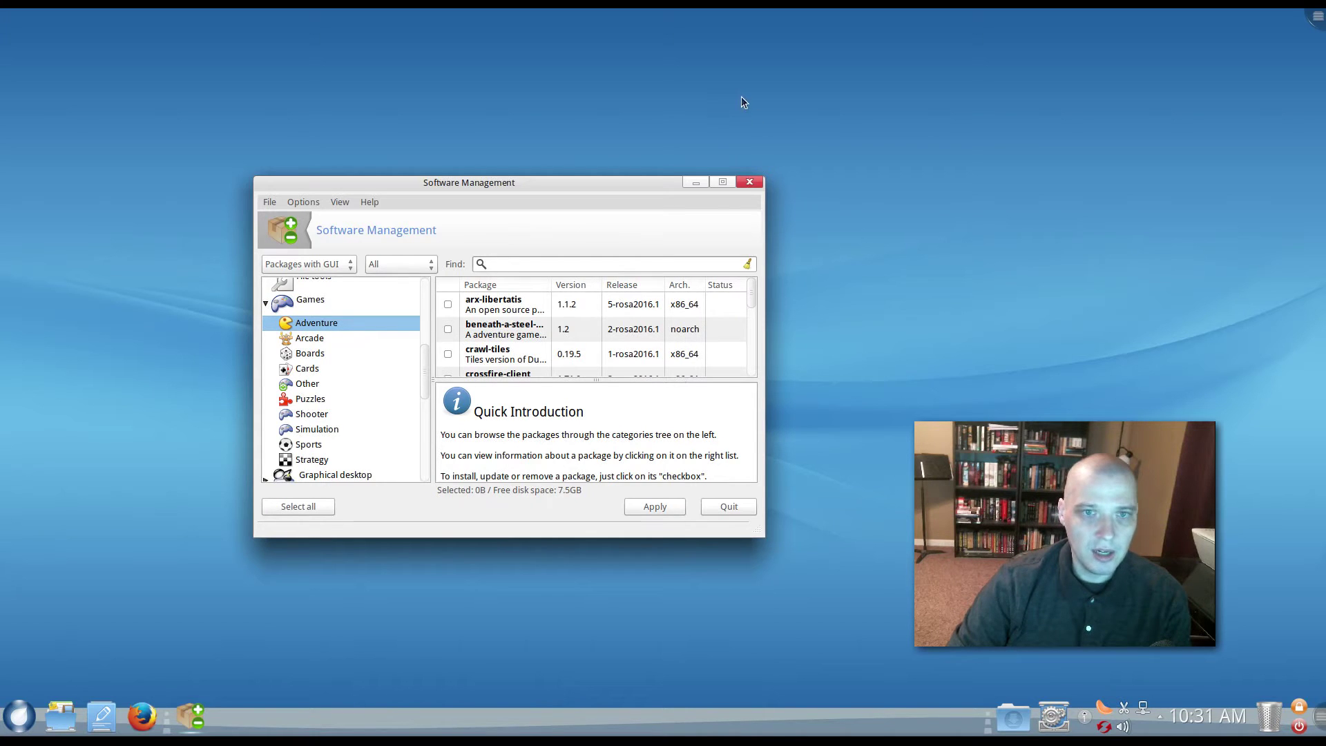
click(723, 182)
scroll(371, 154, down, 1)
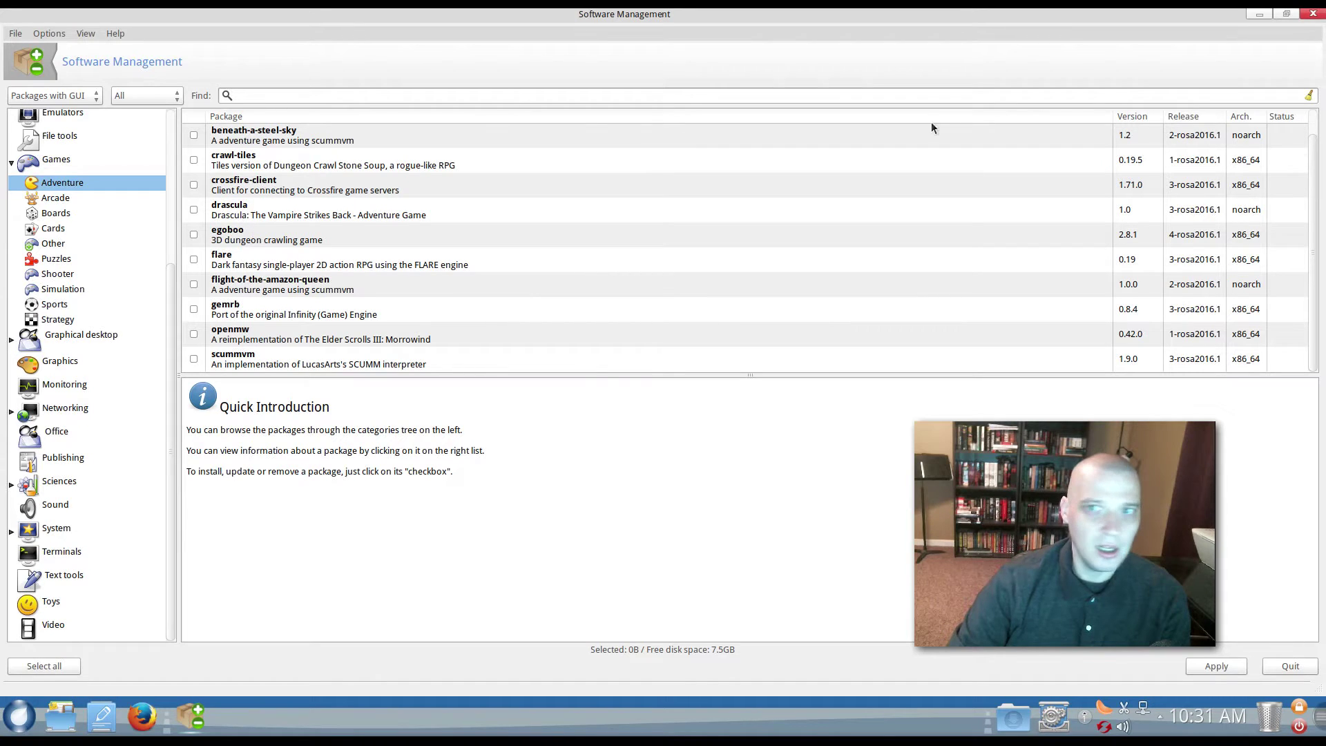
click(1312, 13)
key(super)
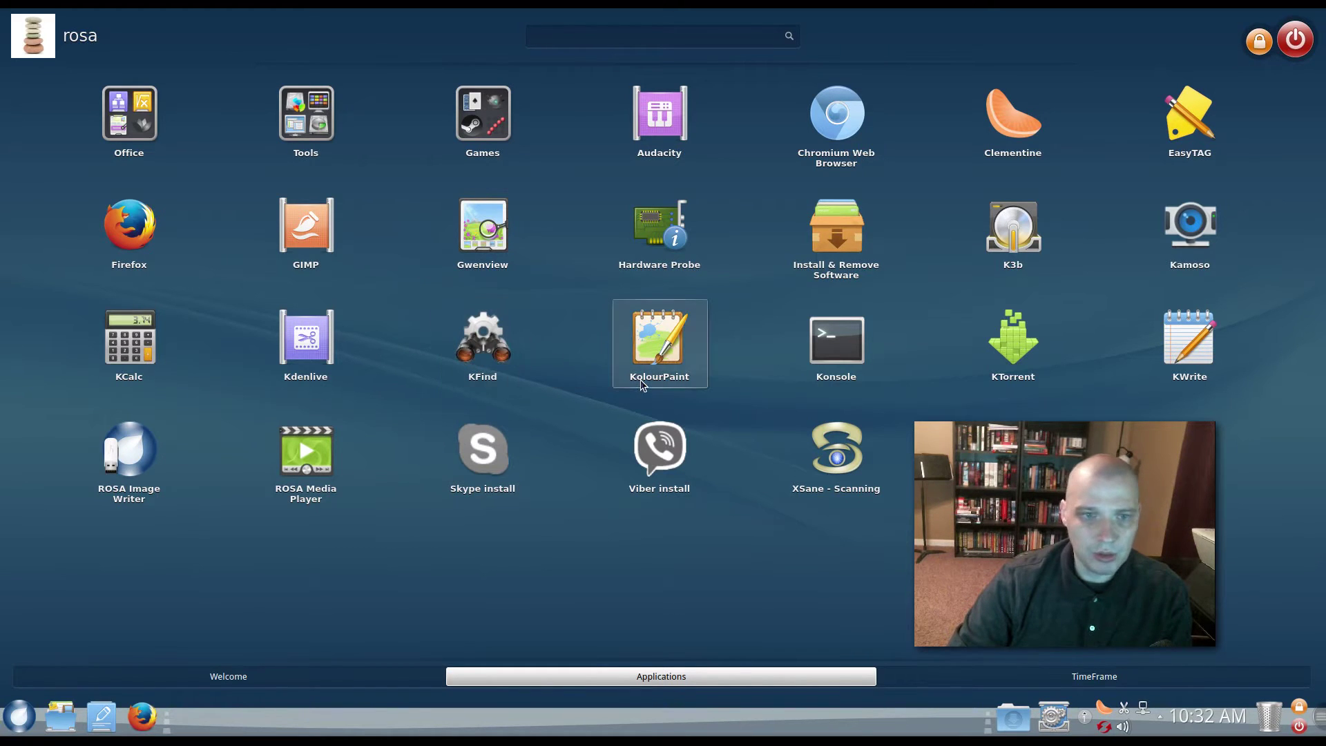
Open and close Konsole, then show the launcher's full Applications grid
click(848, 359)
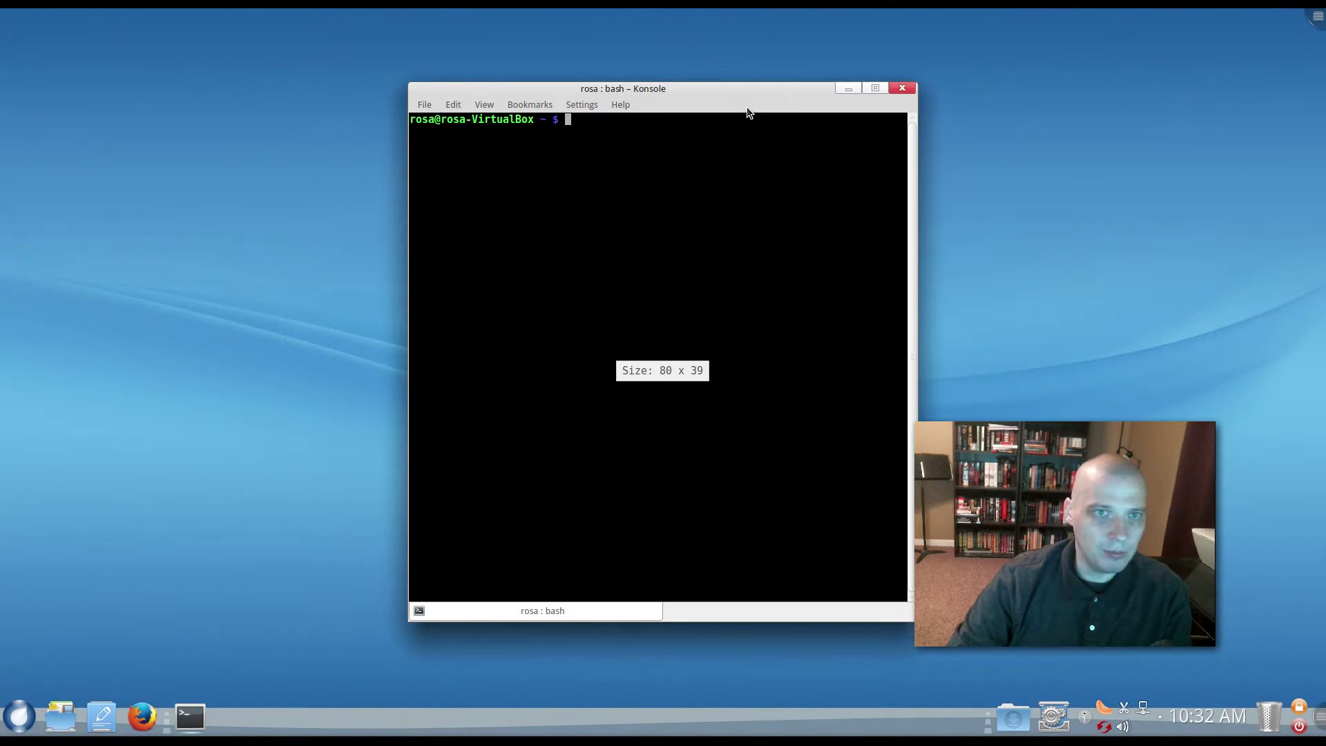
click(658, 122)
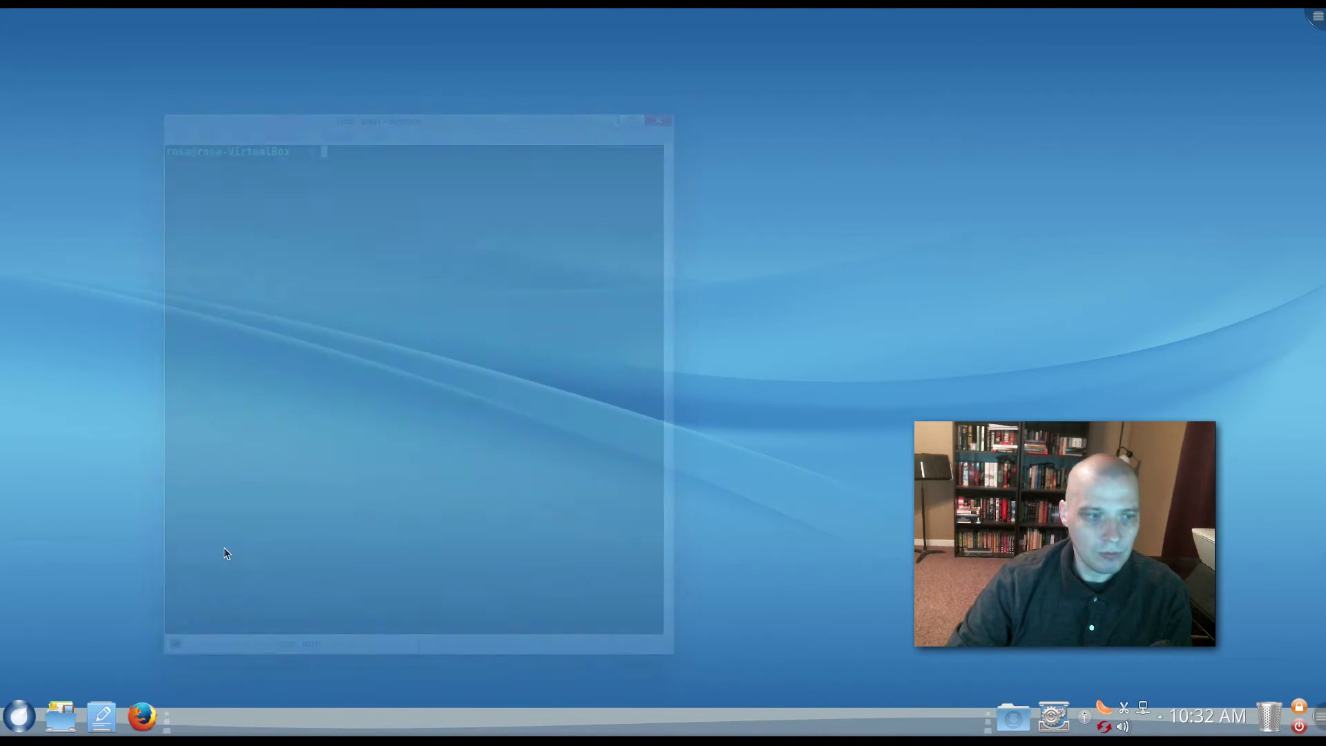
click(19, 716)
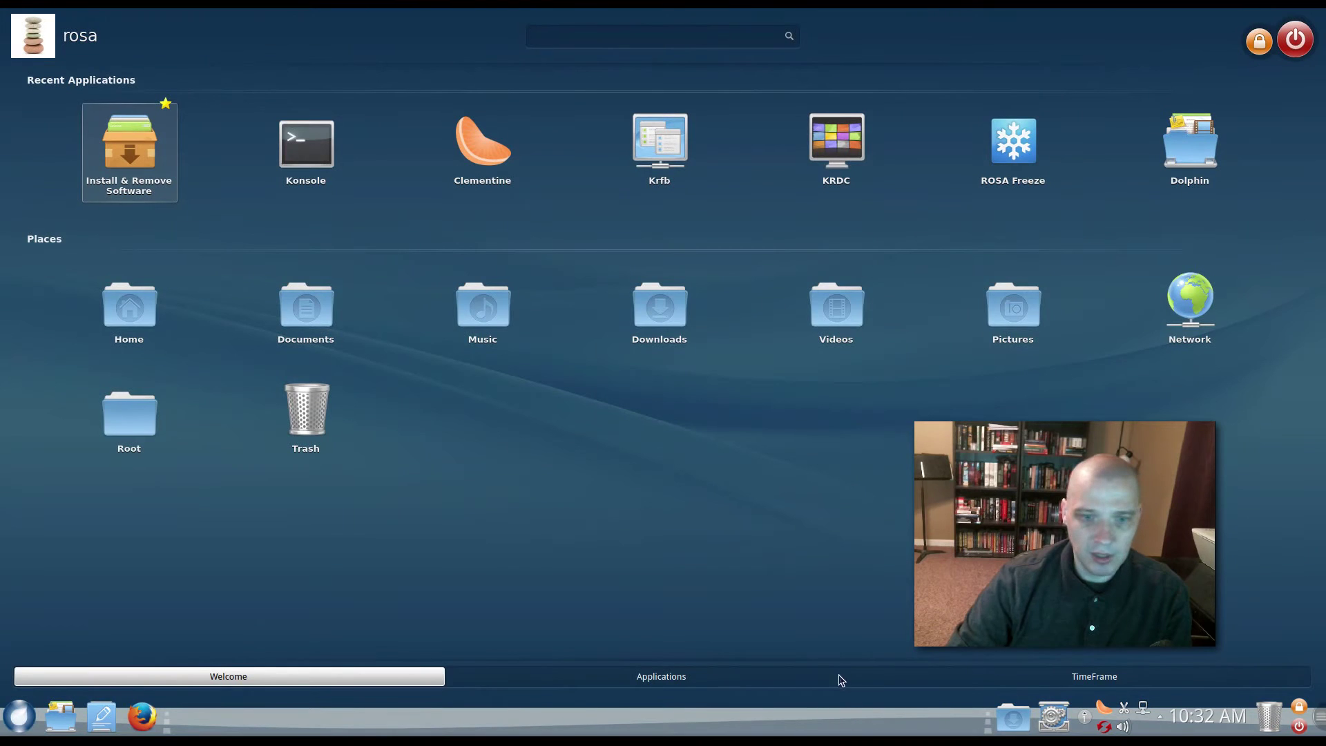
click(686, 682)
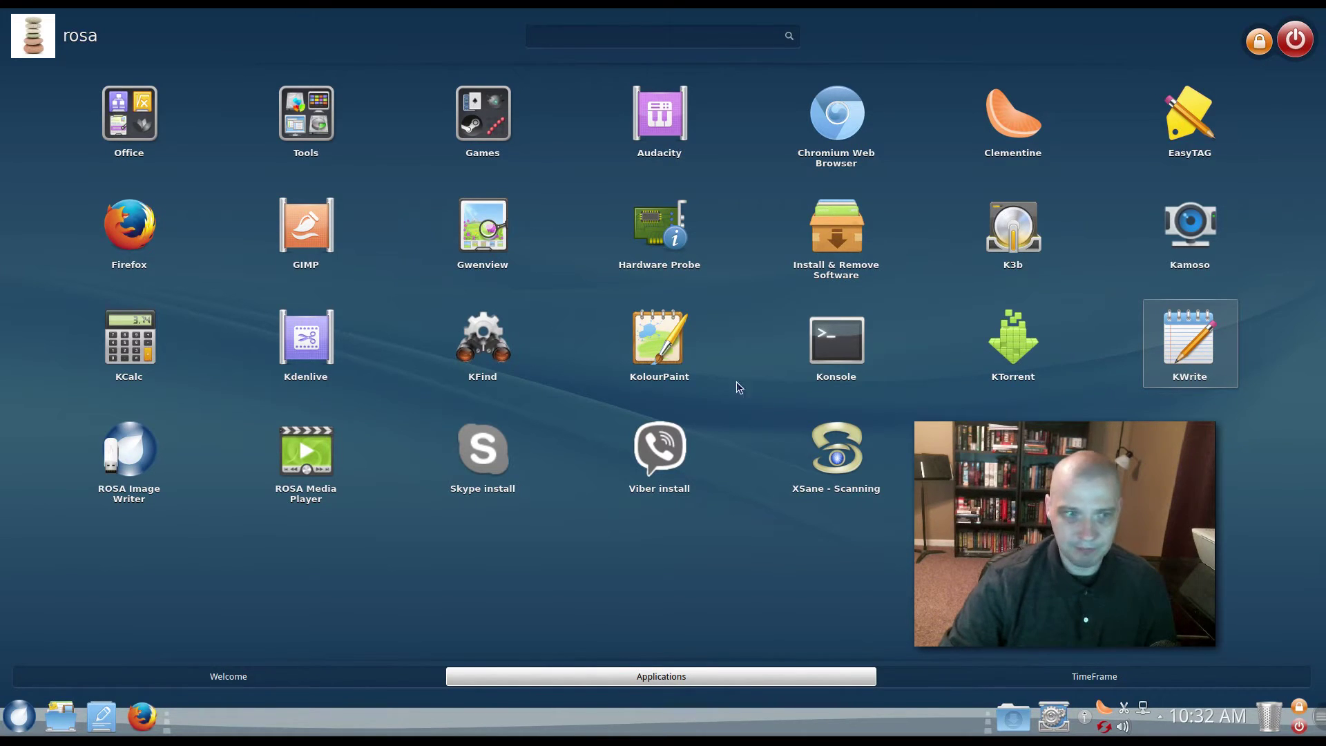
drag(1045, 509, 219, 216)
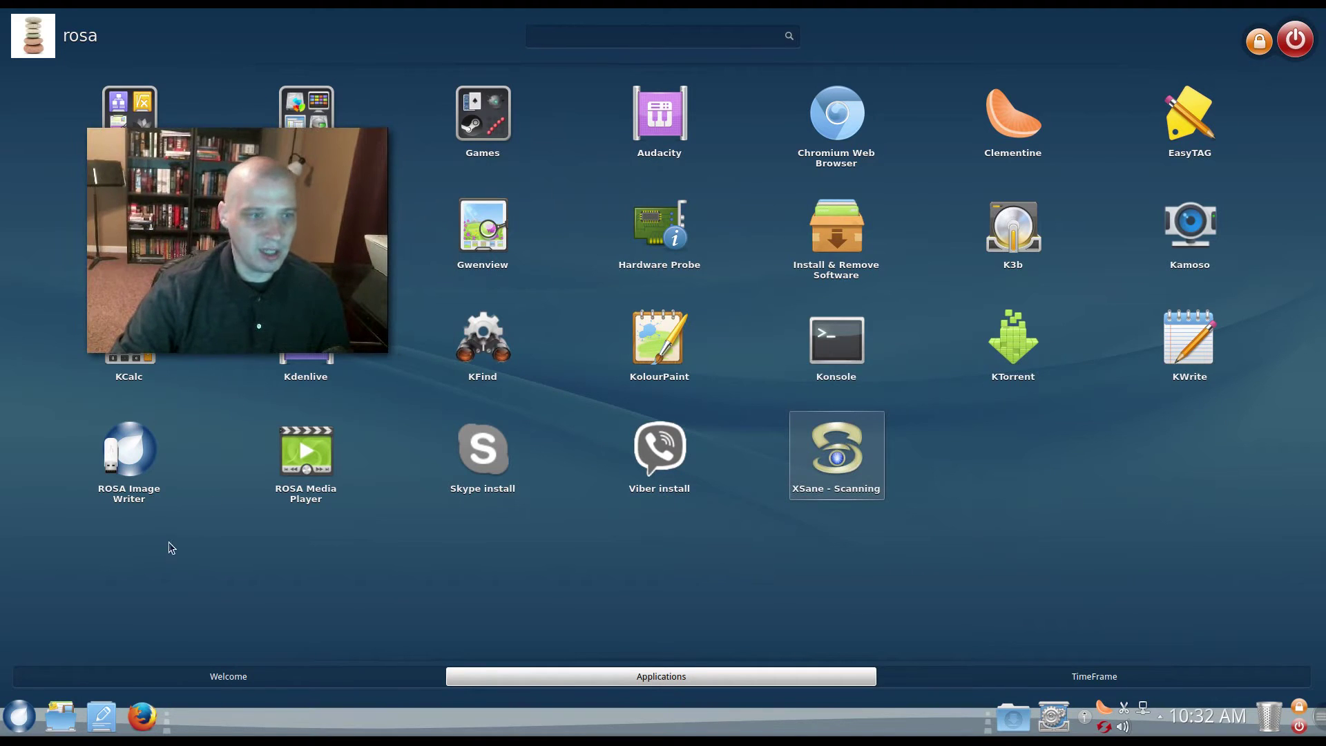
Start ROSA Image Writer with the root password, then close it again
click(127, 483)
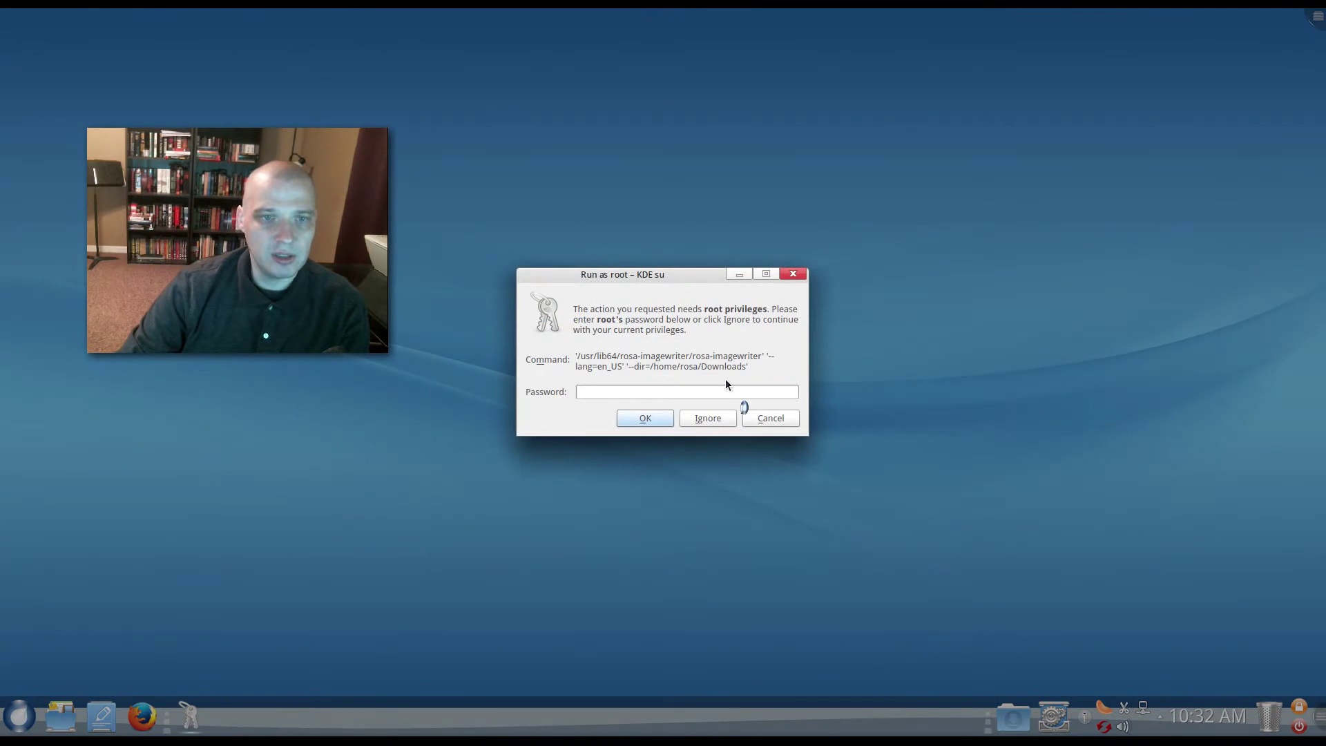
text(*******)
key(Return)
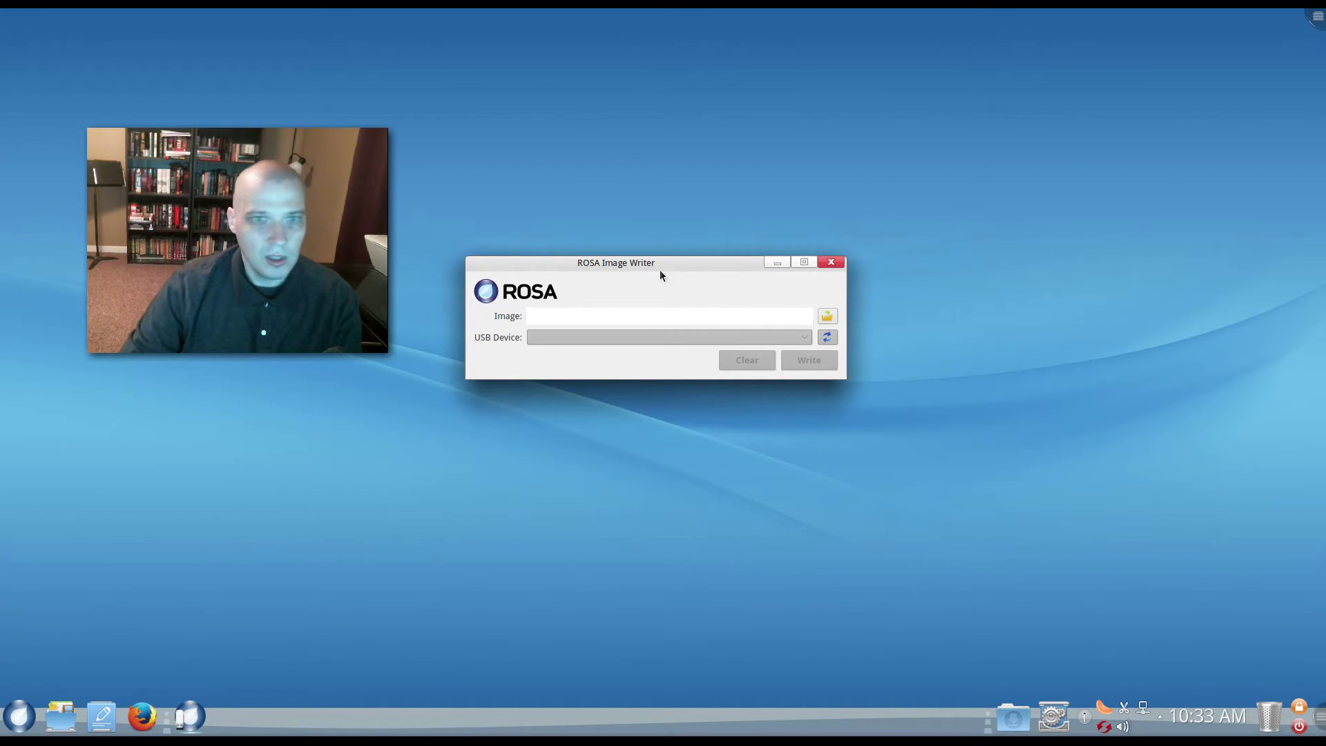
click(831, 262)
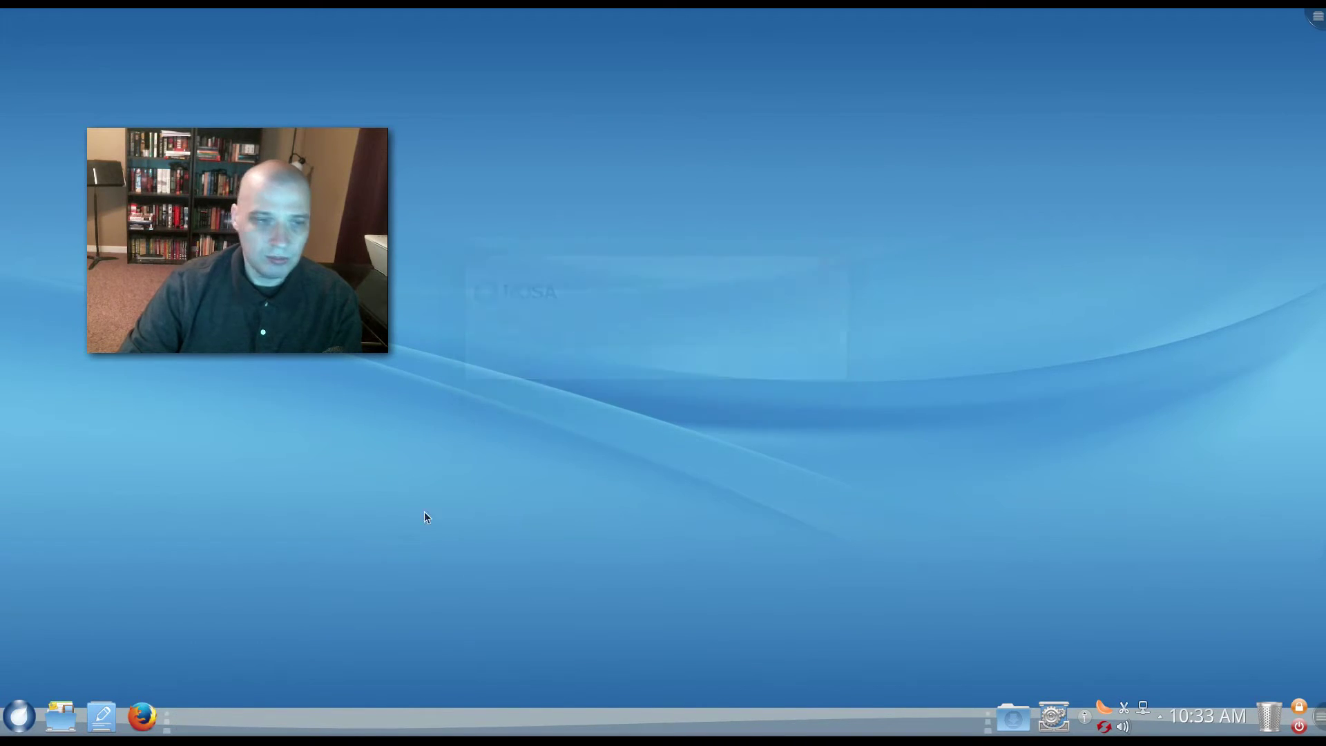
click(18, 716)
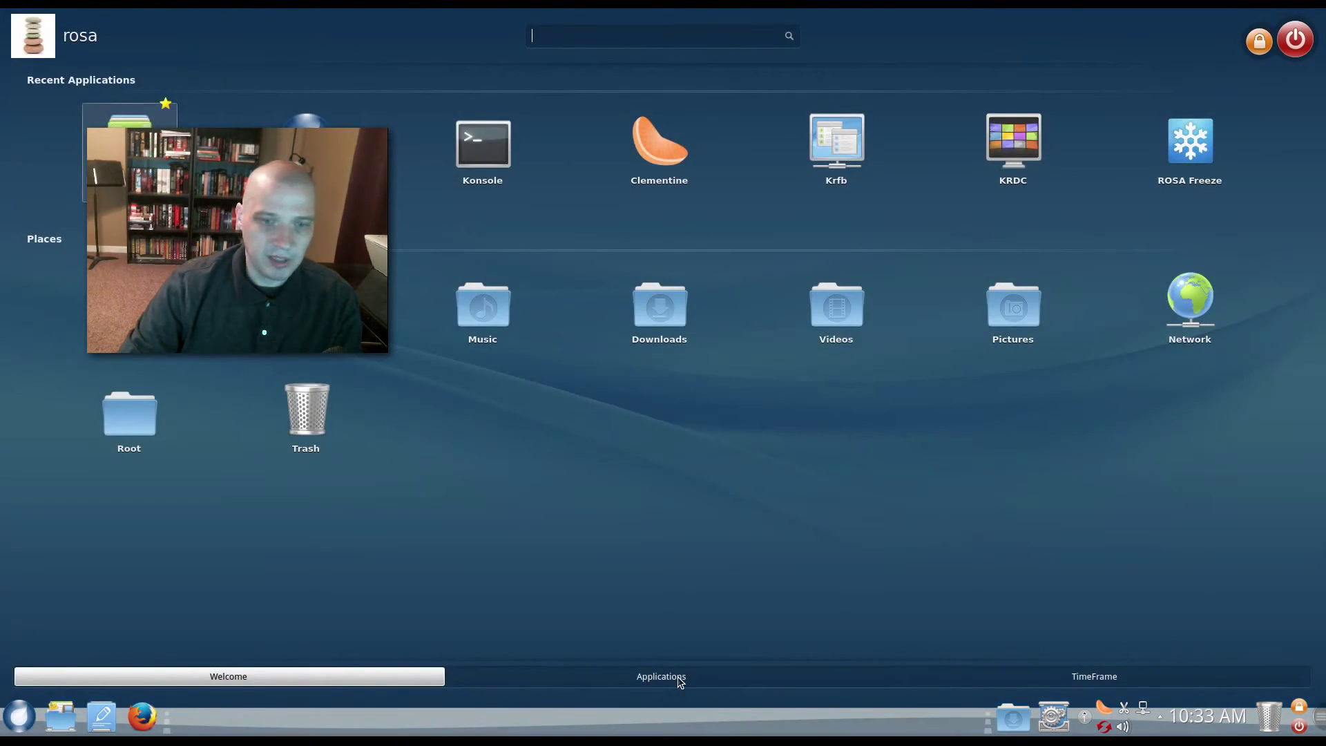
click(680, 682)
click(313, 458)
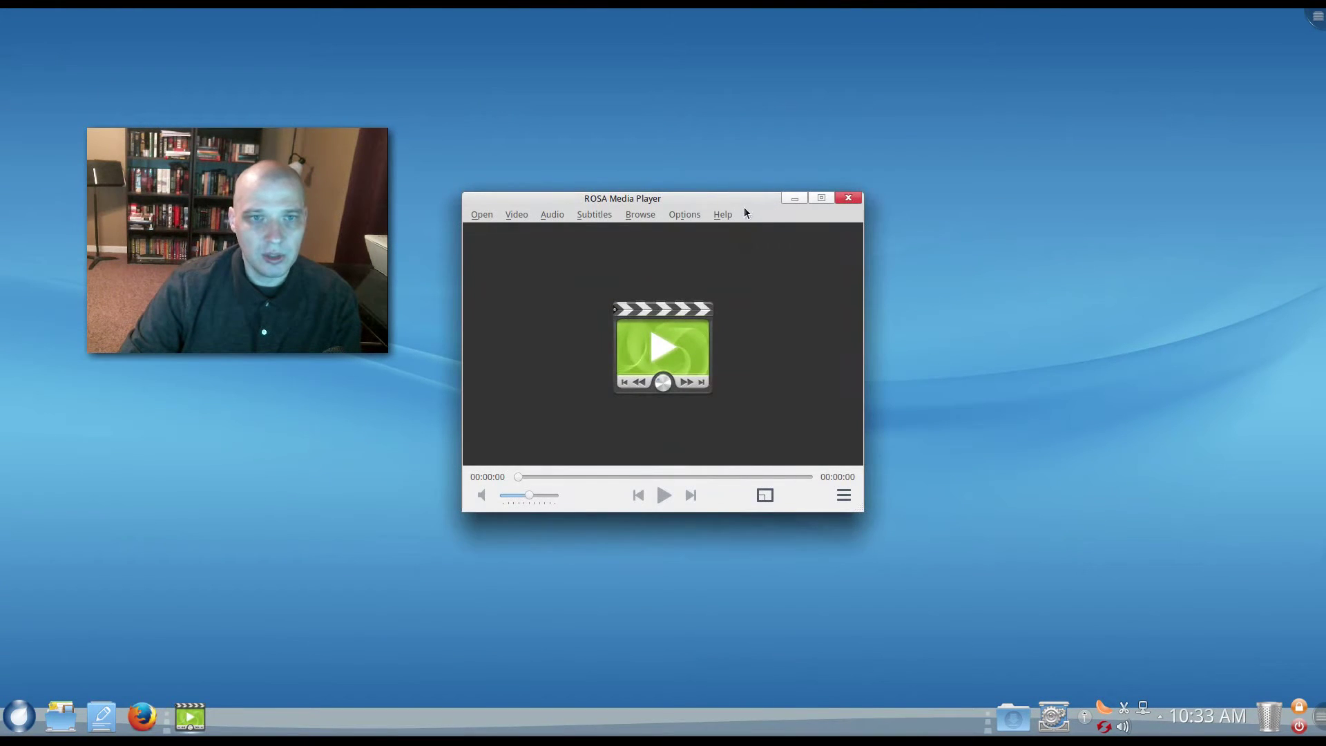
drag(745, 210, 803, 253)
click(782, 257)
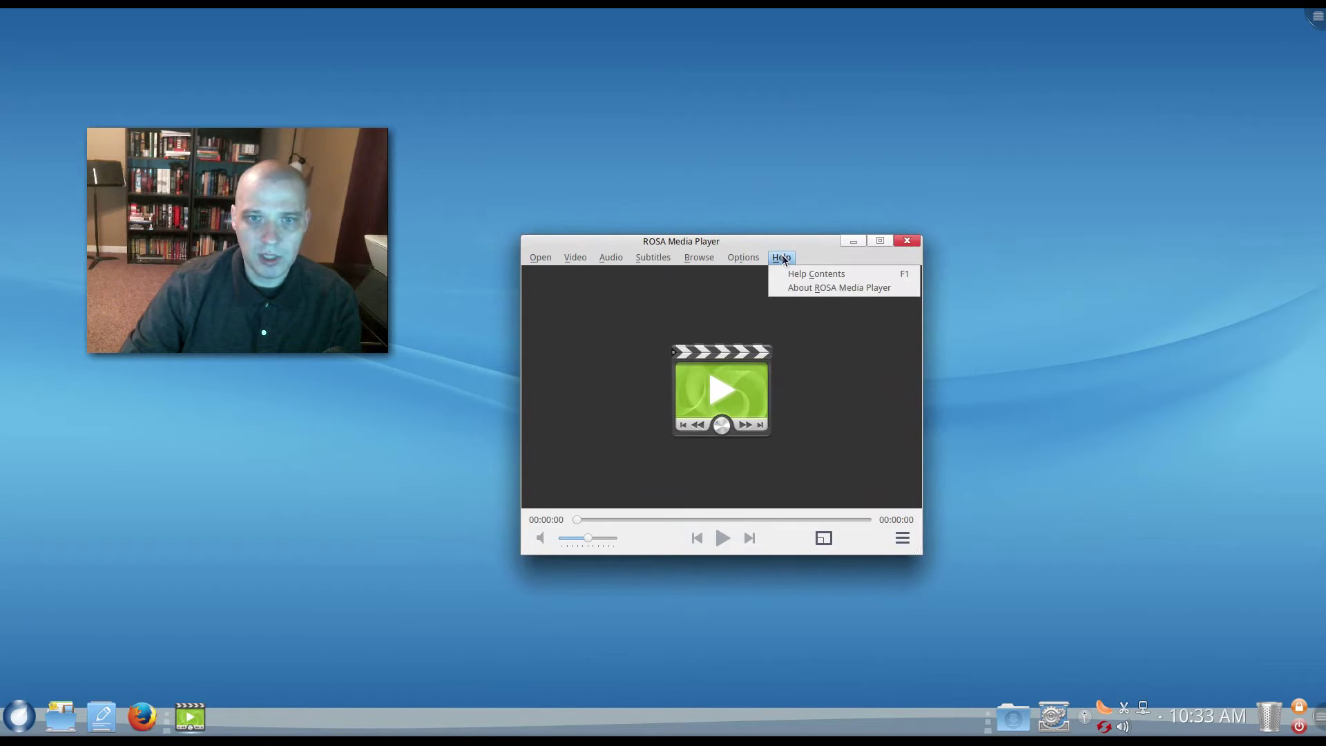
click(804, 287)
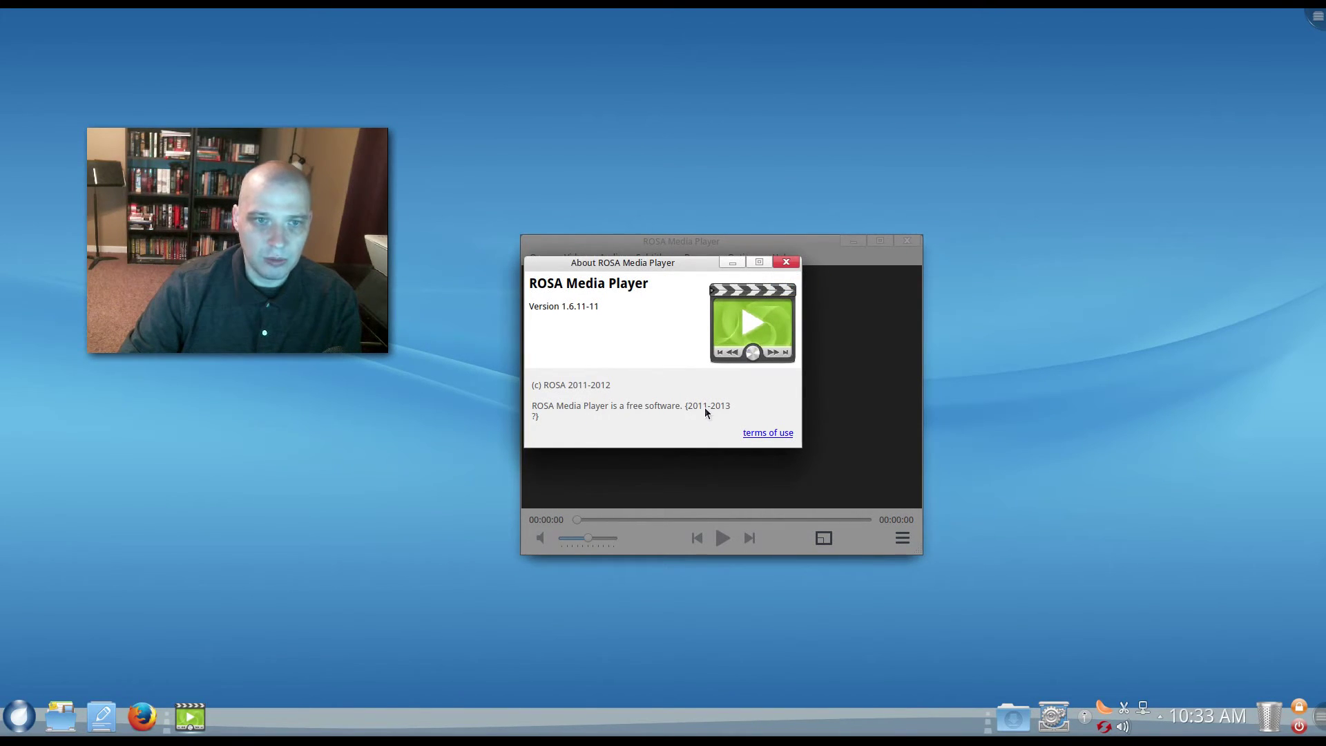
click(786, 263)
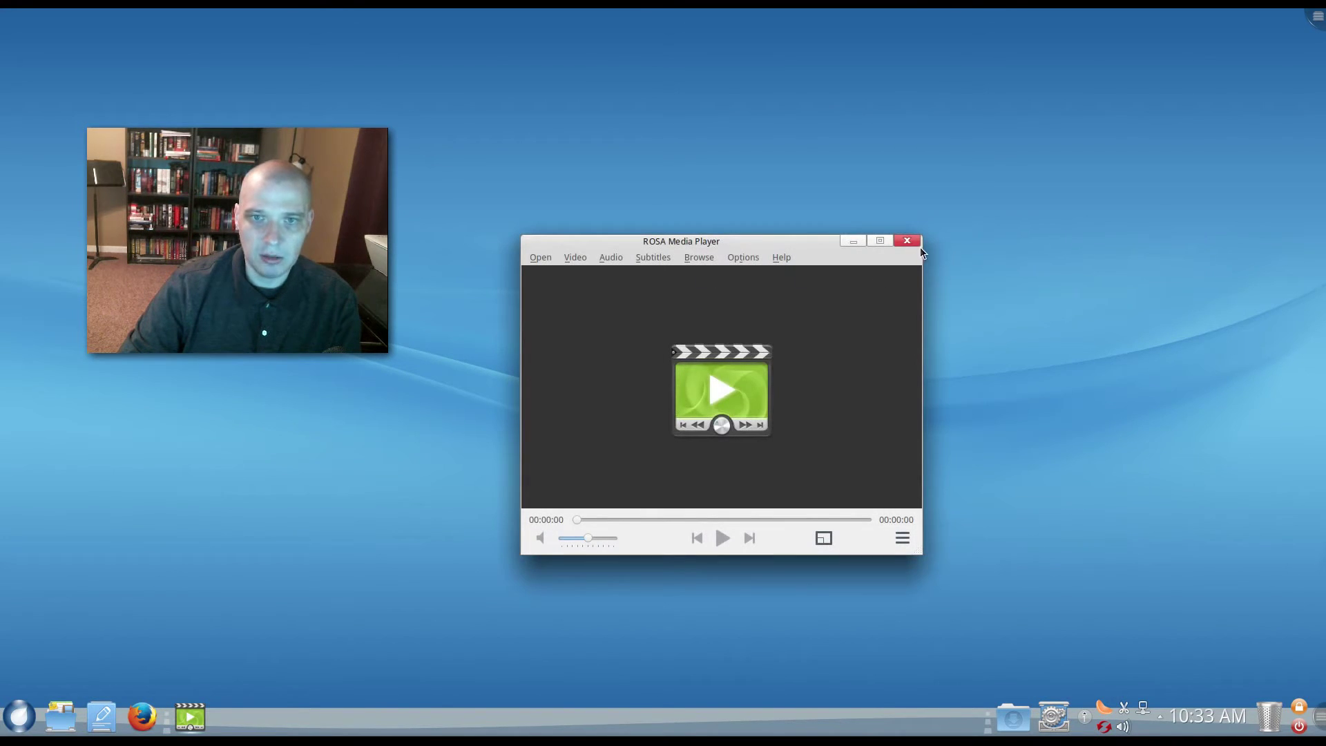
click(908, 241)
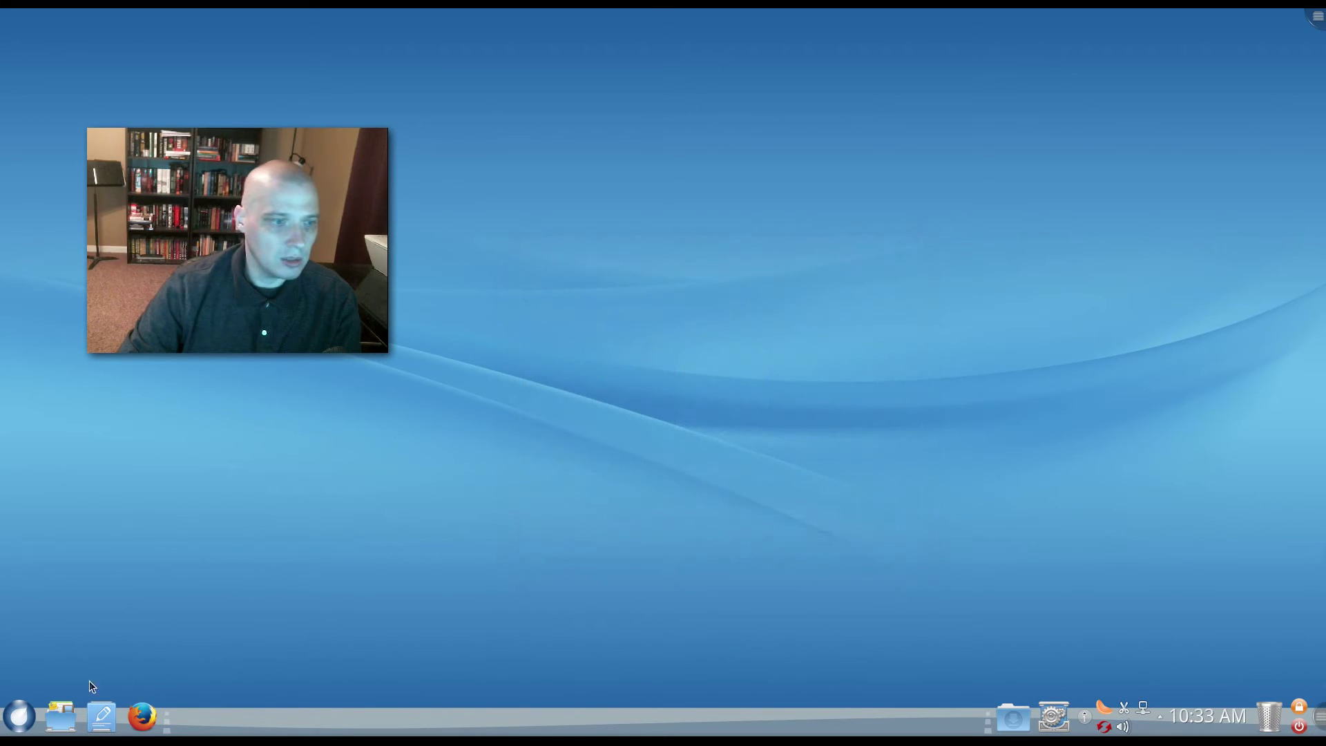
Open the full-screen launcher on its Applications page
click(19, 729)
click(542, 676)
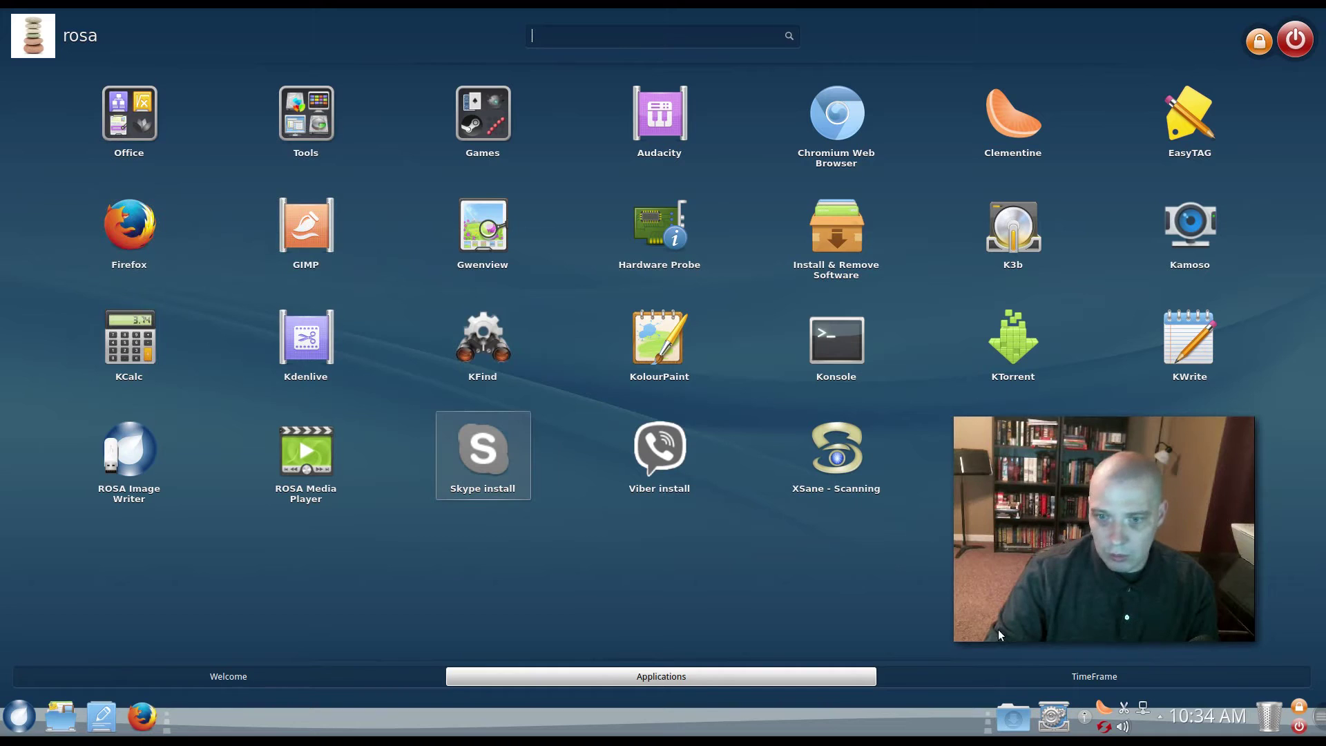
Switch the launcher to TimeFrame, showing Welcome.pdf from 29 Nov 2012
click(1109, 679)
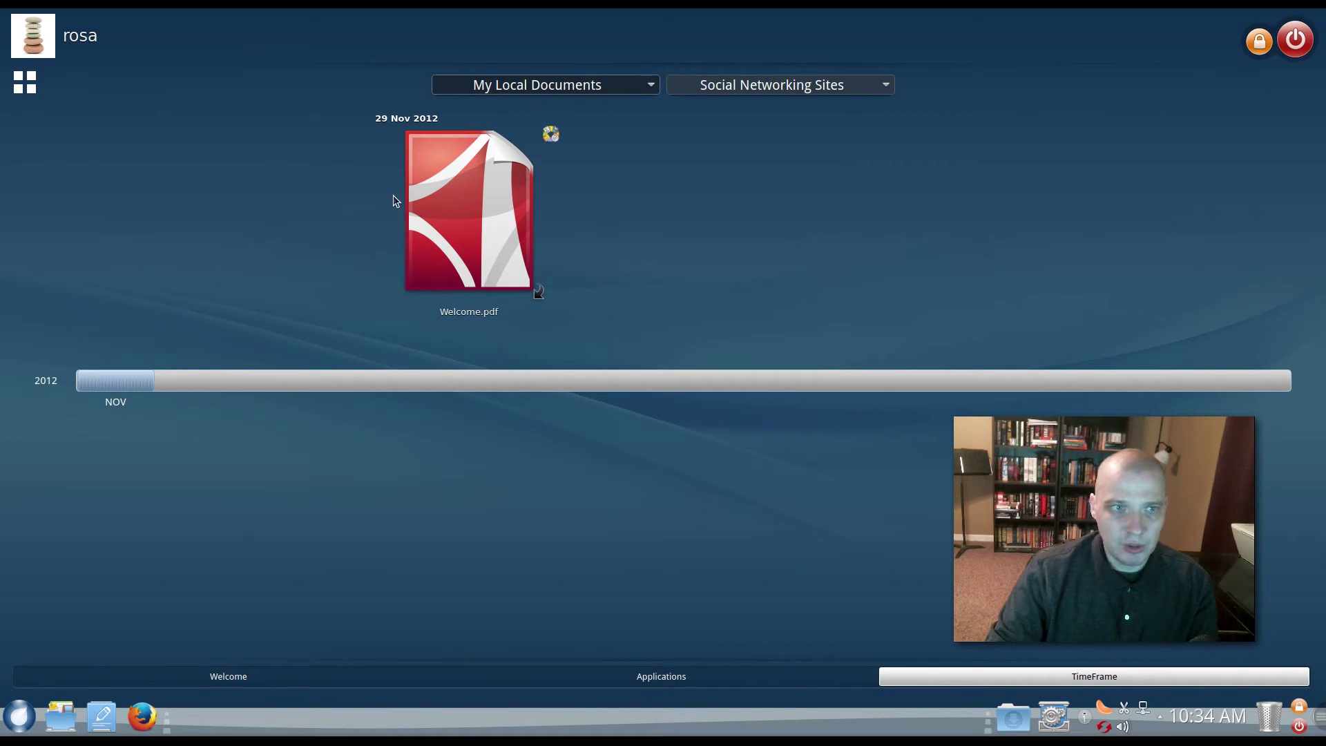
mouse_move(530, 289)
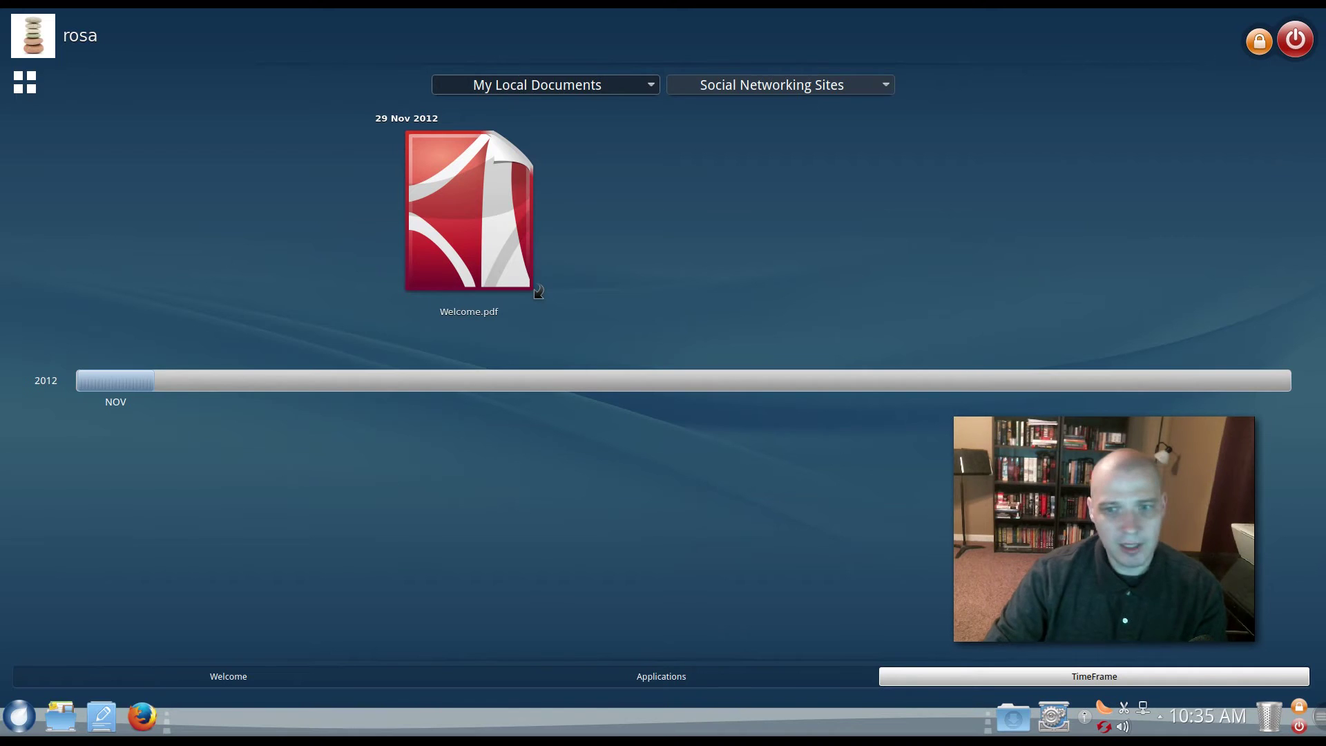
Switch the launcher back to its Applications list
click(542, 676)
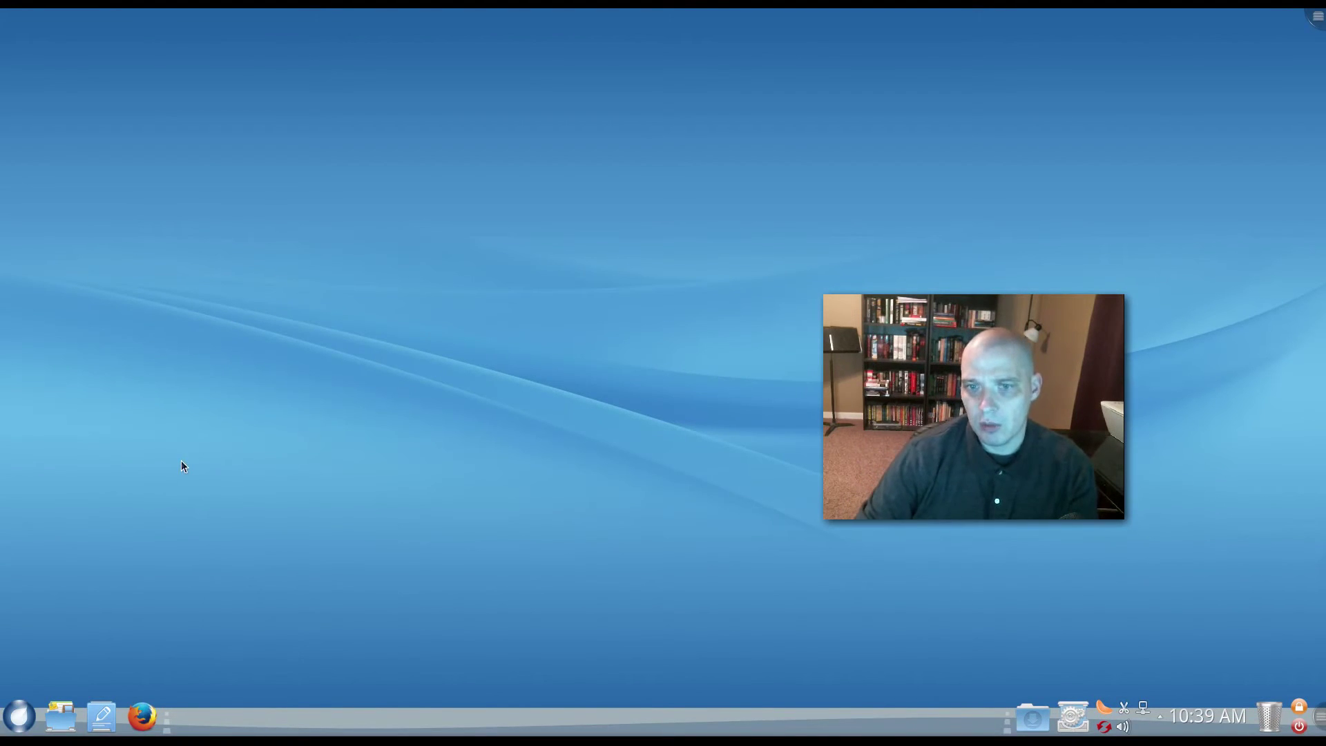
Bring up the desktop context menu offering Folder Settings
right_click(182, 430)
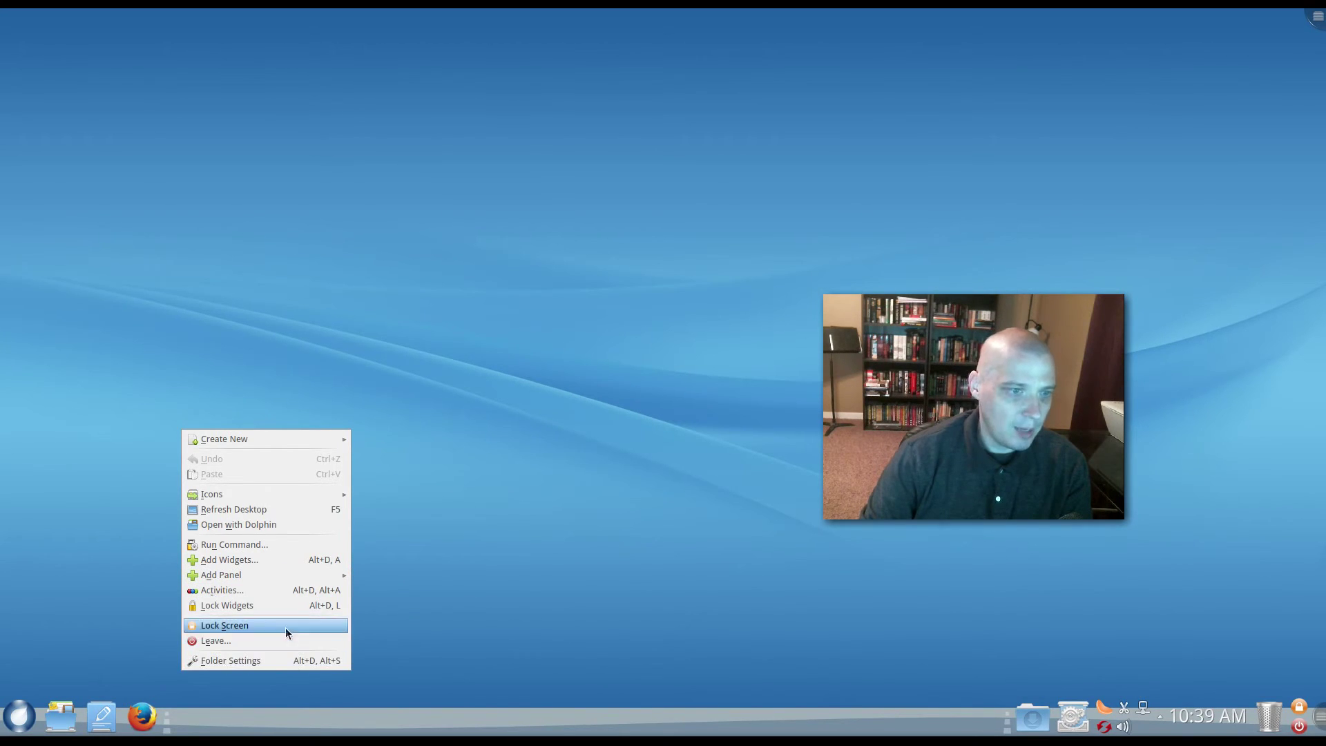
mouse_move(261, 497)
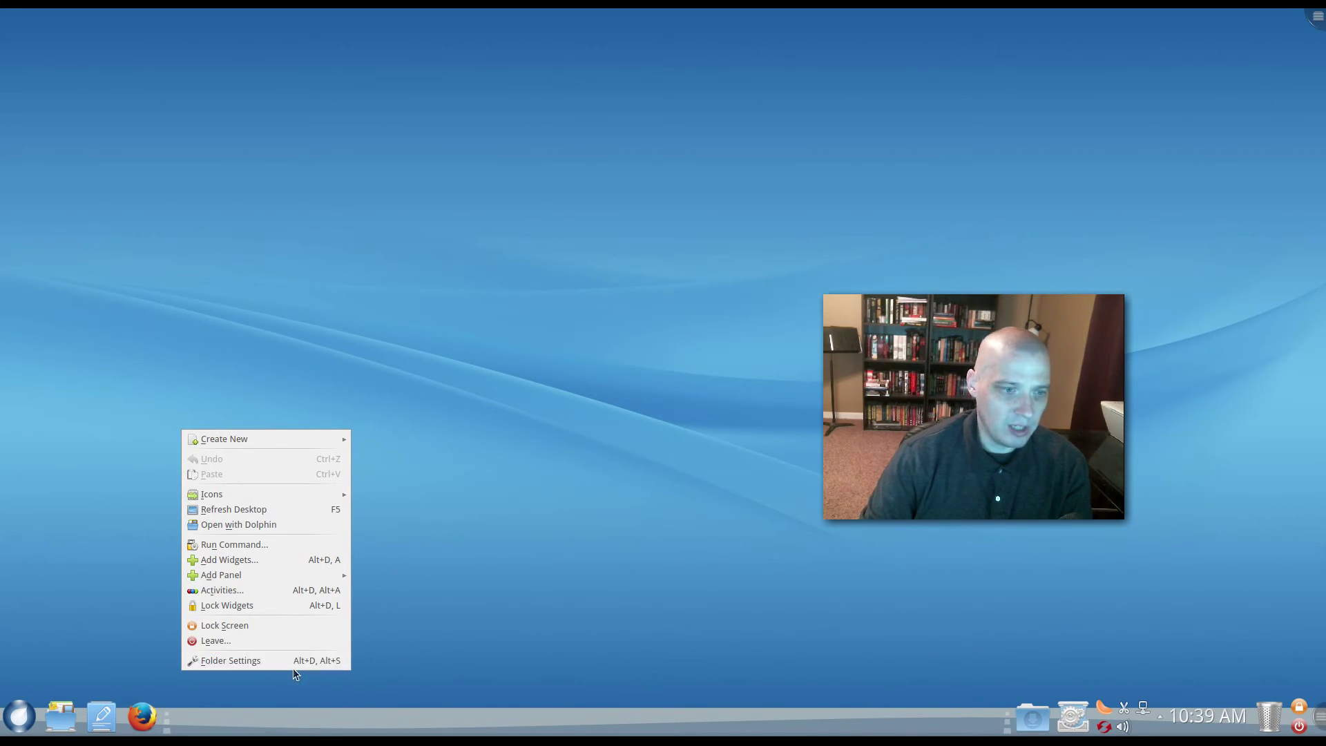
Set the desktop wallpaper to Next in Desktop Settings and confirm with OK
click(271, 661)
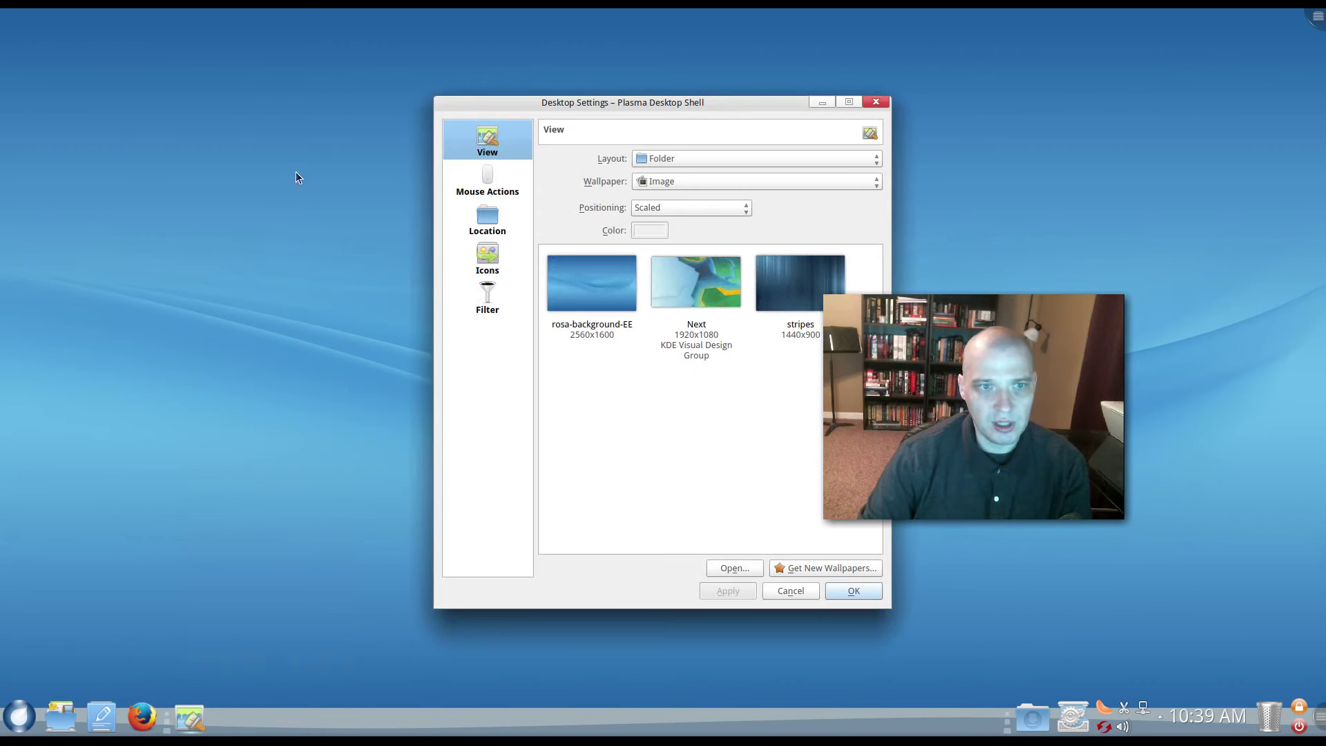
drag(683, 104, 332, 105)
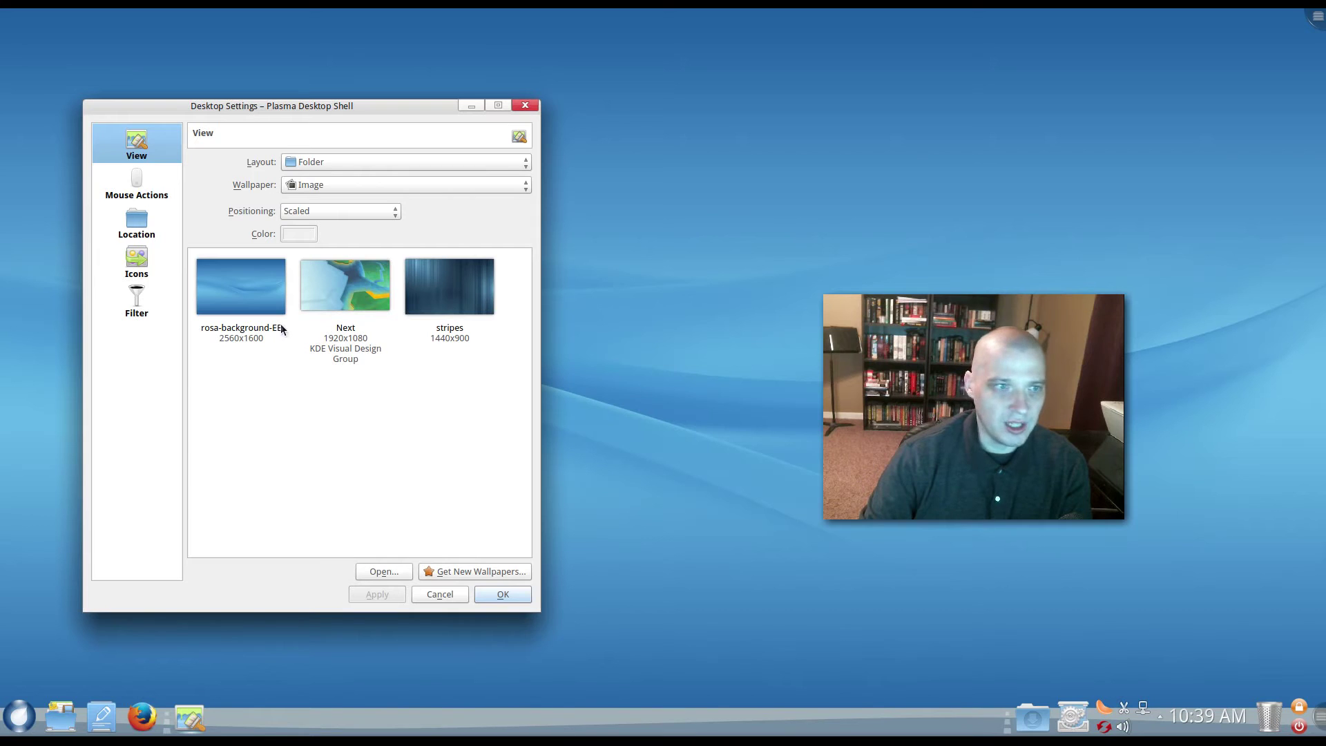
click(355, 280)
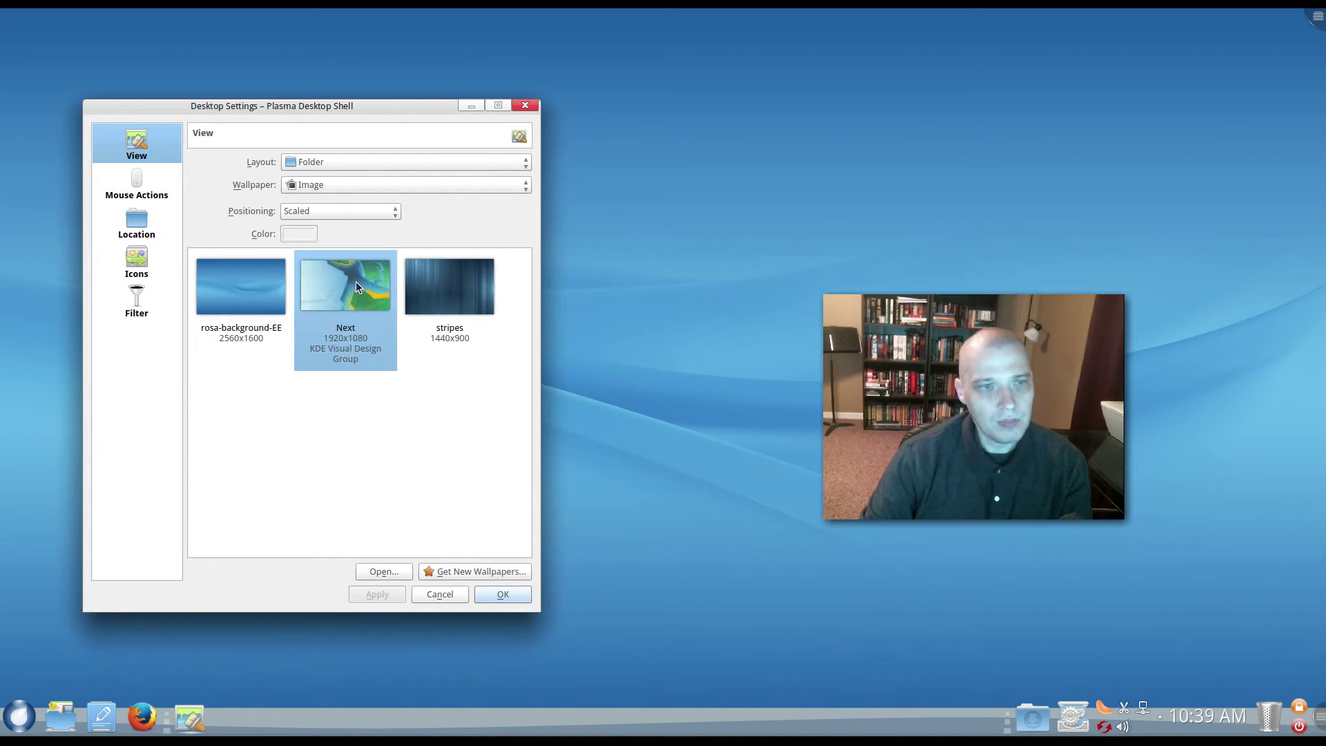
click(492, 593)
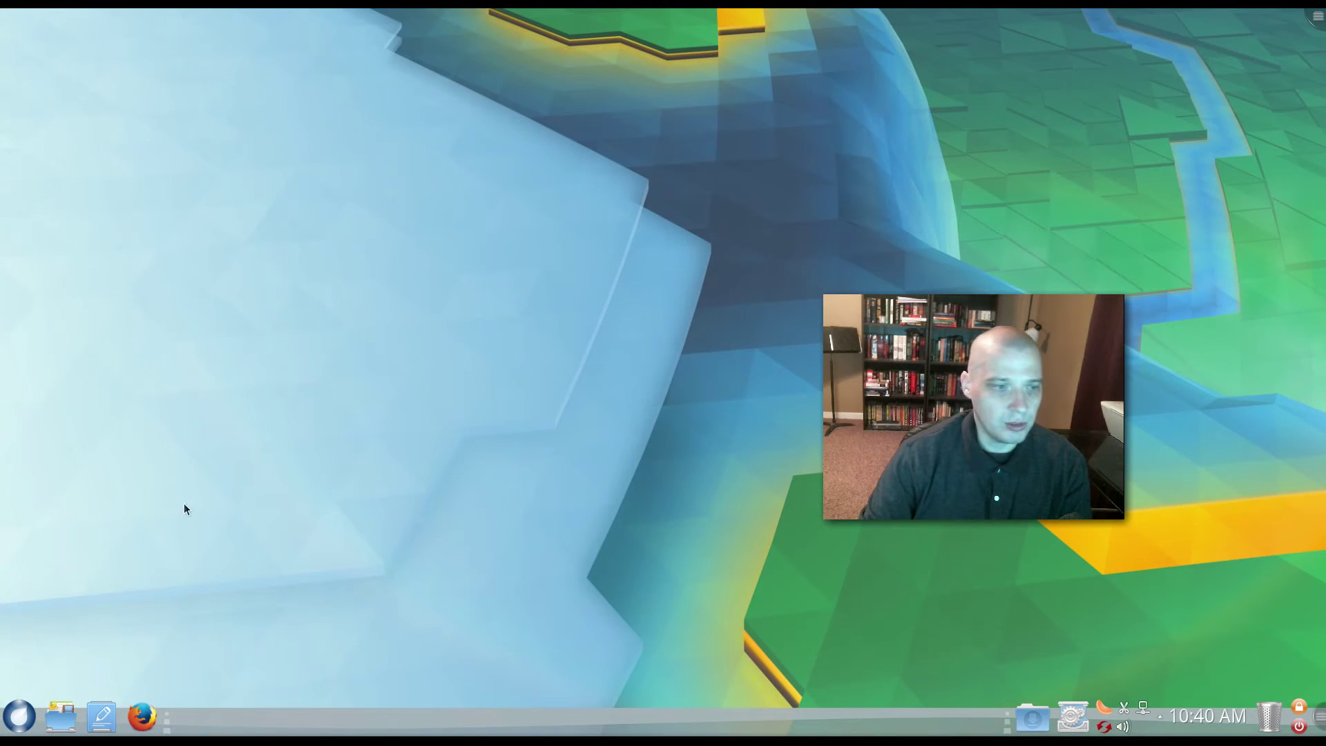
Change the wallpaper to stripes, apply it, and close Desktop Settings
right_click(196, 476)
click(268, 706)
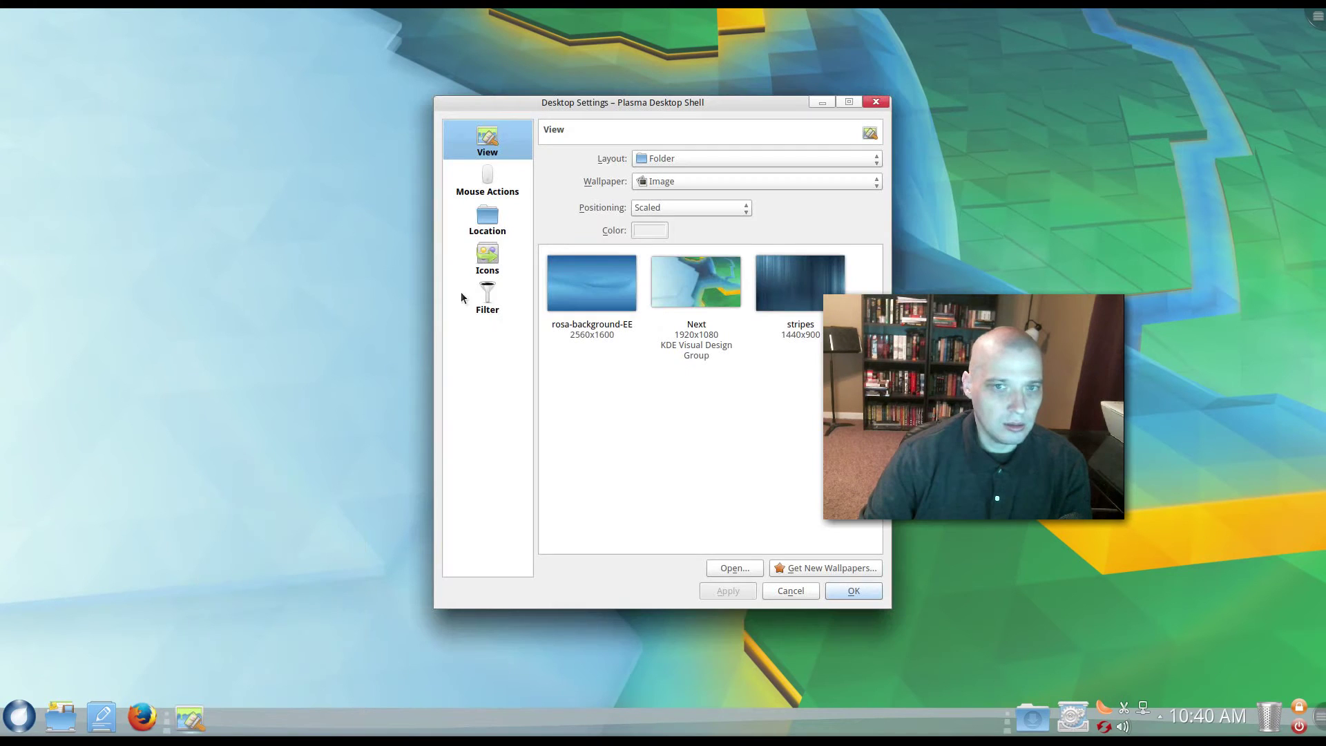
click(791, 274)
click(753, 587)
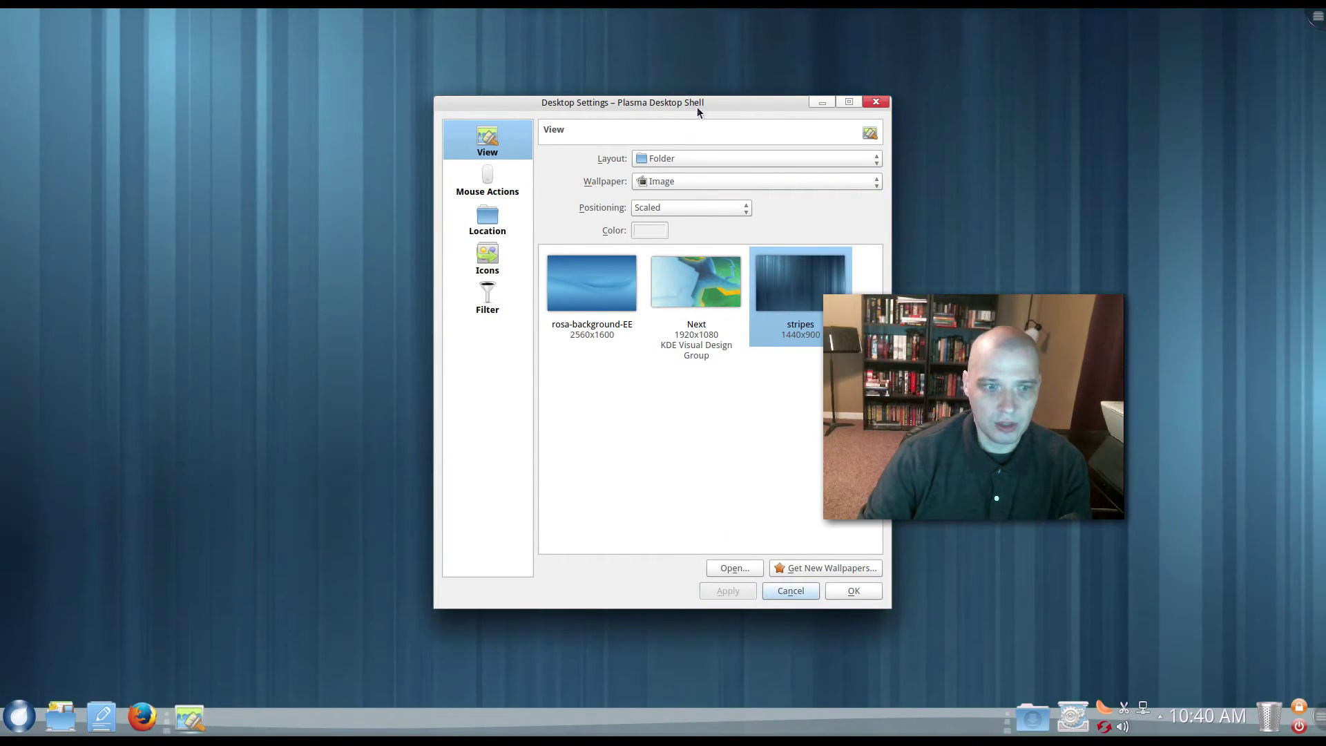
drag(698, 109, 384, 87)
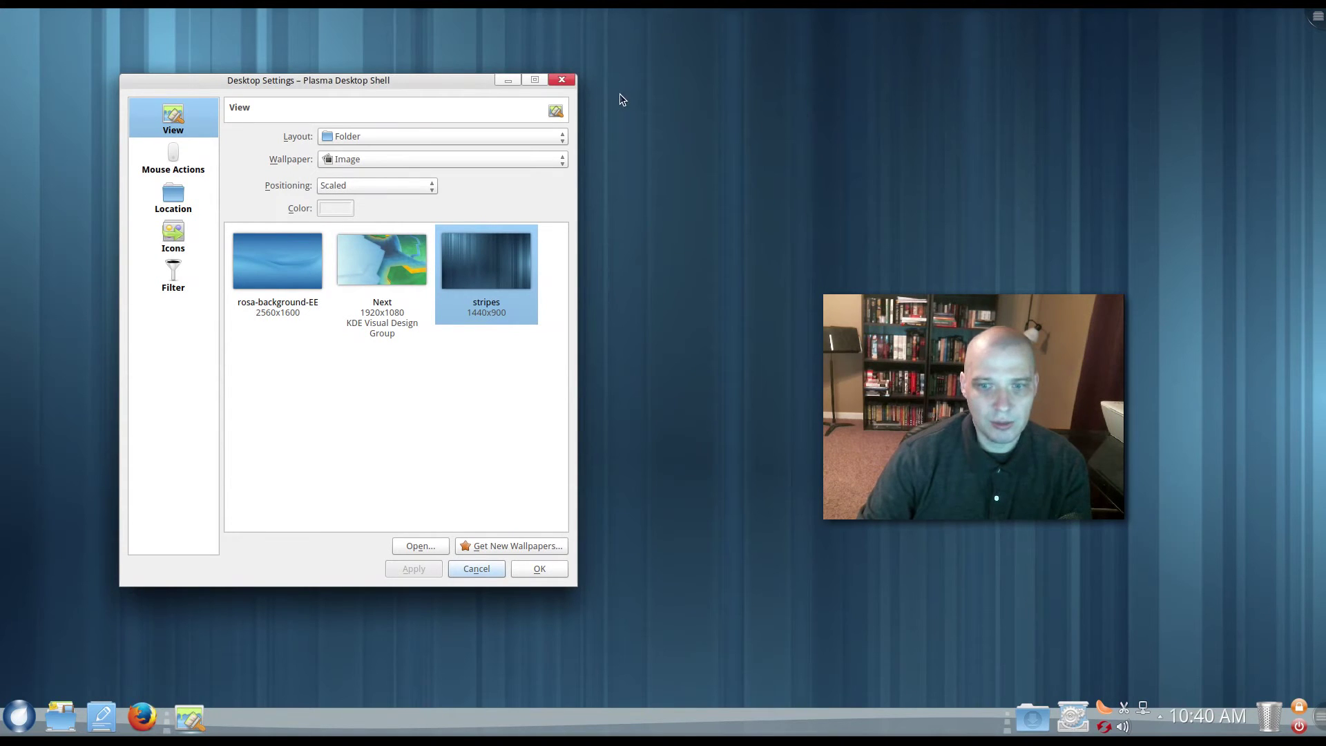
click(562, 81)
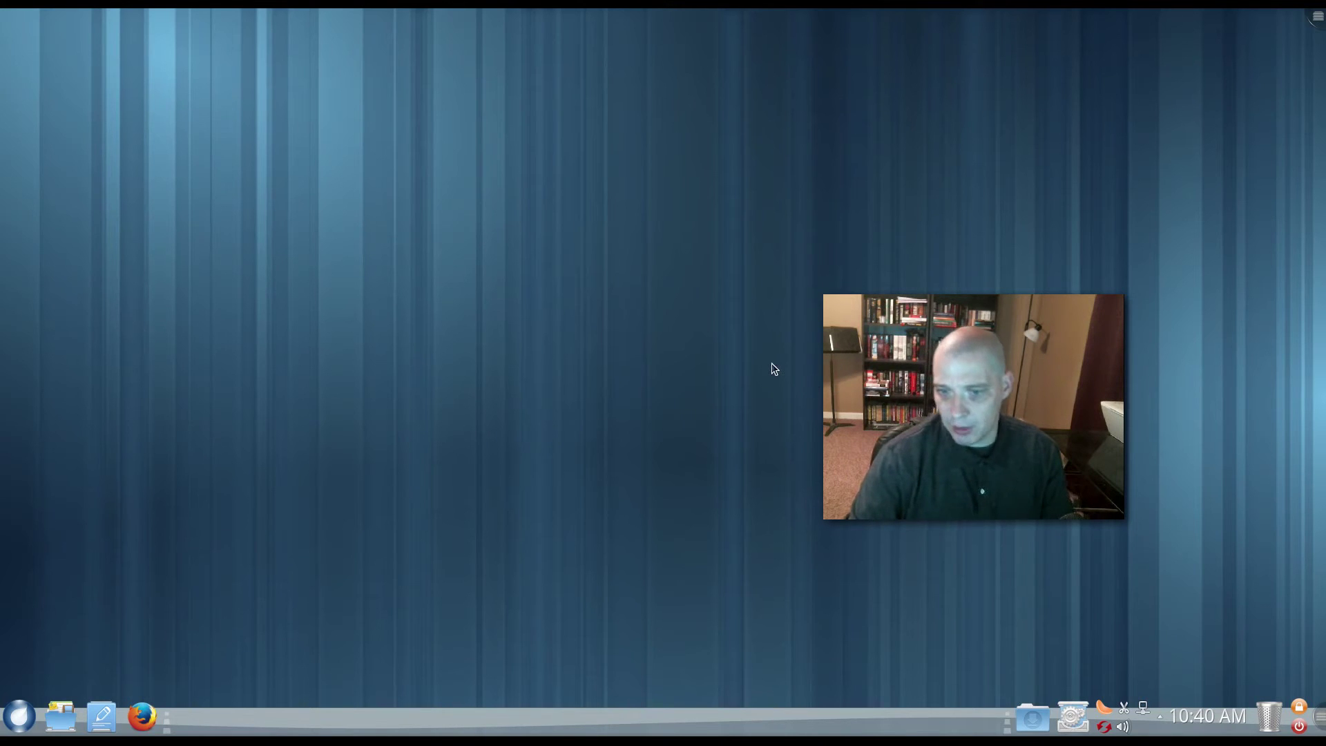
Launch Configure Your Desktop from the tray and move its window left
click(1067, 717)
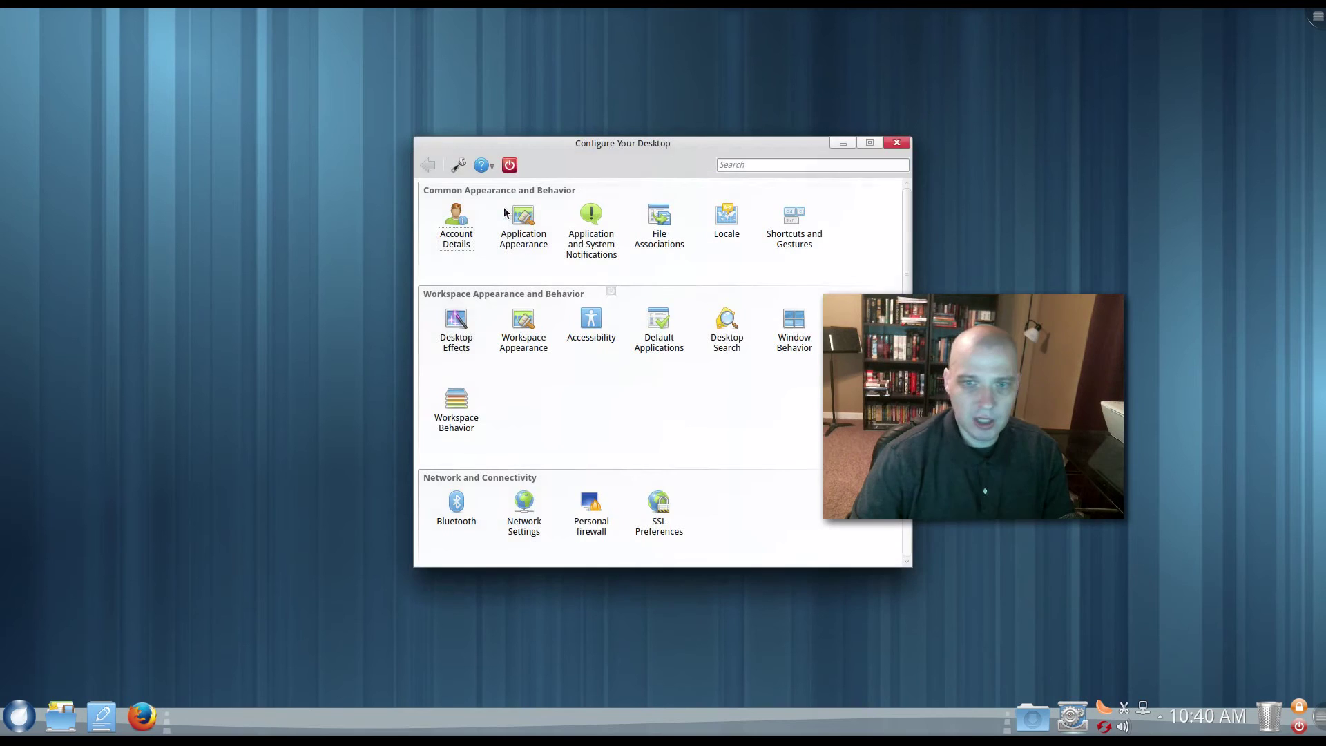
drag(678, 146, 421, 166)
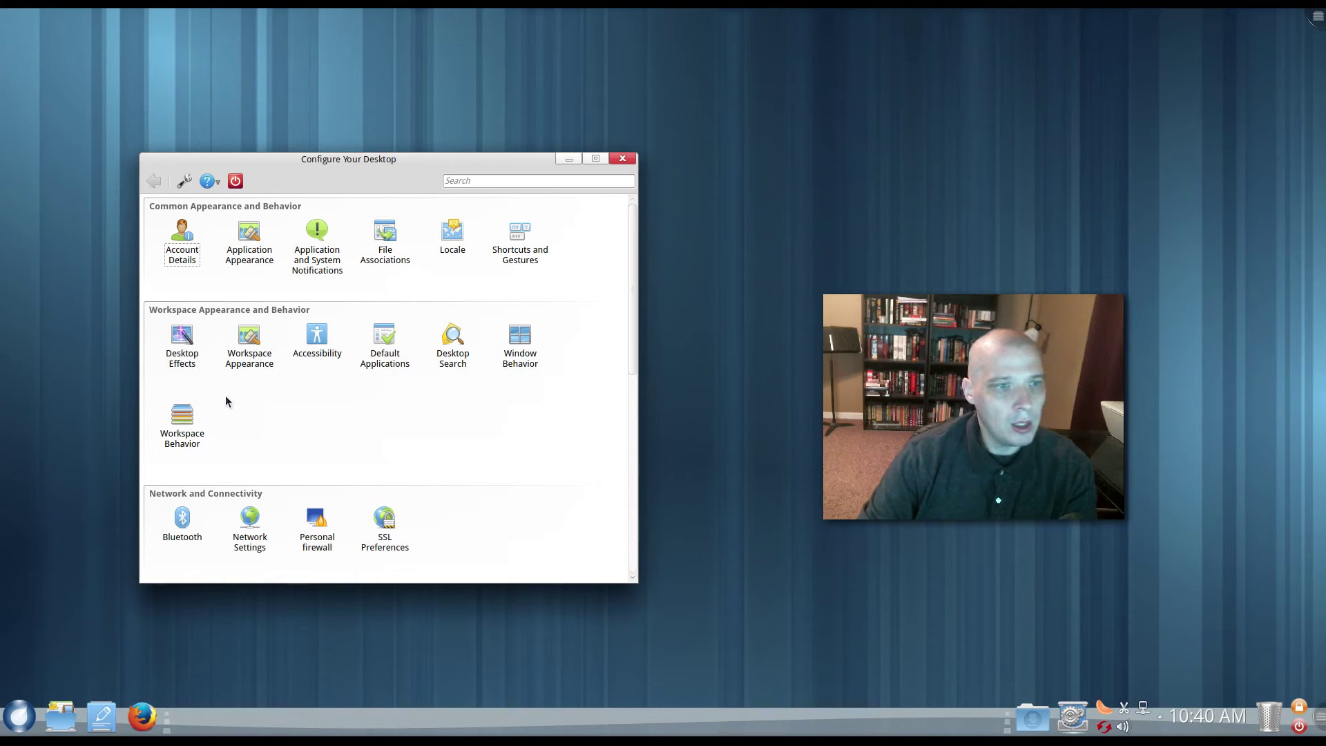
Browse every effect in Desktop Effects' All Effects list, then return to the overview
click(177, 356)
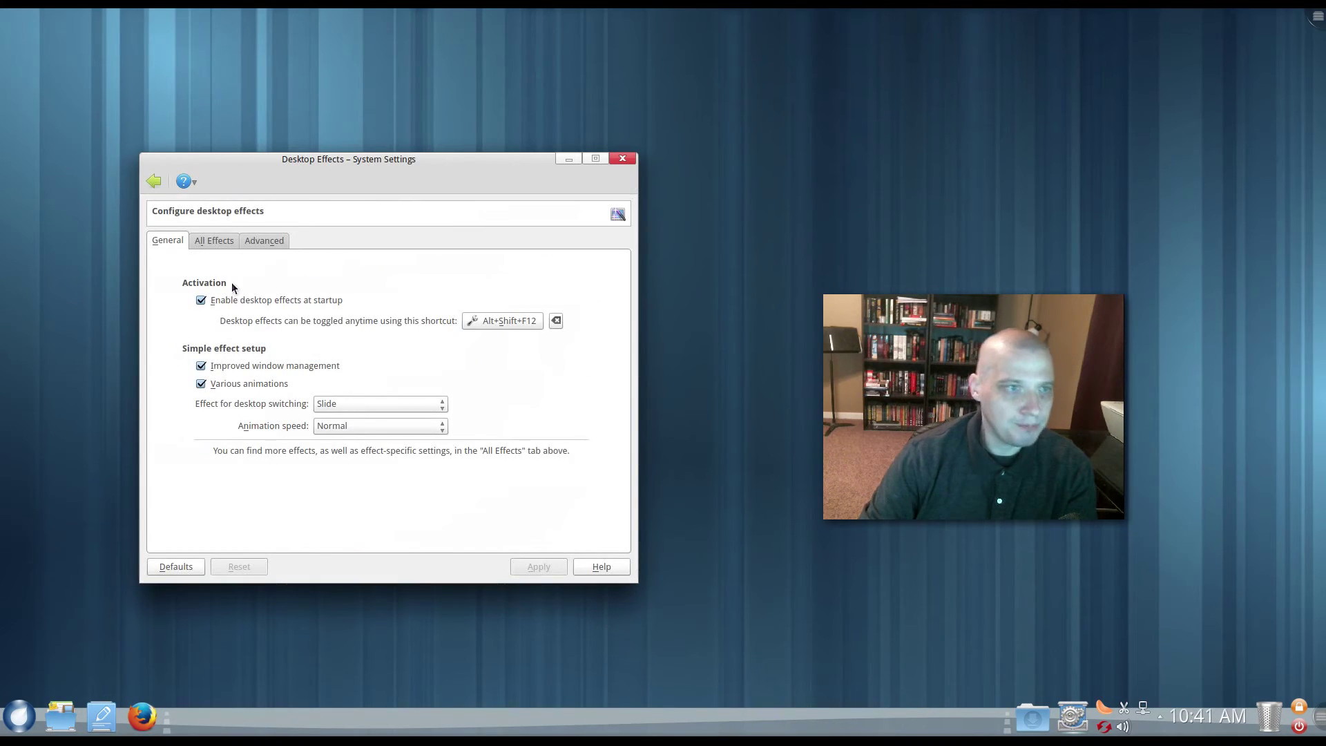
click(218, 238)
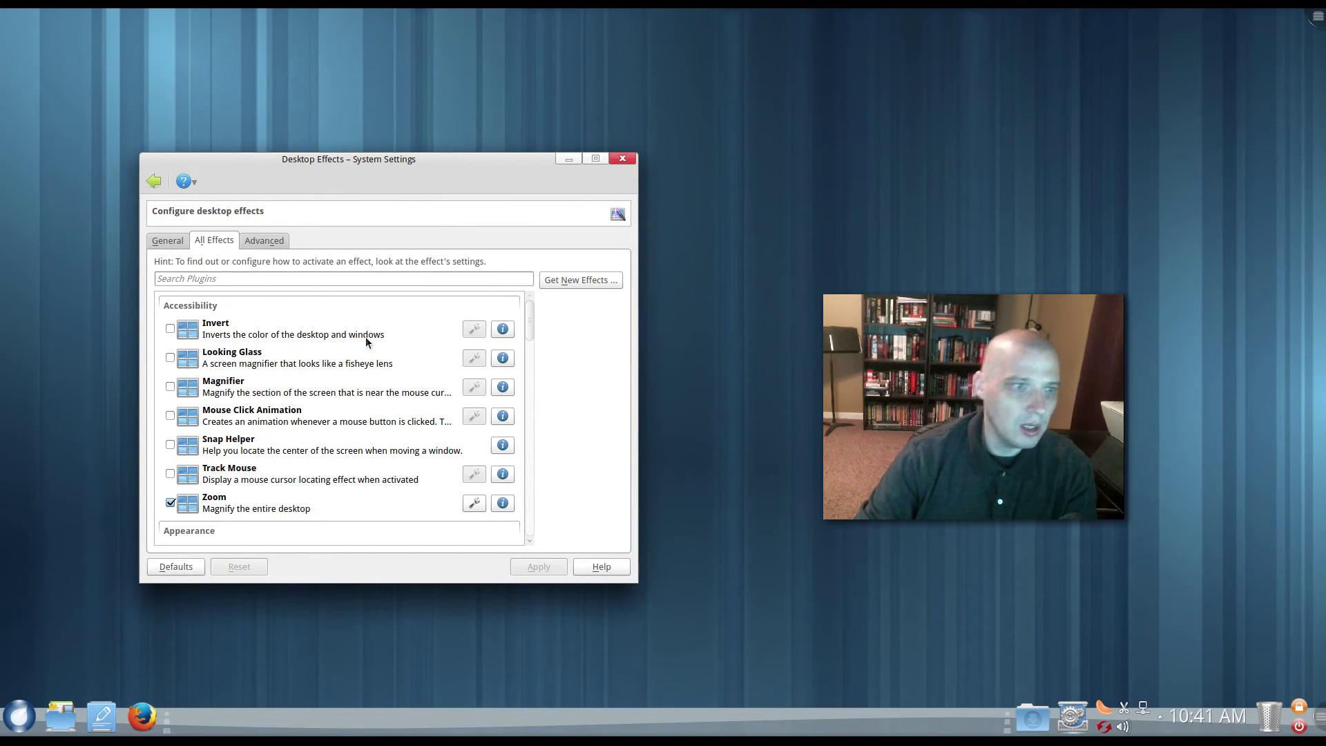
scroll(414, 408, down, 1)
scroll(414, 406, down, 2)
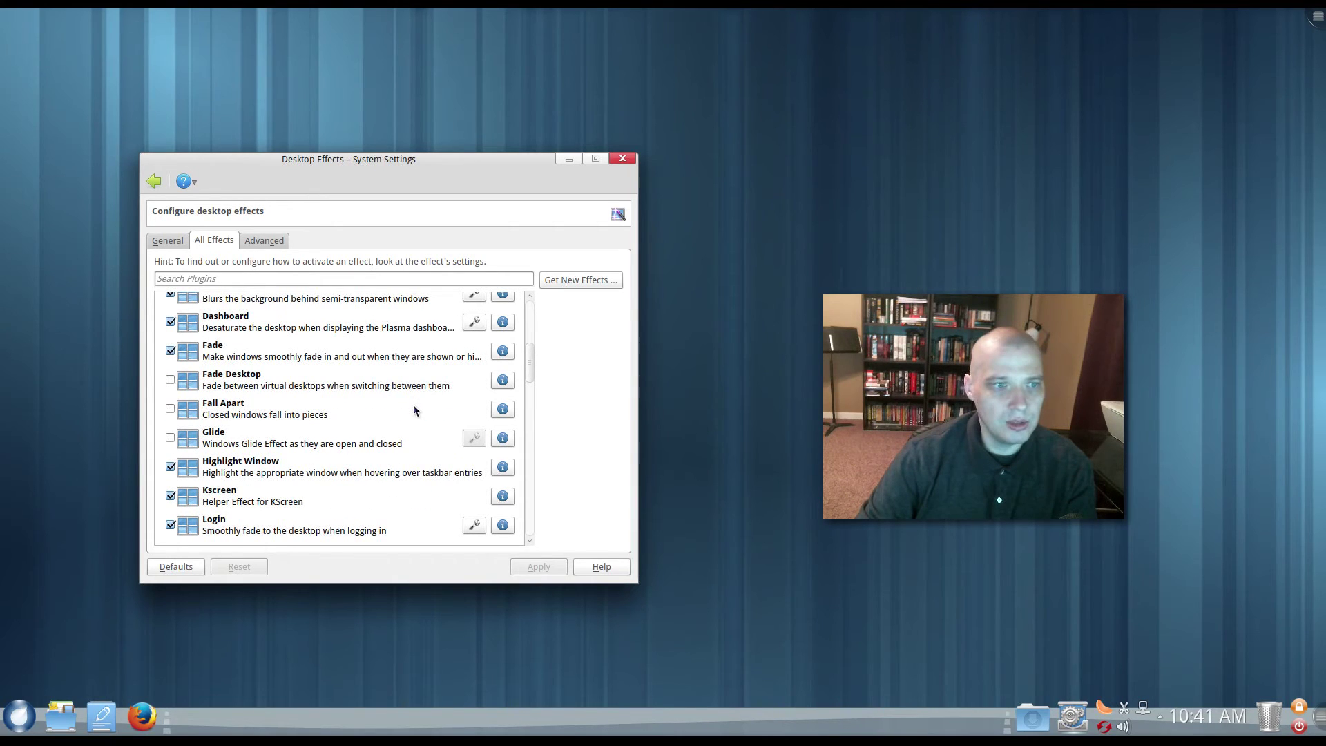
scroll(414, 410, up, 1)
scroll(414, 410, down, 2)
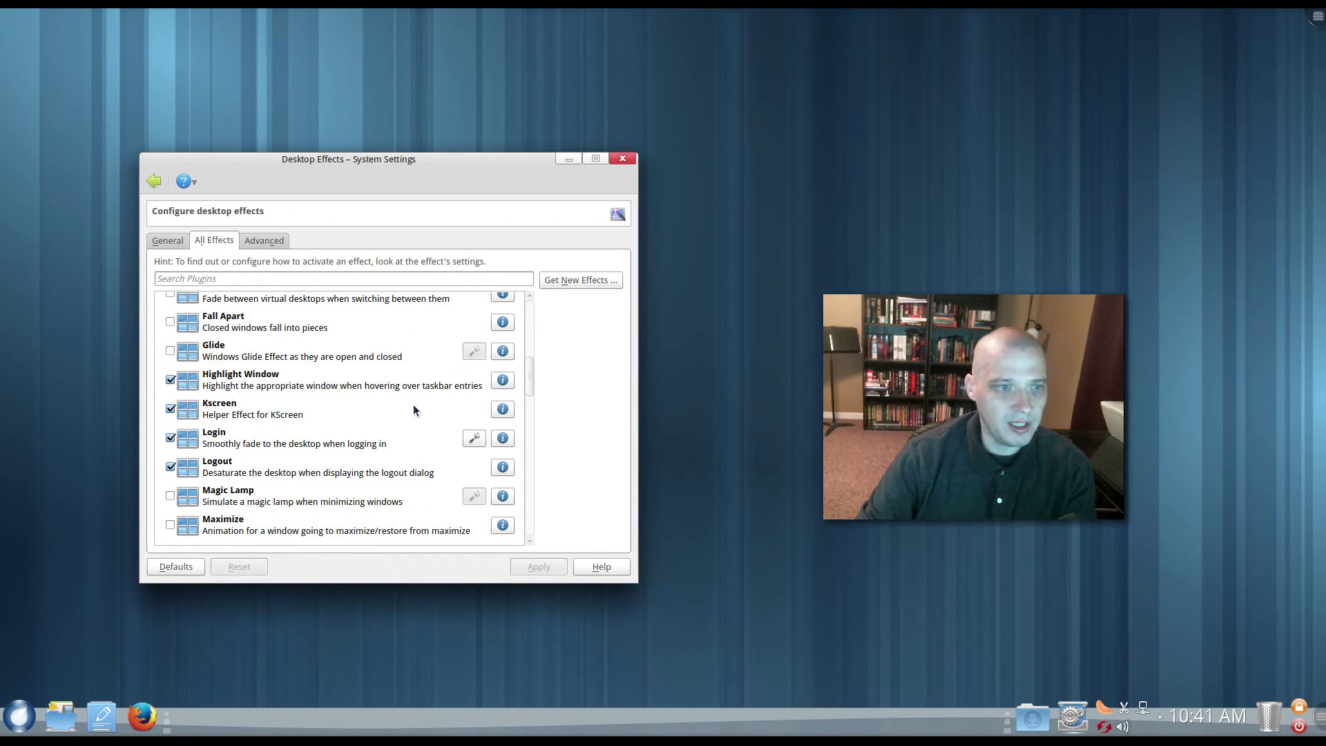
scroll(414, 410, down, 5)
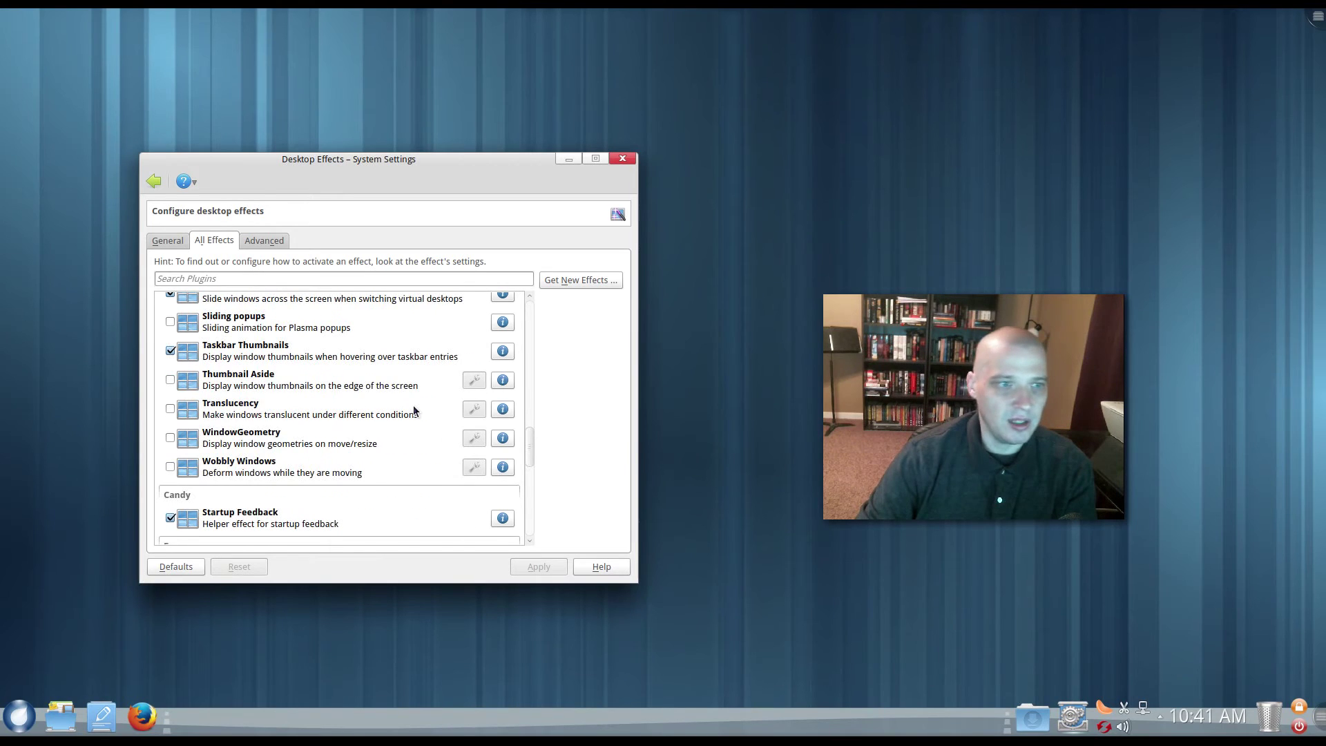
scroll(413, 410, down, 5)
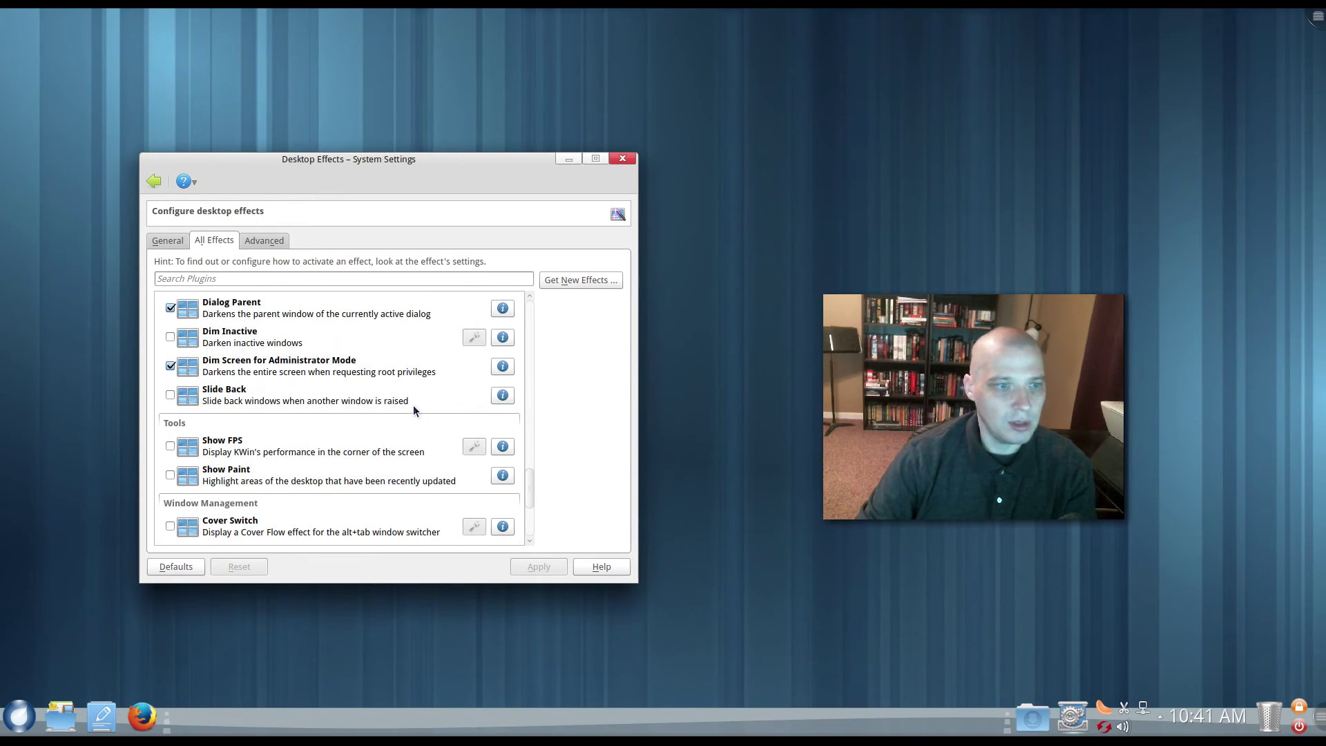
click(167, 243)
click(155, 181)
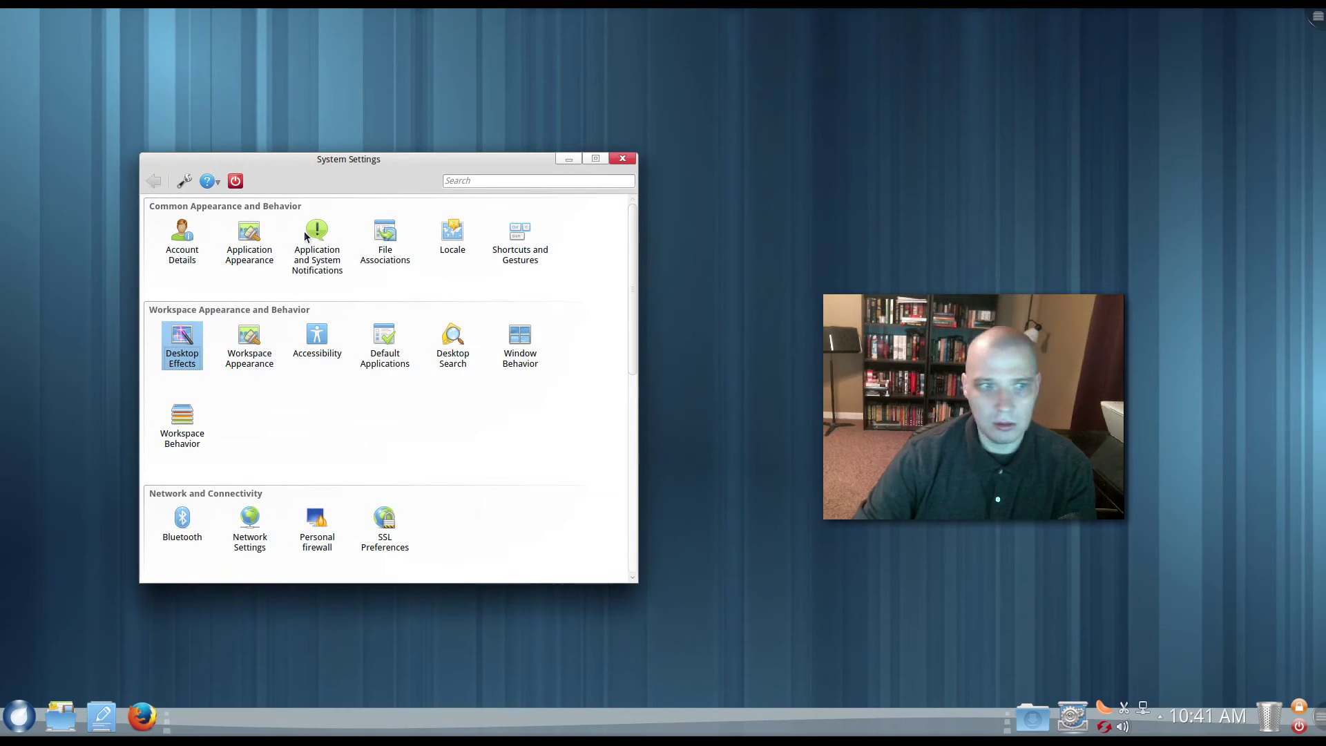
click(248, 364)
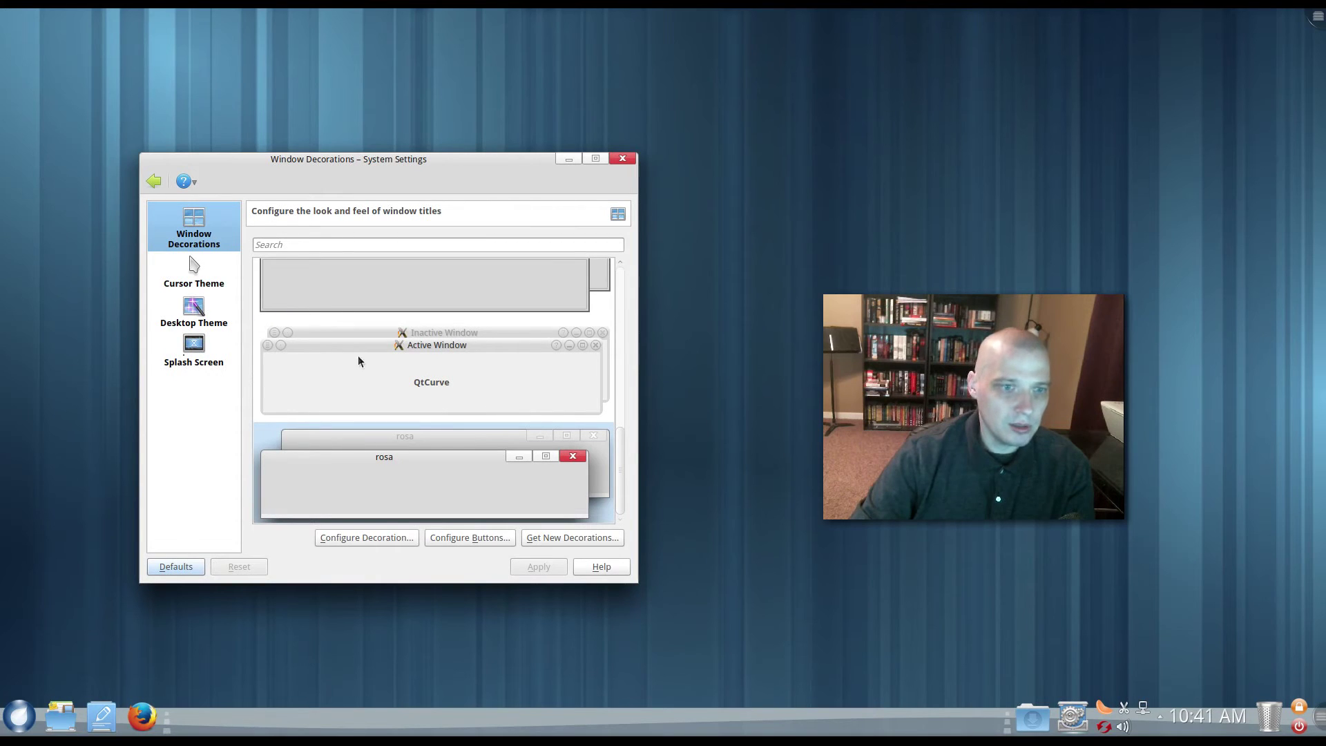
click(197, 276)
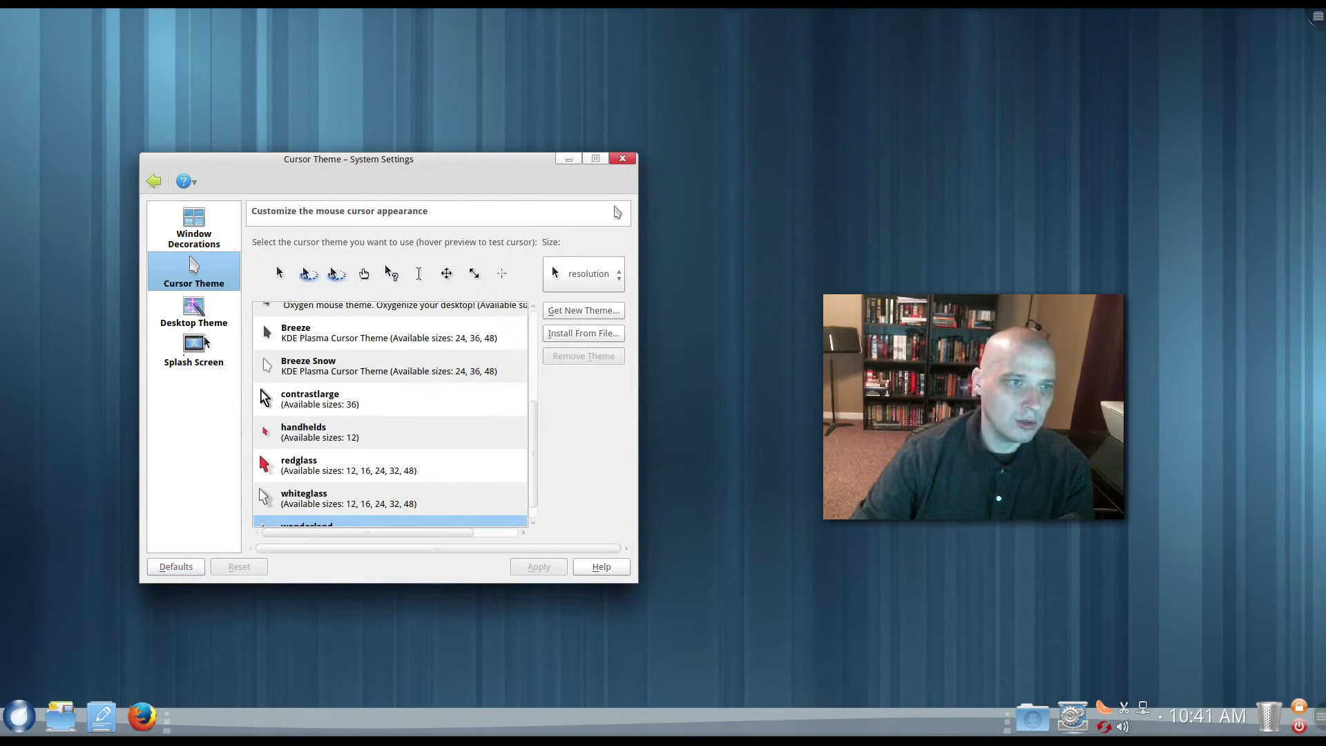
click(201, 322)
click(196, 359)
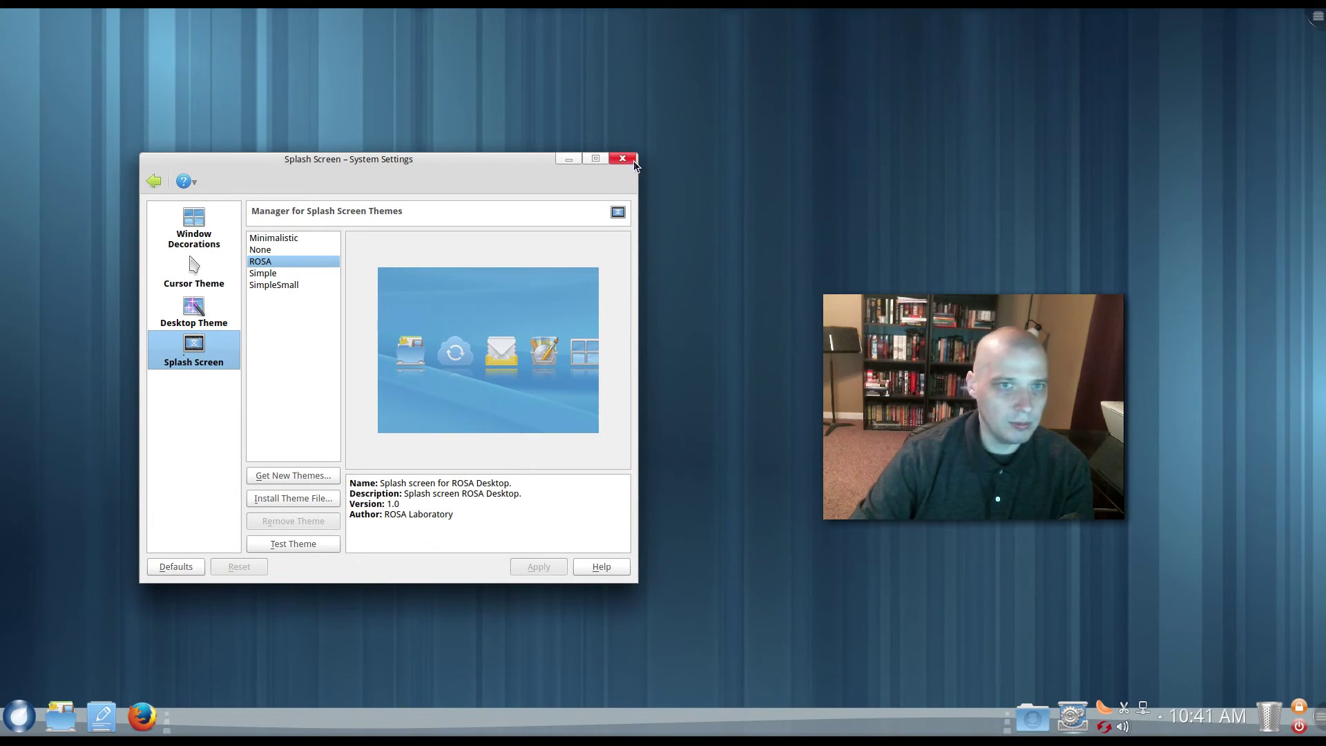
click(153, 181)
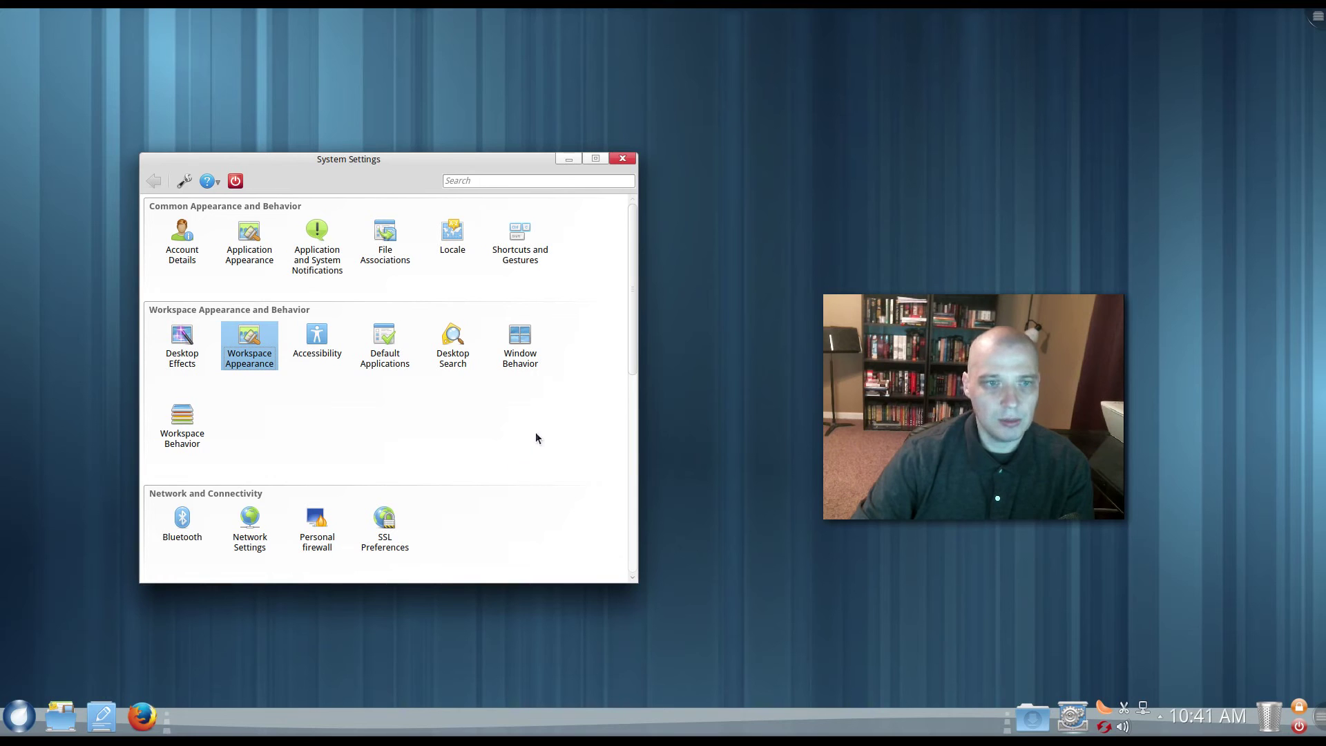
scroll(508, 444, down, 3)
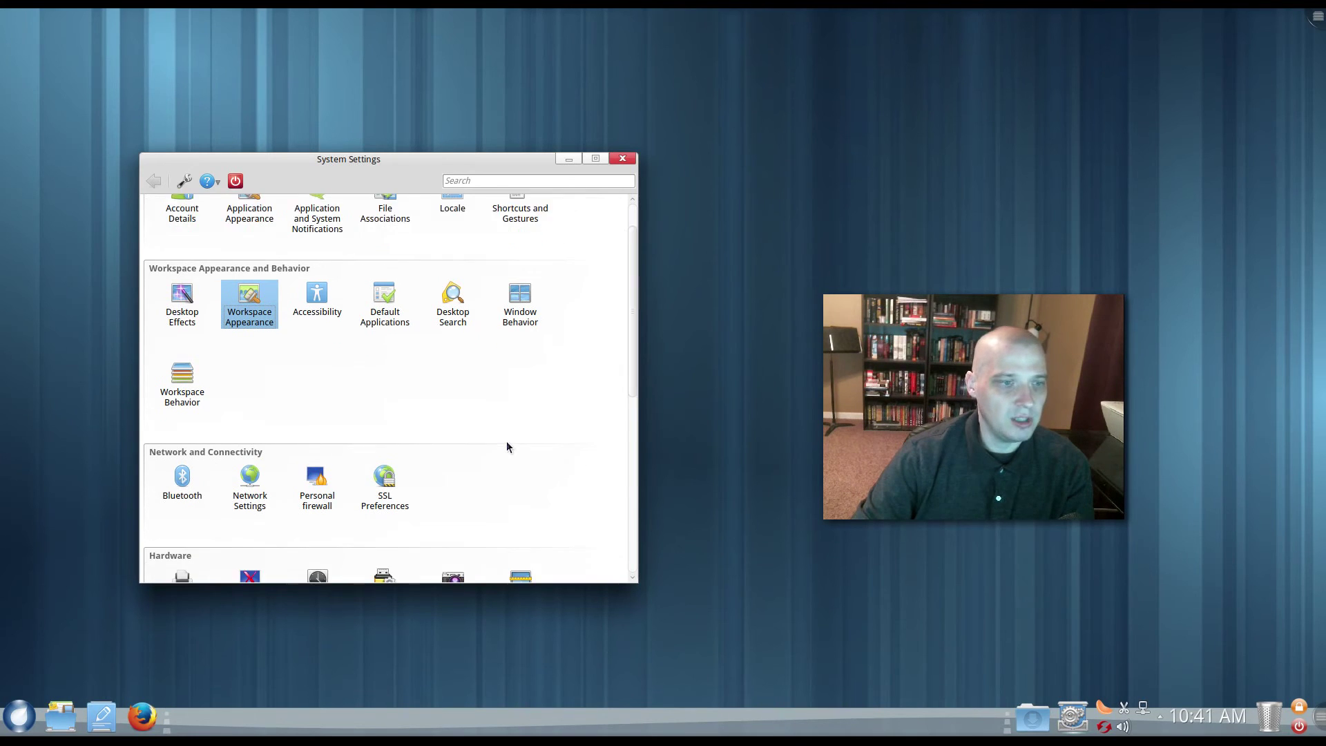
scroll(507, 446, down, 4)
scroll(507, 446, down, 1)
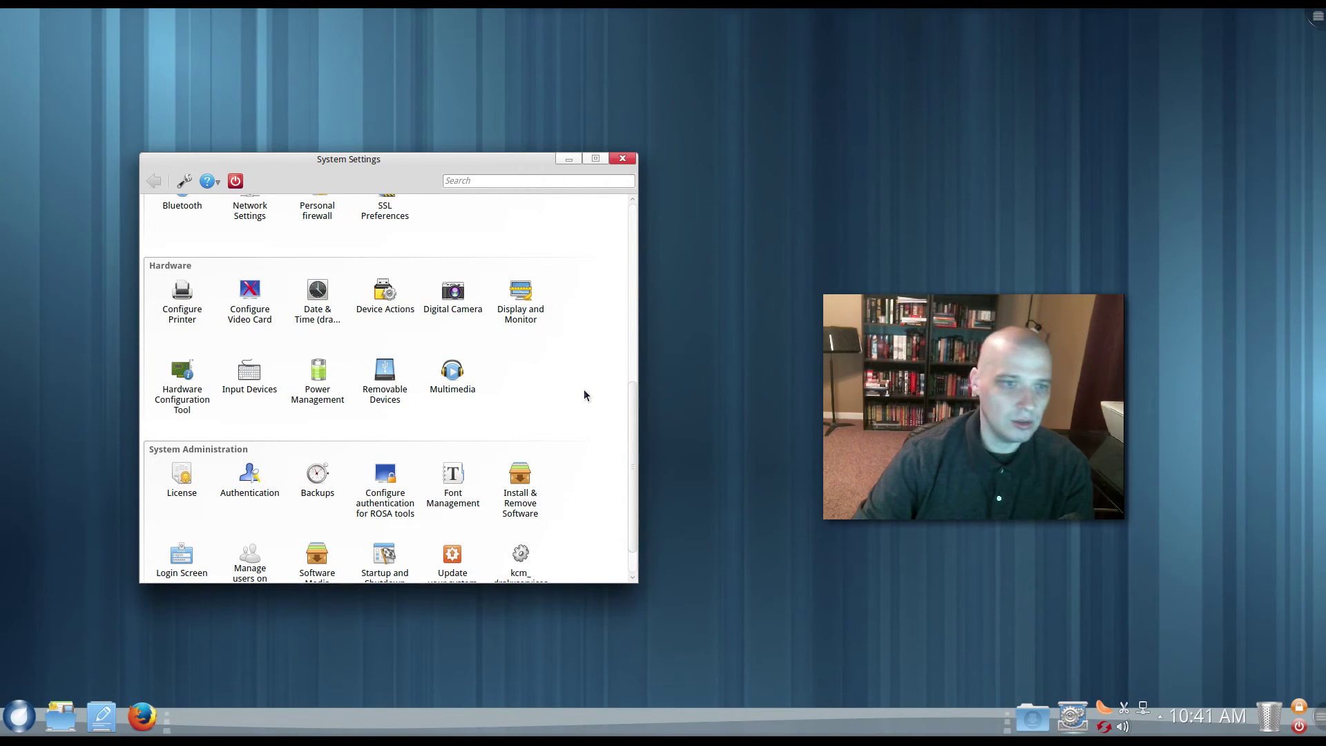
scroll(583, 395, down, 1)
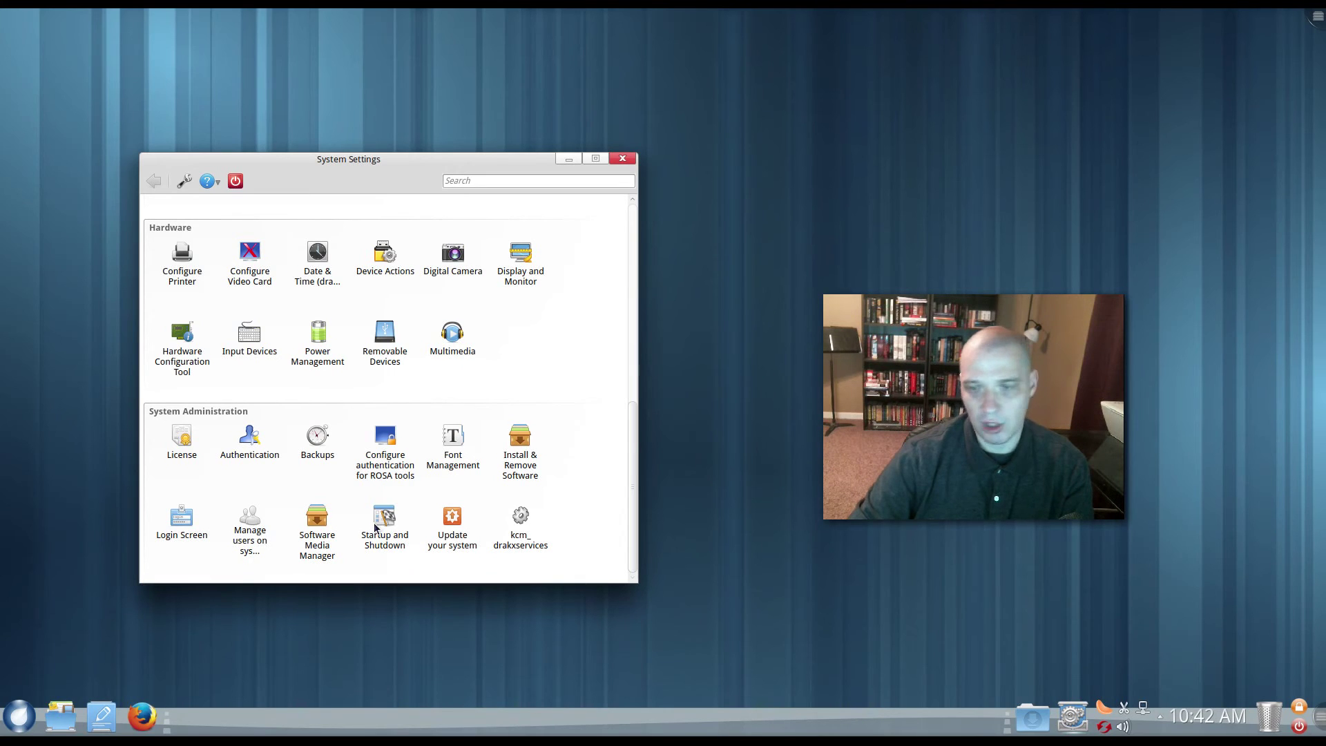
Launch the updater and allow the mirror contact, ticking 'Do not ask me next time'
click(452, 524)
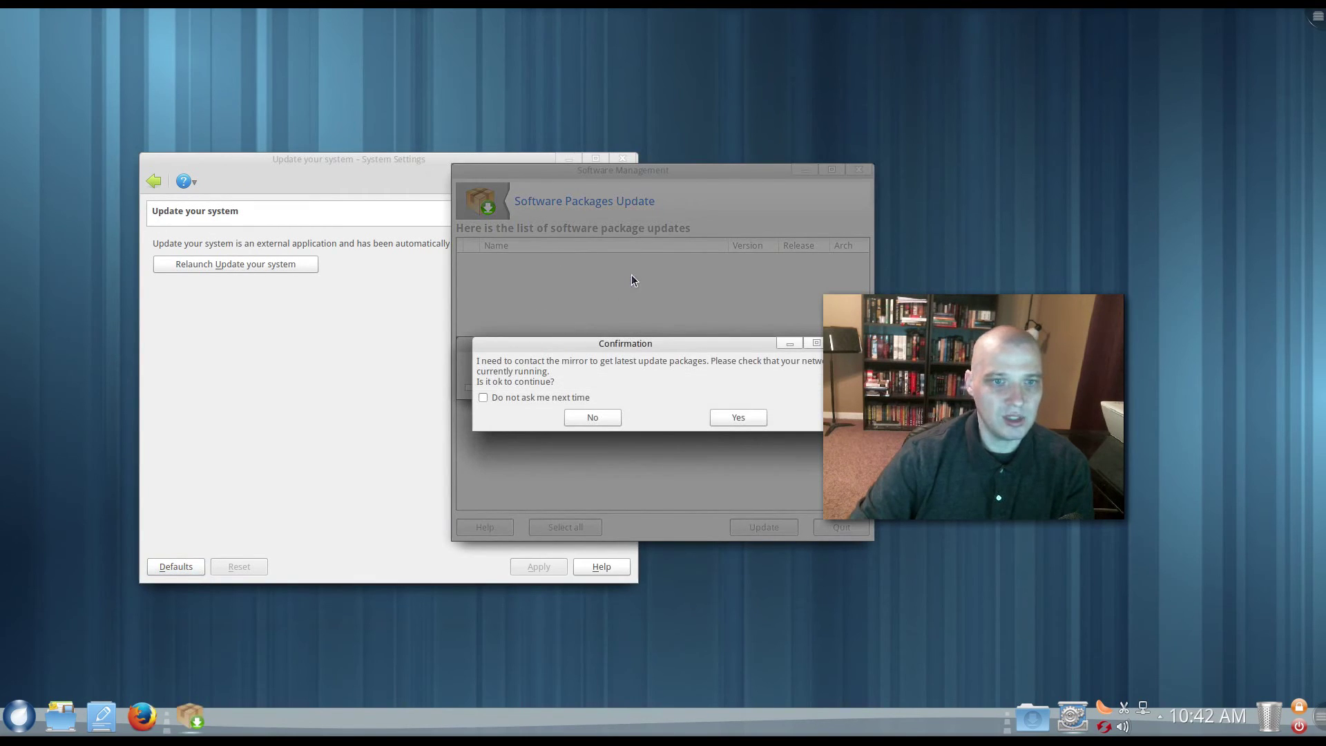
drag(971, 412, 1123, 547)
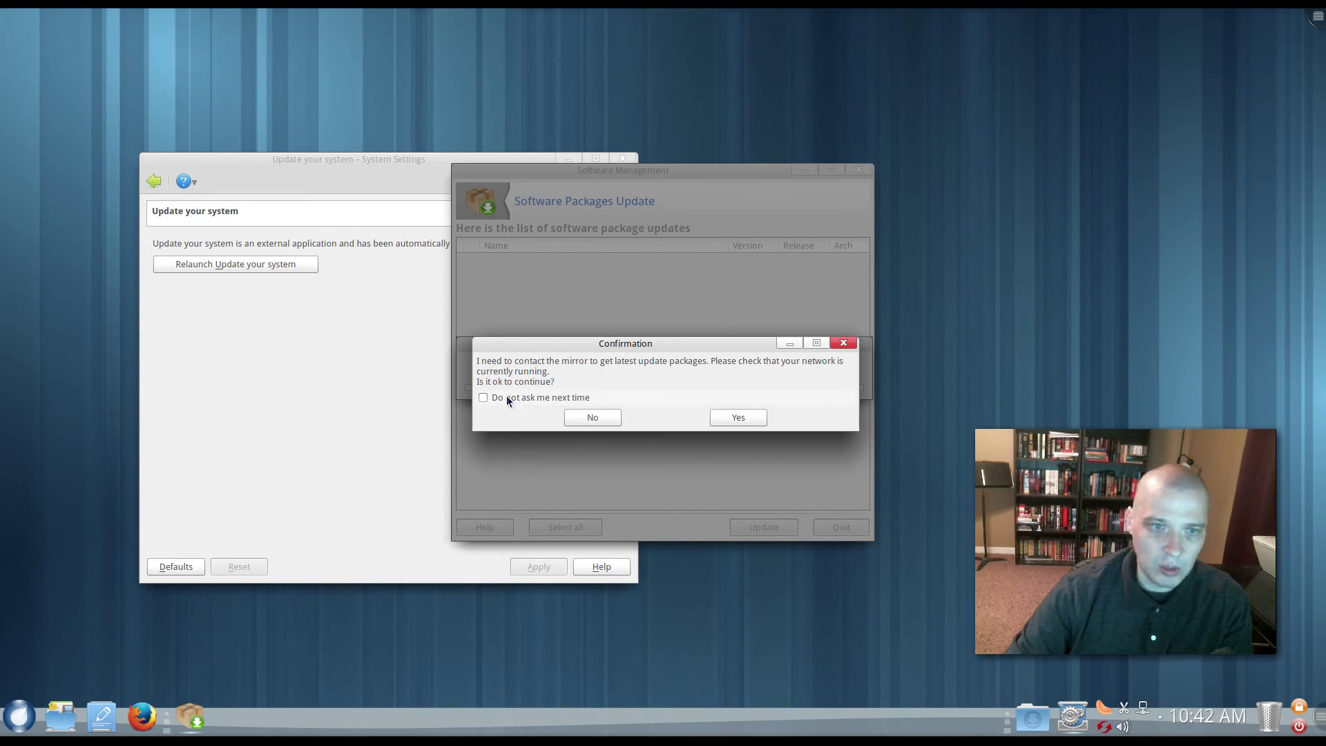
click(483, 397)
click(759, 419)
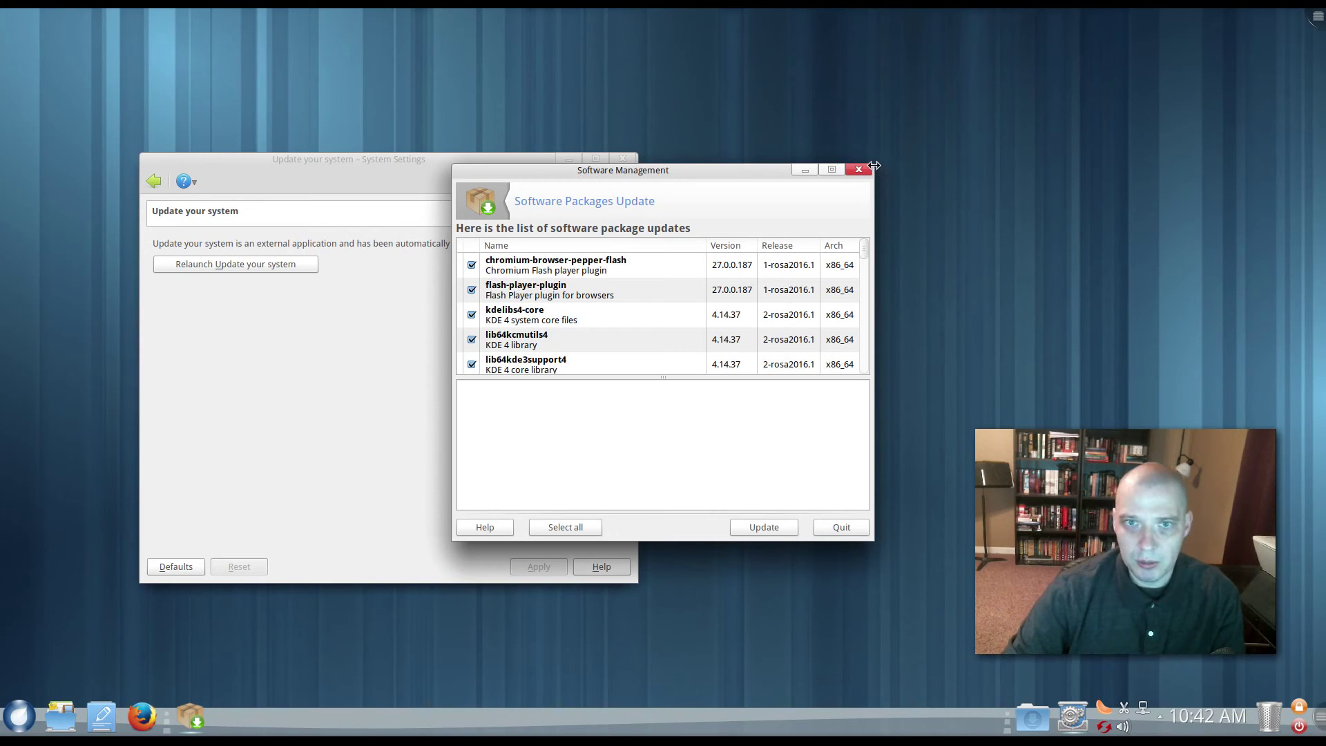
Review the Software Management update list, then quit without installing updates
drag(874, 166, 889, 110)
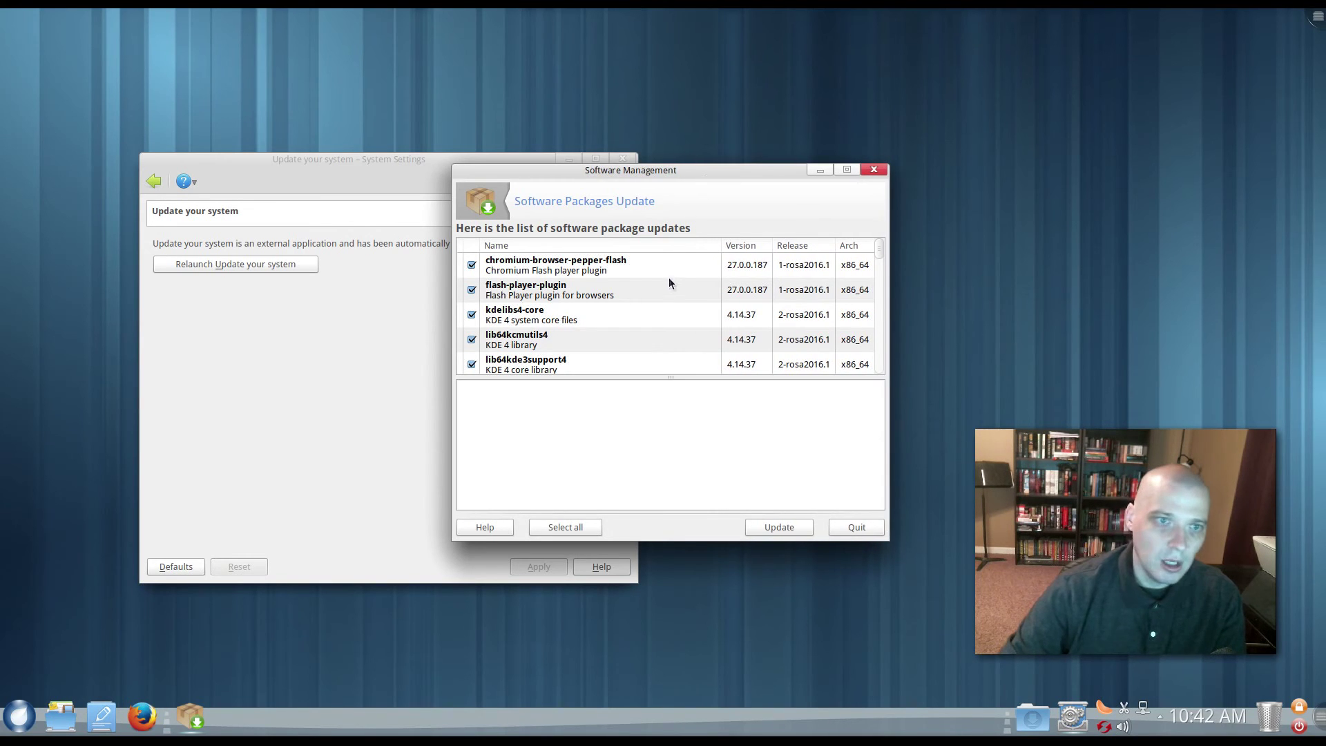
scroll(650, 285, down, 4)
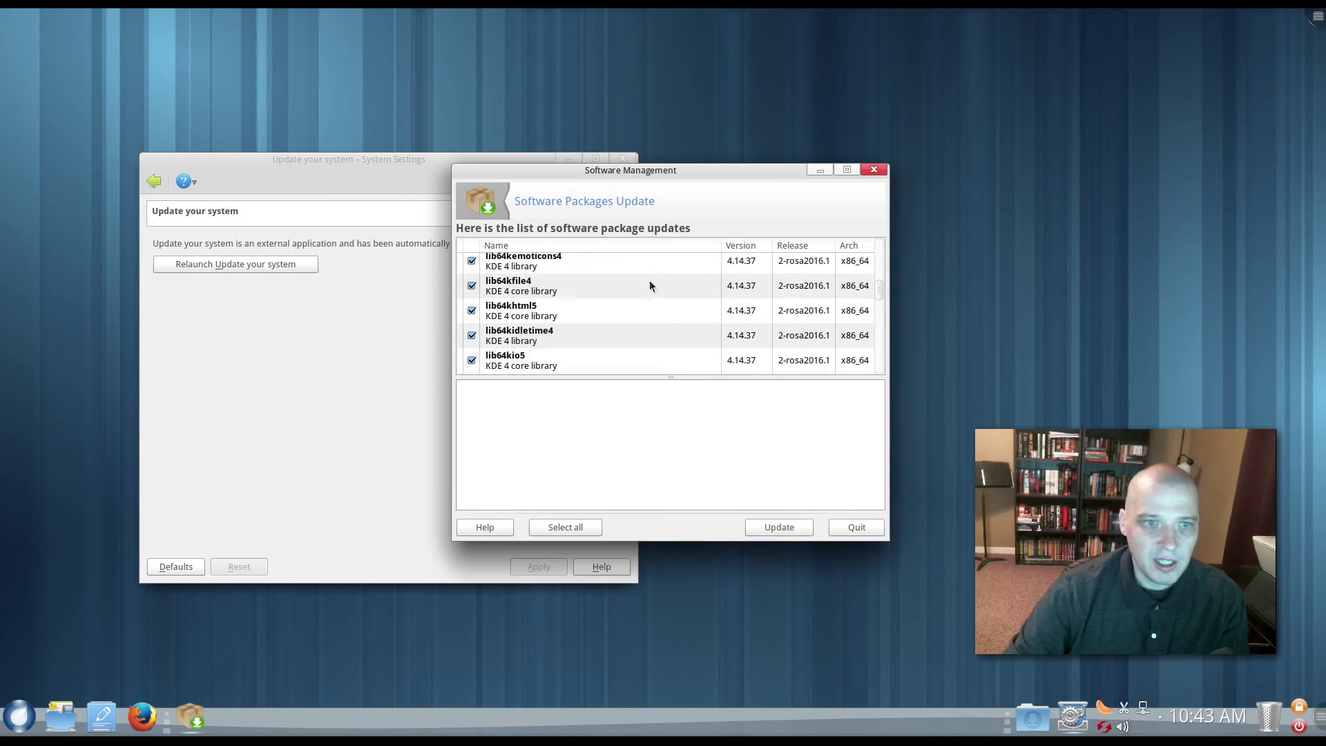
scroll(649, 281, down, 4)
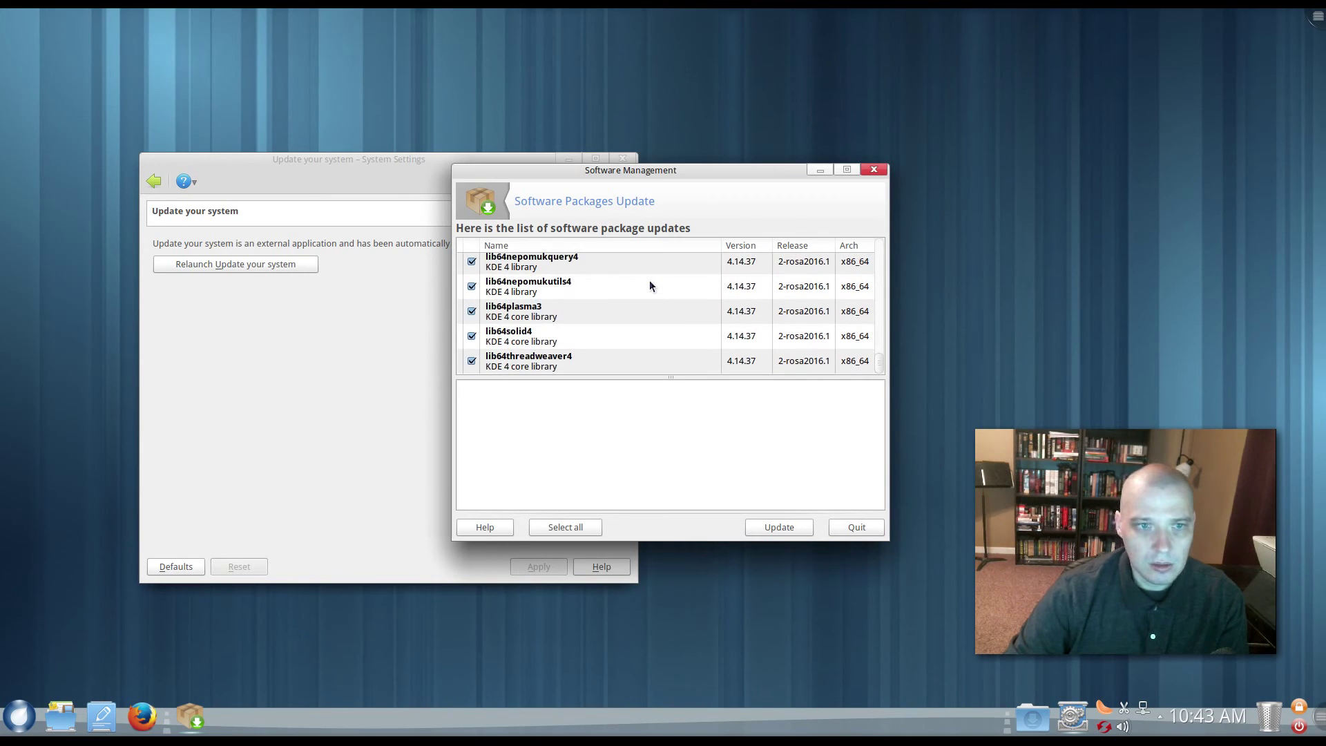
scroll(649, 285, up, 1)
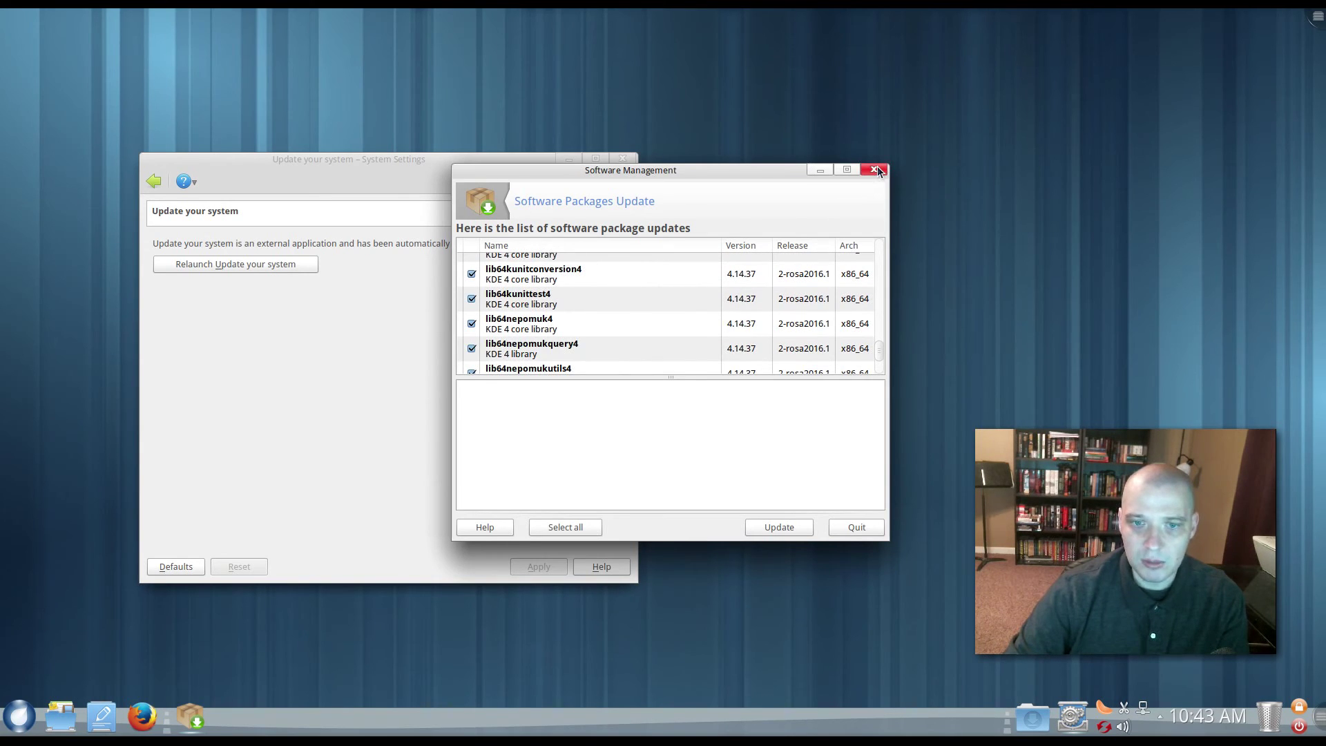
click(858, 527)
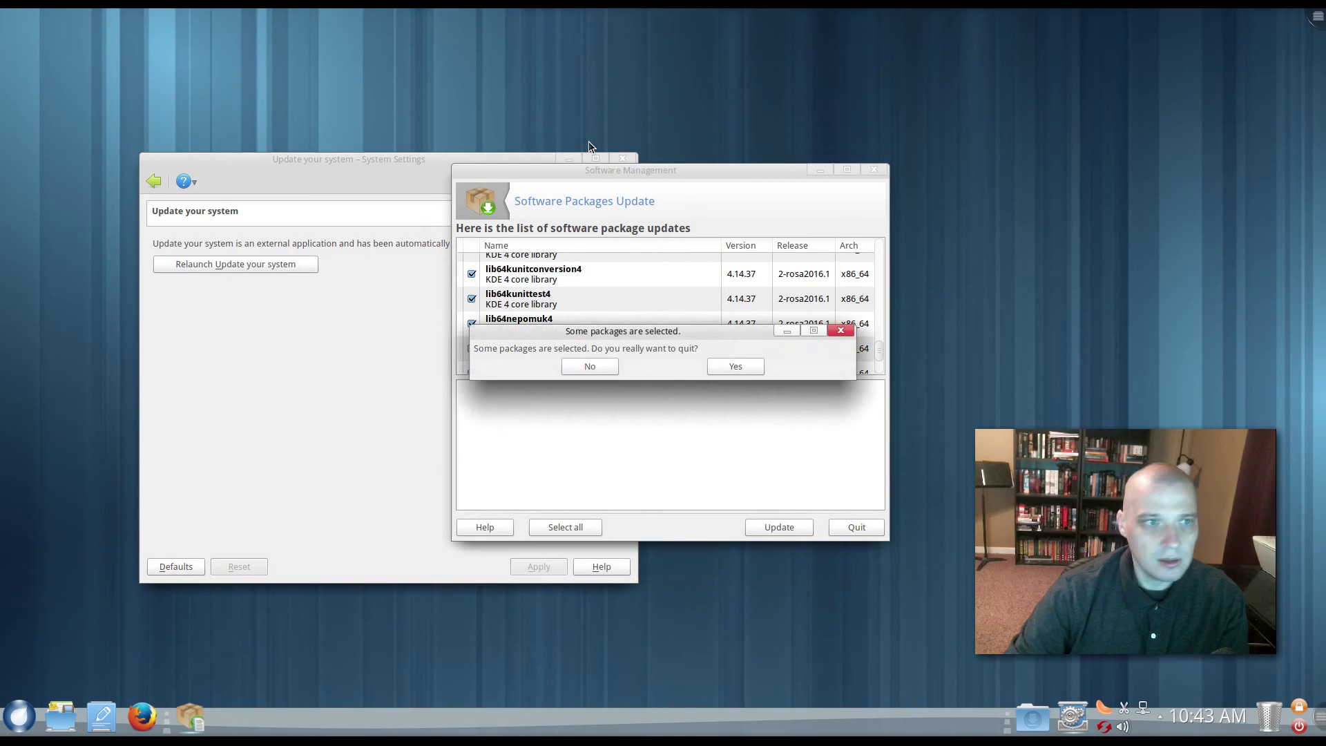
click(734, 371)
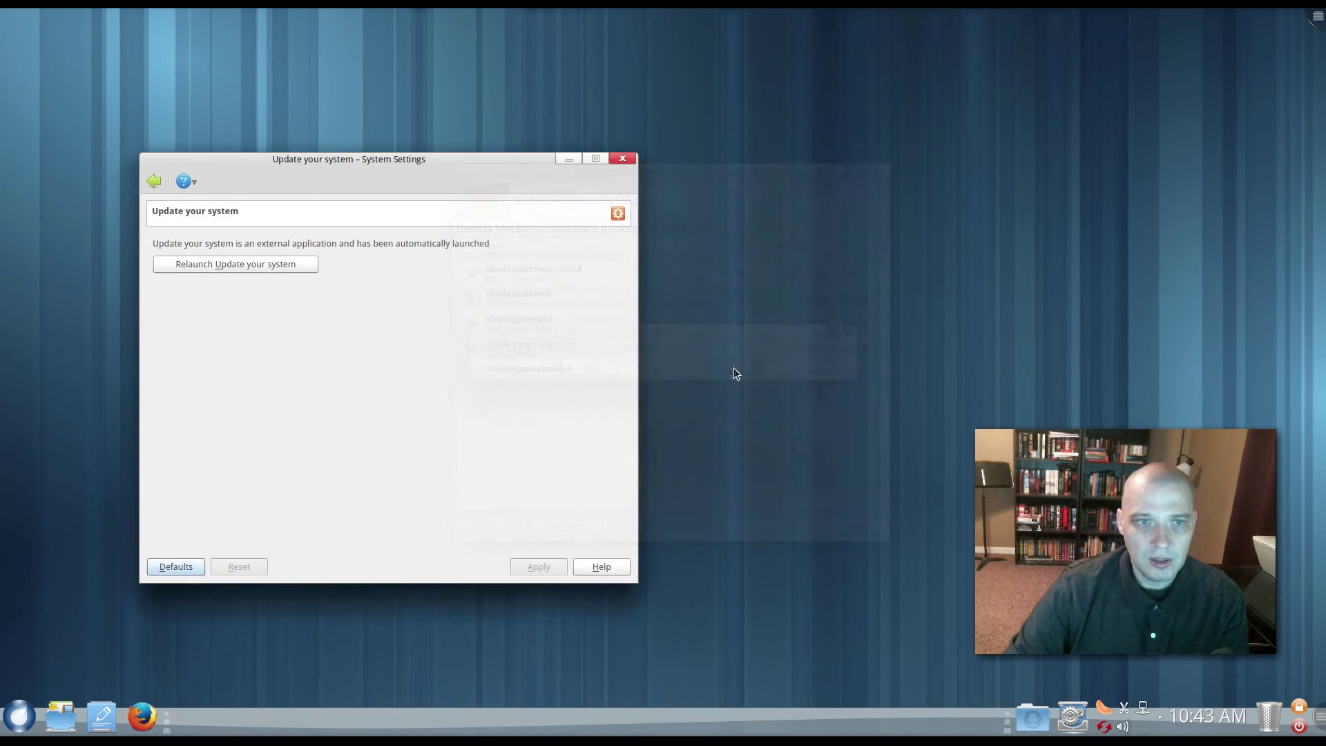
click(624, 160)
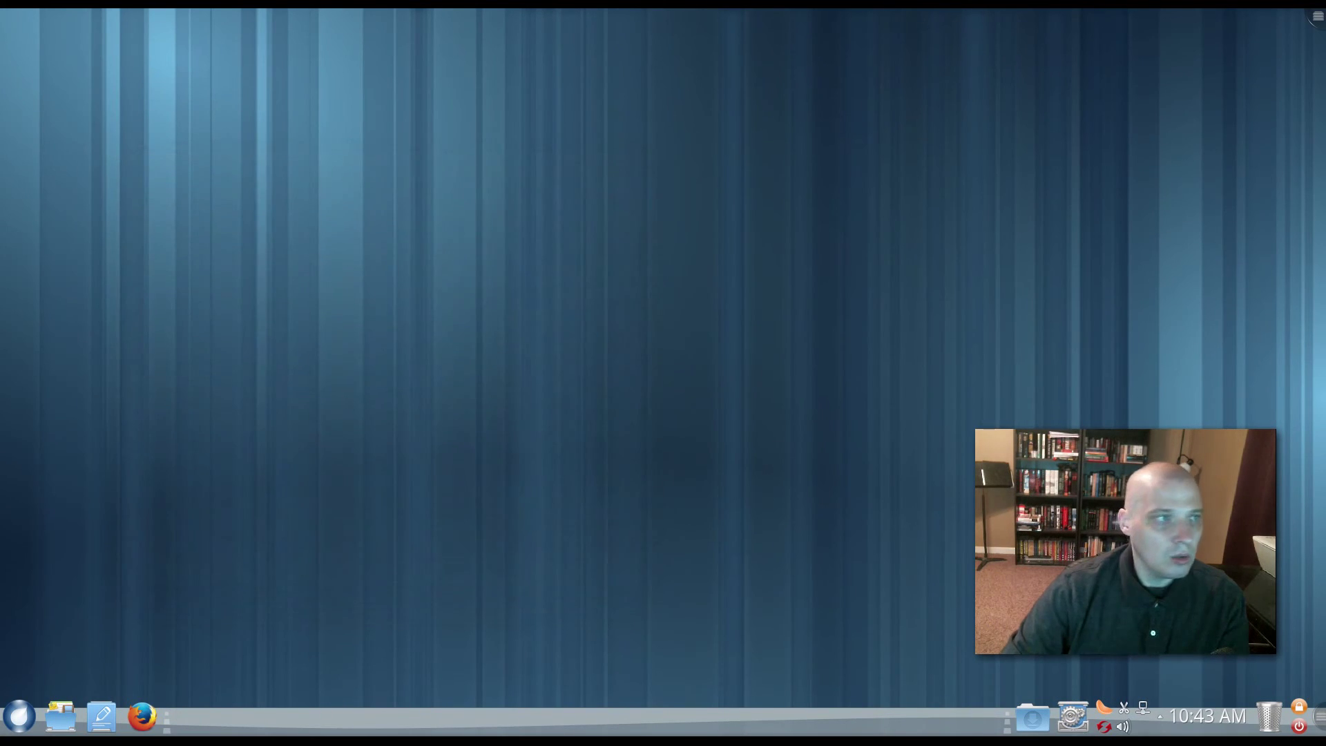